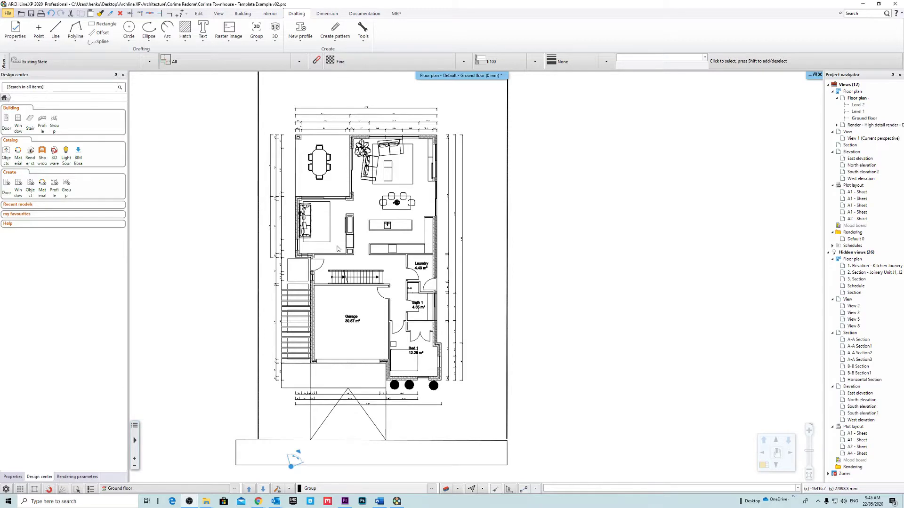
pyautogui.moveTo(553, 258); pyautogui.dragTo(555, 258, button='middle')
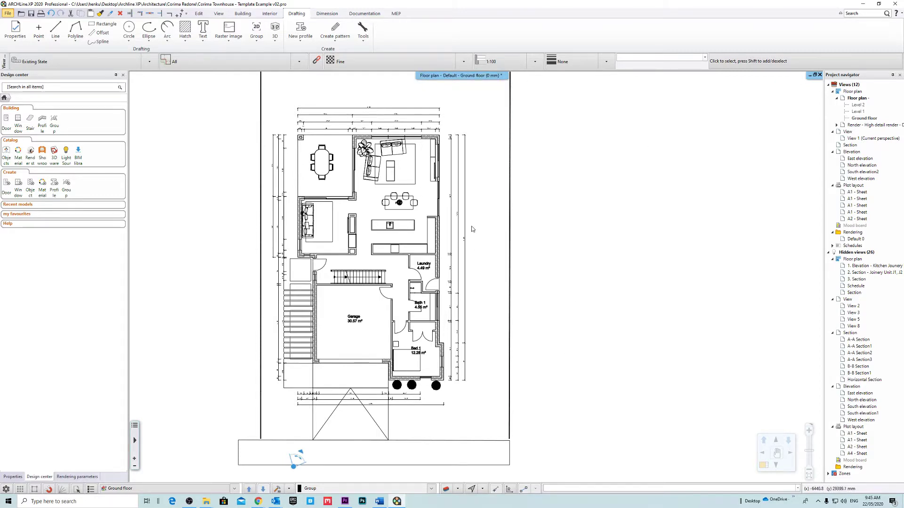
pyautogui.moveTo(488, 217); pyautogui.dragTo(484, 214, button='middle')
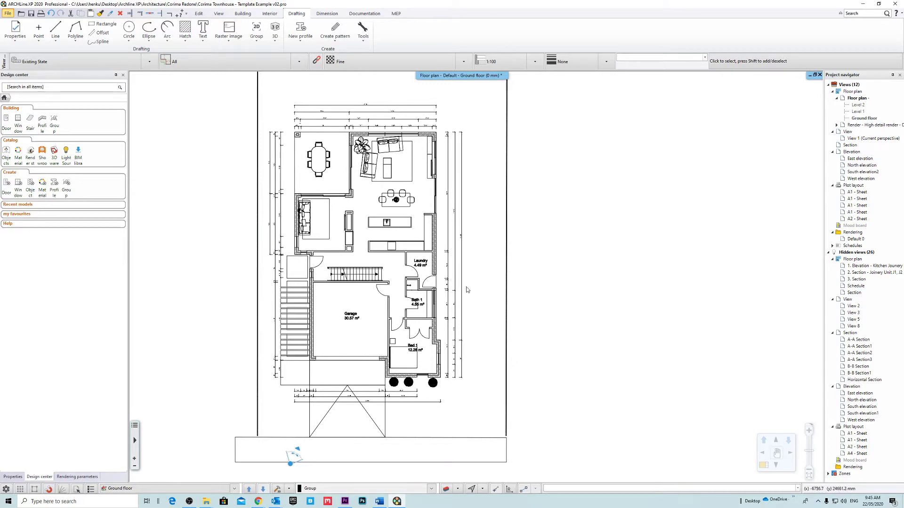
pyautogui.moveTo(467, 290); pyautogui.dragTo(462, 295, button='middle')
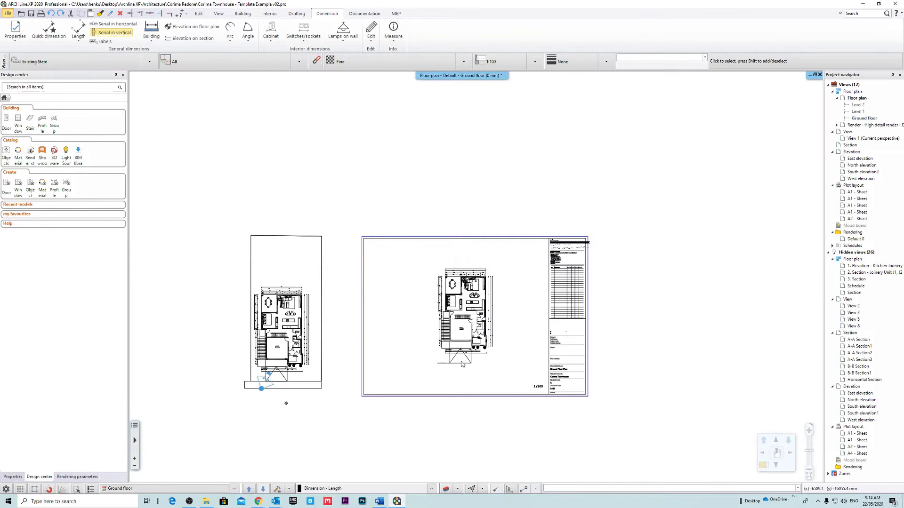
# Step: Delete the titled 1:100 plot sheet with its floor plan copy beside the original ground floor plan
pyautogui.scroll(-2, 532, 318)
pyautogui.scroll(4, 357, 313)
pyautogui.scroll(-2, 456, 331)
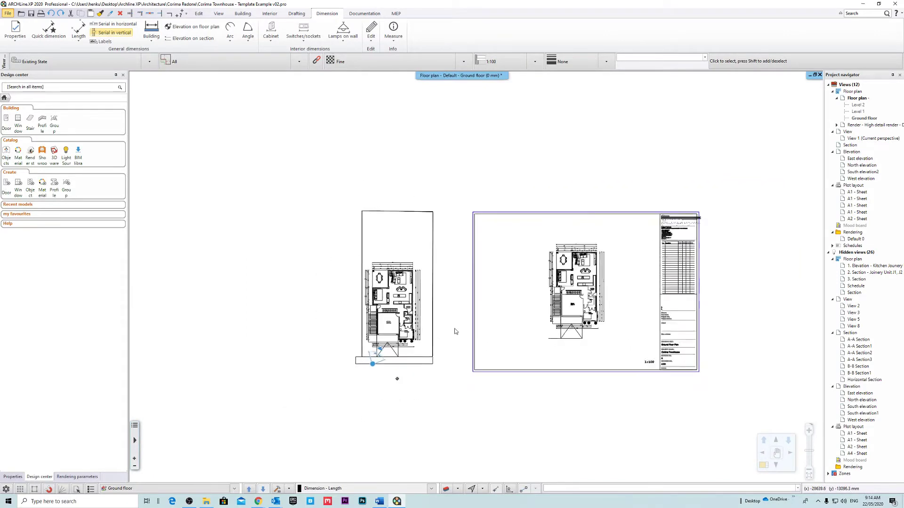
pyautogui.scroll(-1, 455, 331)
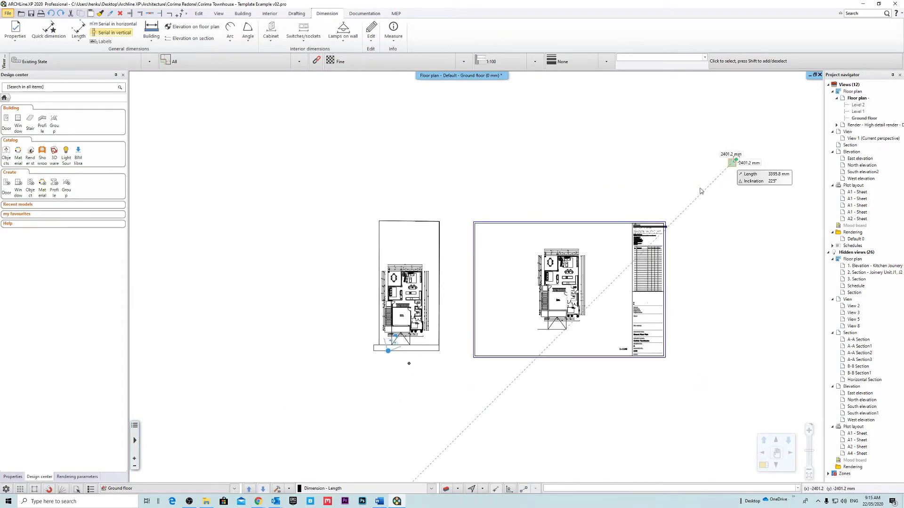
pyautogui.click(735, 159)
pyautogui.click(466, 381)
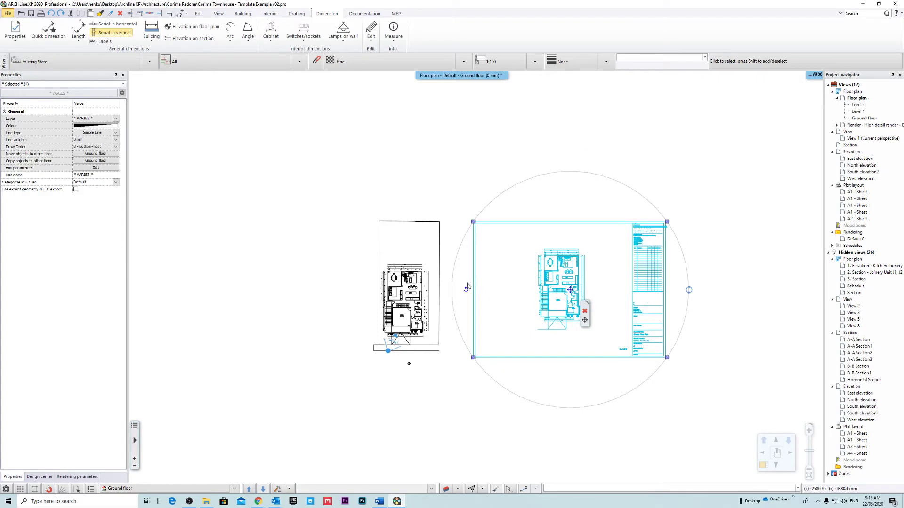
pyautogui.press('Delete')
pyautogui.scroll(6, 363, 330)
pyautogui.scroll(-2, 478, 278)
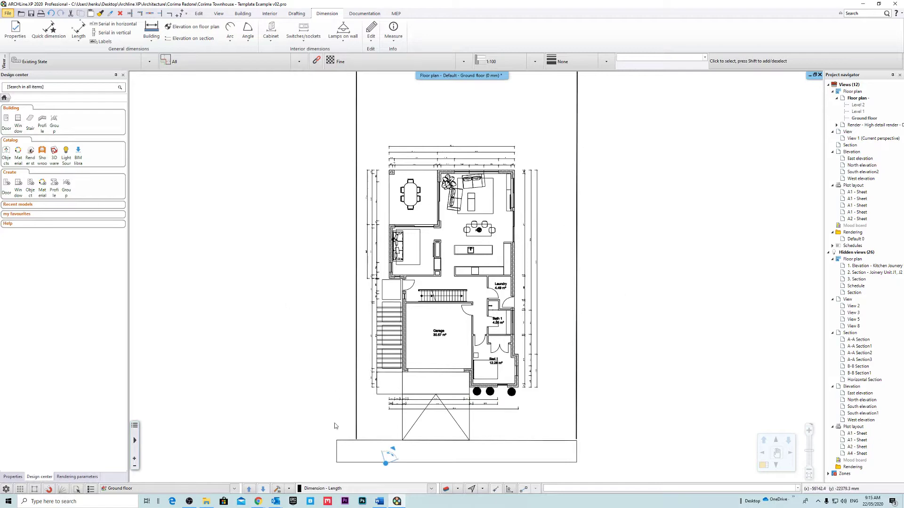
pyautogui.moveTo(642, 211); pyautogui.dragTo(649, 216, button='middle')
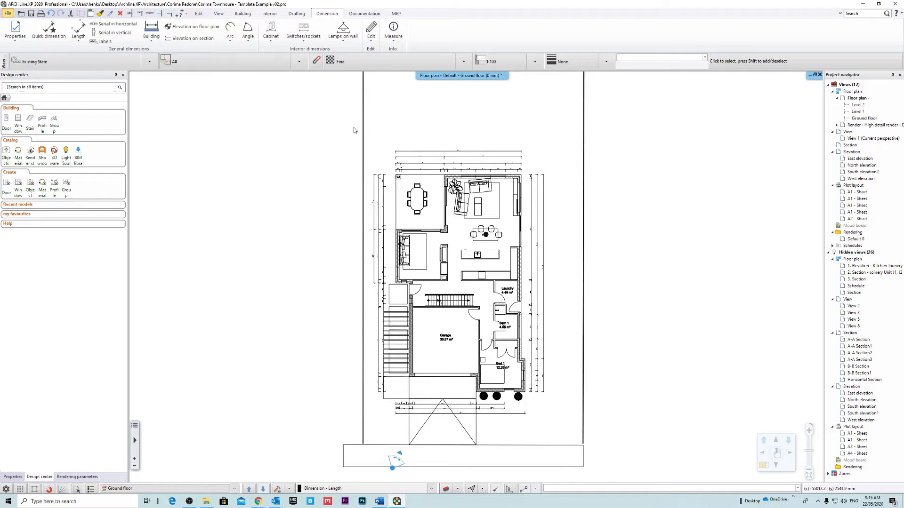
pyautogui.moveTo(328, 152); pyautogui.dragTo(317, 142, button='middle')
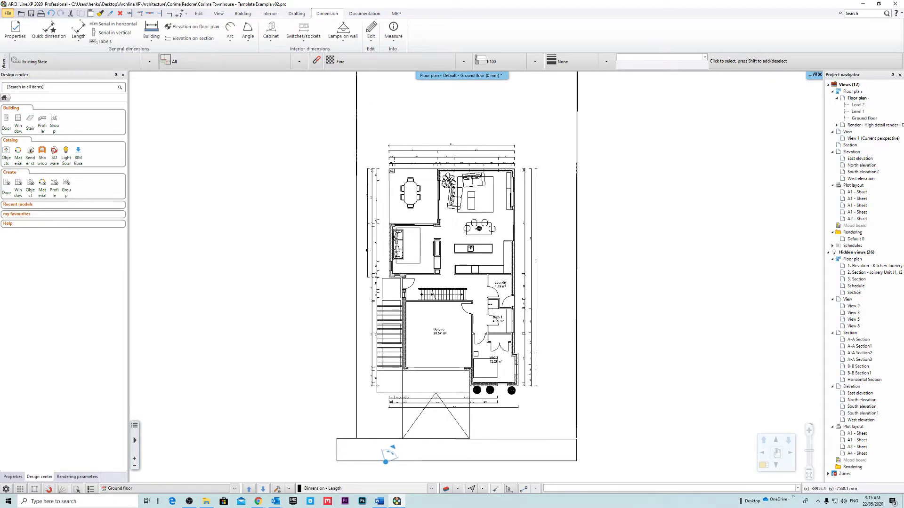
pyautogui.scroll(-3, 478, 277)
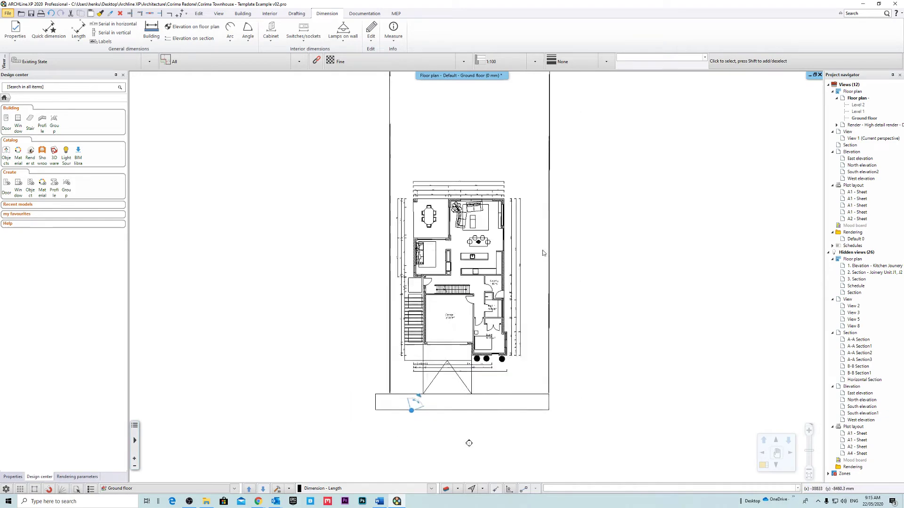
pyautogui.scroll(4, 456, 237)
pyautogui.moveTo(591, 265); pyautogui.dragTo(551, 149, button='middle')
pyautogui.scroll(-2, 474, 264)
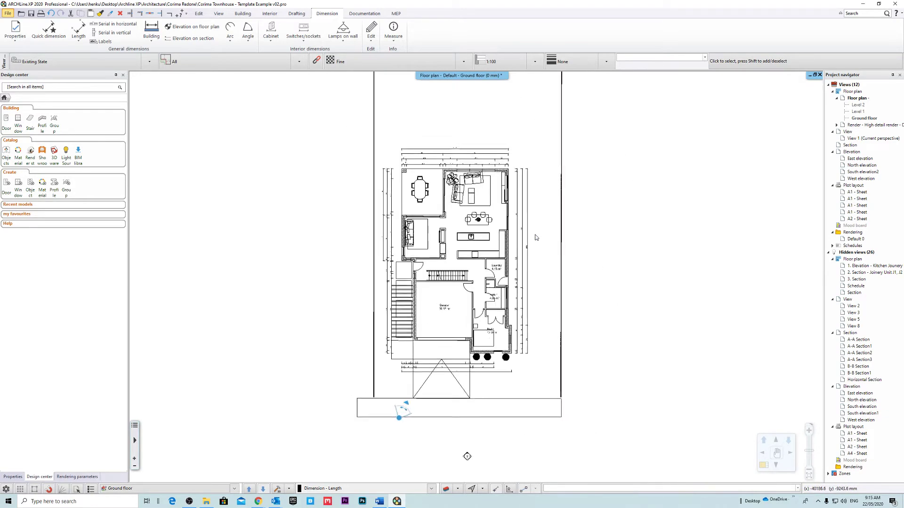
pyautogui.scroll(1, 473, 249)
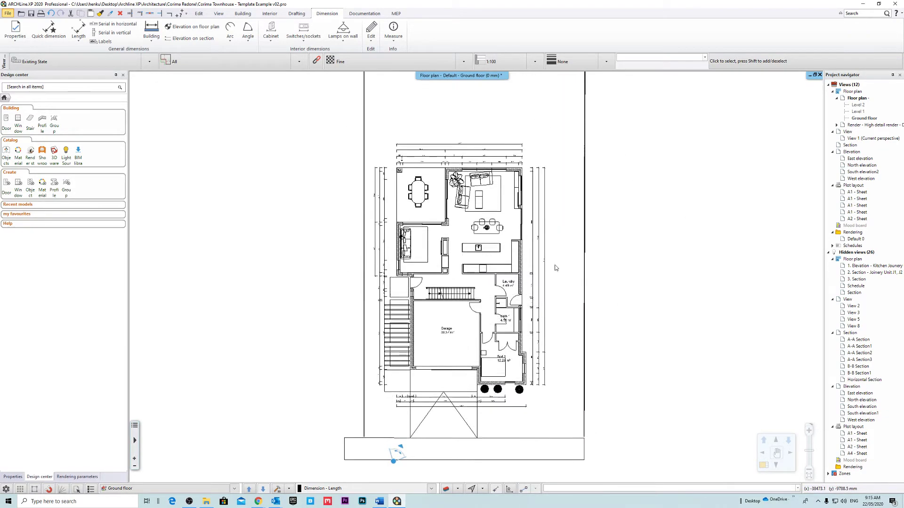
# Step: Start a DWG export of the floor plan, saved as "Corima Townhouse - 1-1 Scale Ground Floor" in the Corima DWGs folder
pyautogui.click(8, 14)
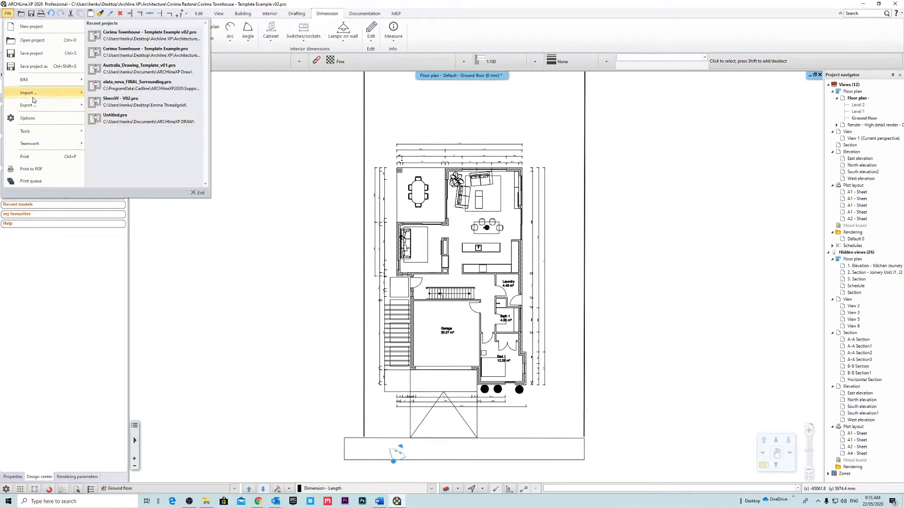
pyautogui.moveTo(44, 109)
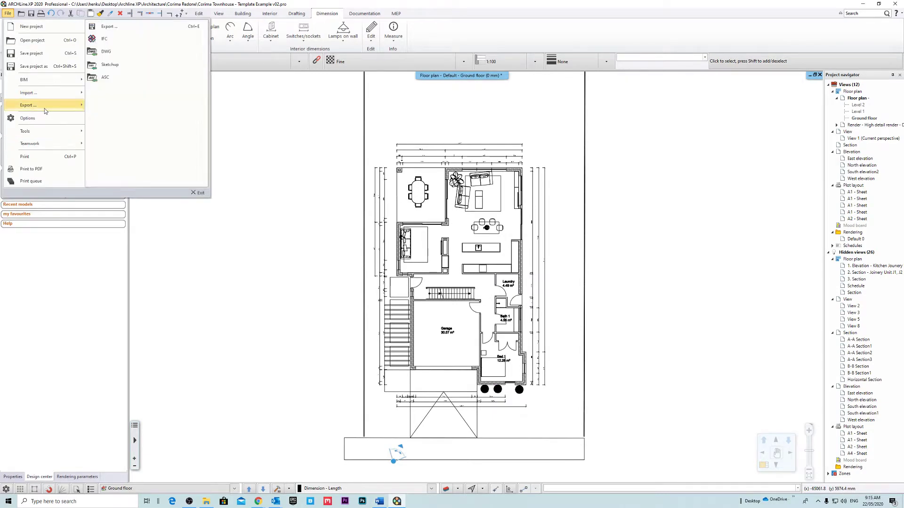
pyautogui.click(118, 57)
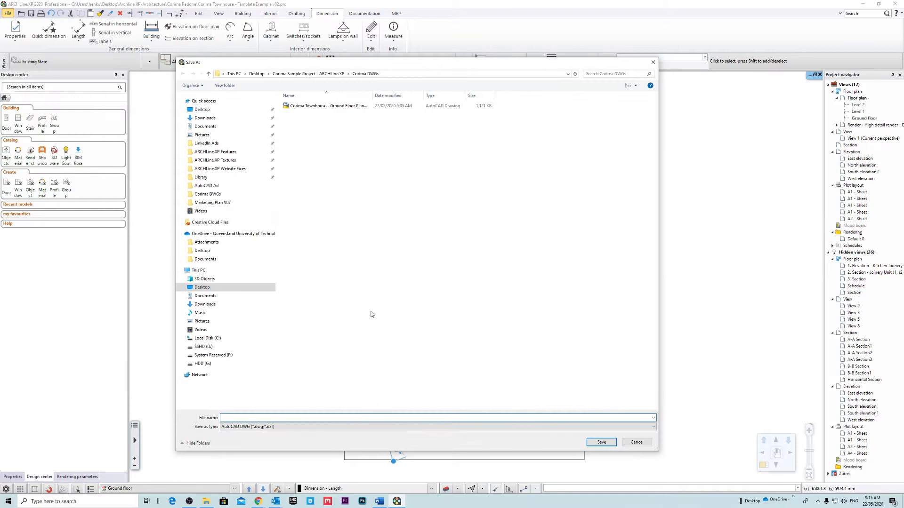
pyautogui.write('Corima Tow')
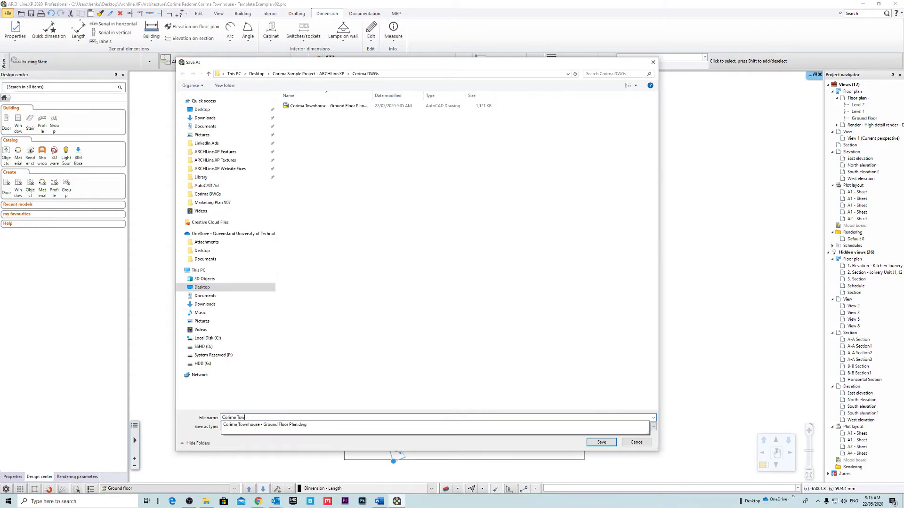
pyautogui.write(' - 1-1 Scale Ground Floor')
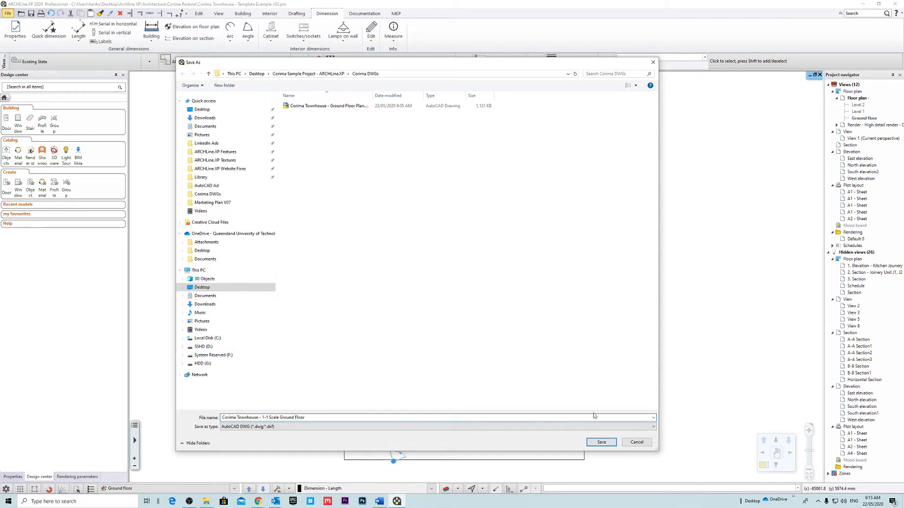
pyautogui.click(601, 443)
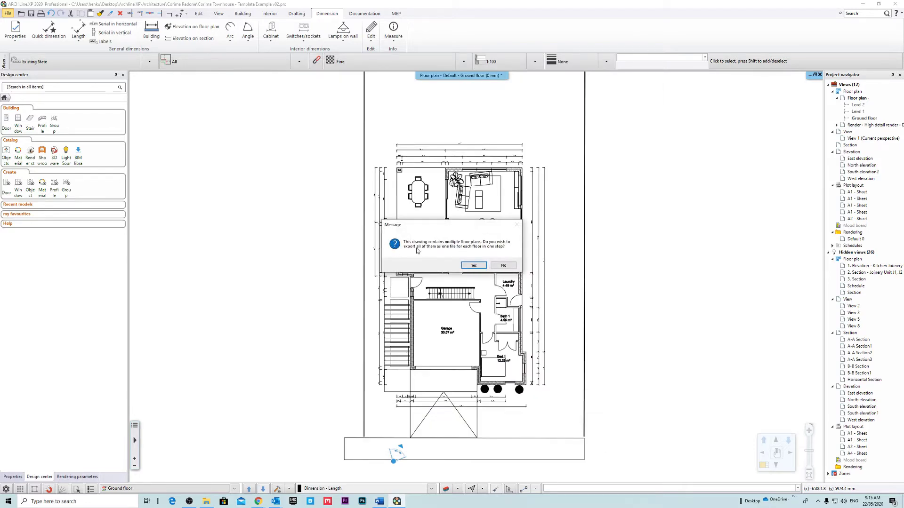
# Step: Decline exporting all floors, review the additional DWG options, and complete the export in mm with file version Release 2013-2019
pyautogui.moveTo(443, 231); pyautogui.dragTo(448, 235)
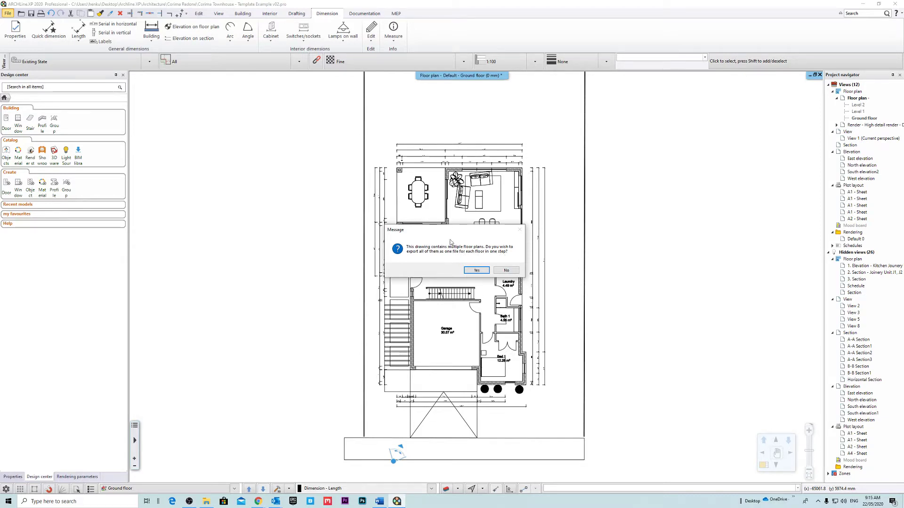
pyautogui.moveTo(468, 233); pyautogui.dragTo(486, 233)
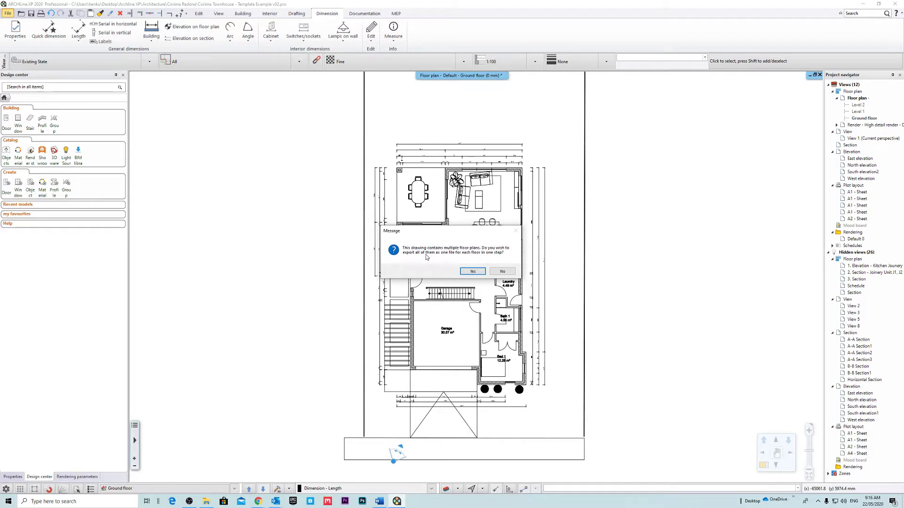
pyautogui.click(503, 271)
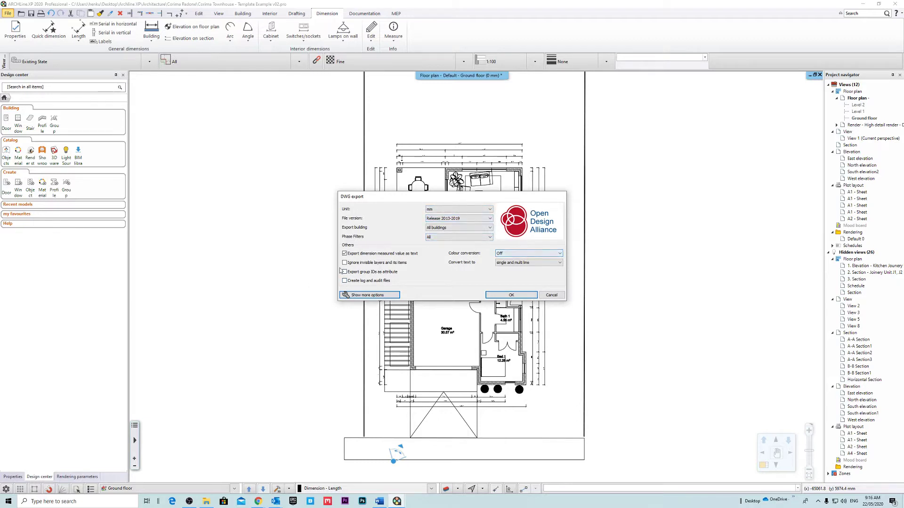
pyautogui.click(369, 295)
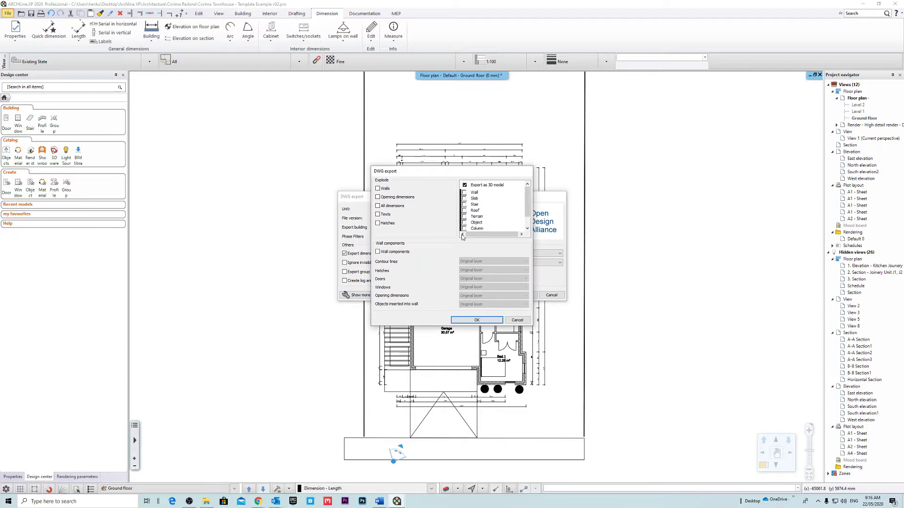
pyautogui.moveTo(528, 195)
pyautogui.mouseDown()
pyautogui.moveTo(529, 204)
pyautogui.moveTo(529, 197)
pyautogui.mouseUp()
pyautogui.click(484, 319)
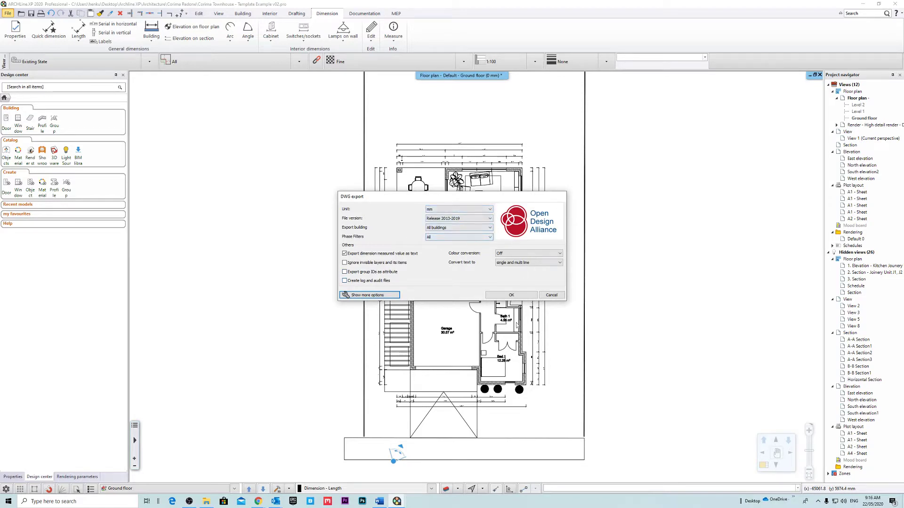
pyautogui.click(510, 295)
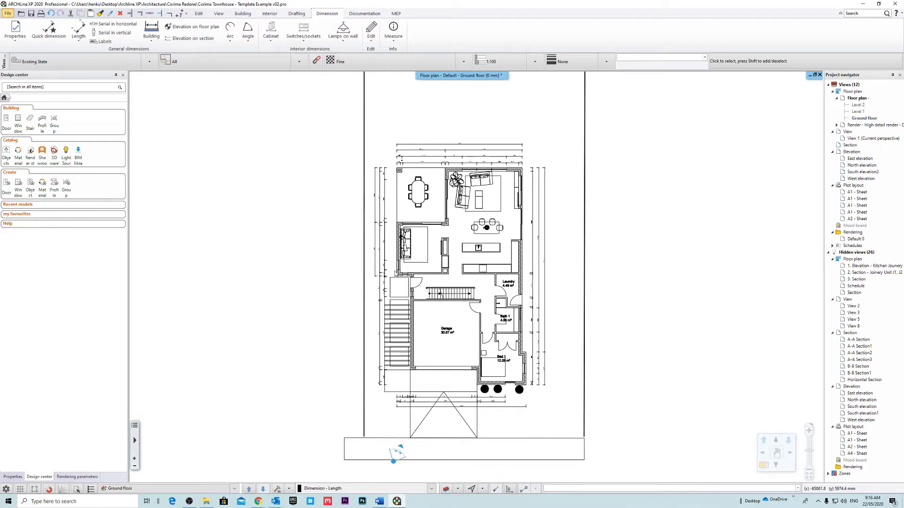
# Step: Bring "Corima Townhouse - 1-1 Scale Ground Floor.dwg" from File Explorer's recent files into the ARCHLine.XP drawing and dismiss the preview size message
pyautogui.scroll(-3, 451, 286)
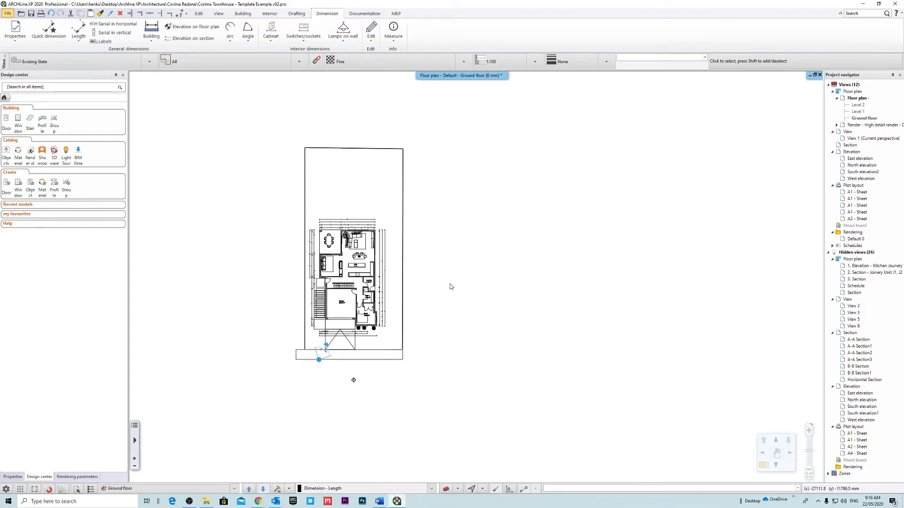
pyautogui.scroll(3, 451, 287)
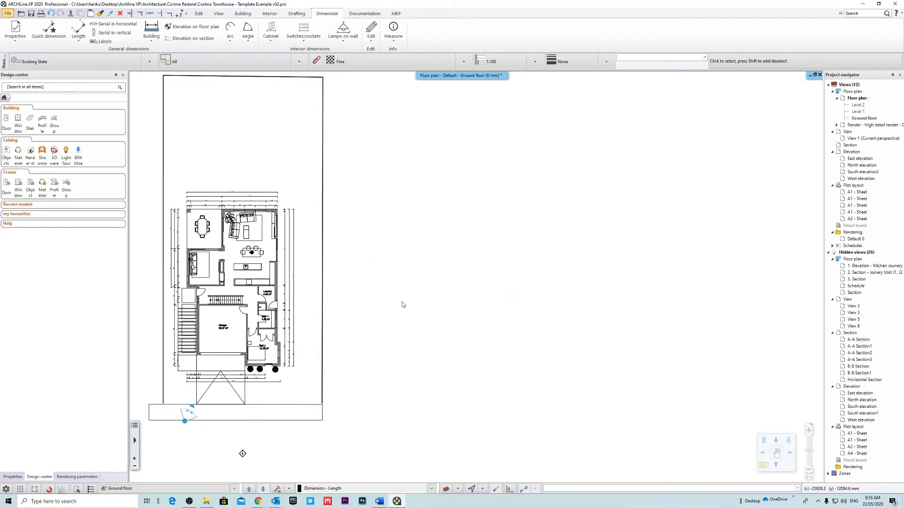
pyautogui.click(206, 502)
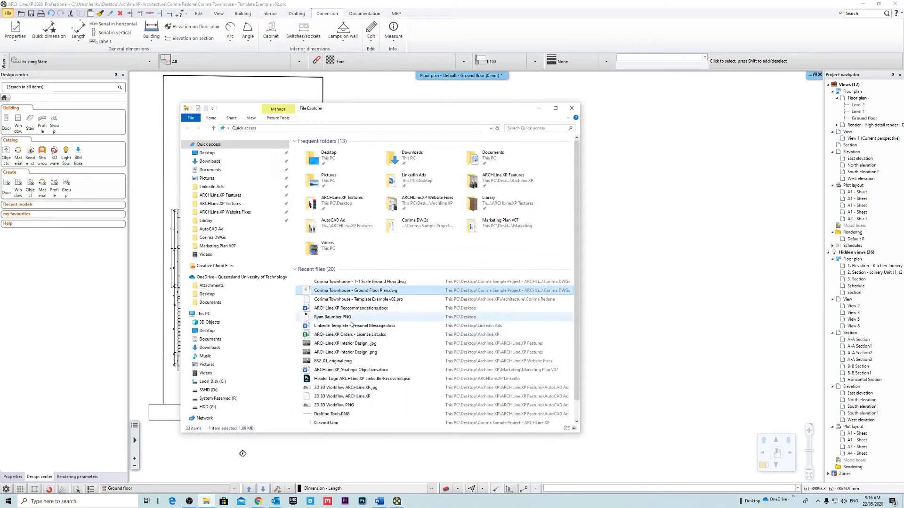
pyautogui.click(398, 283)
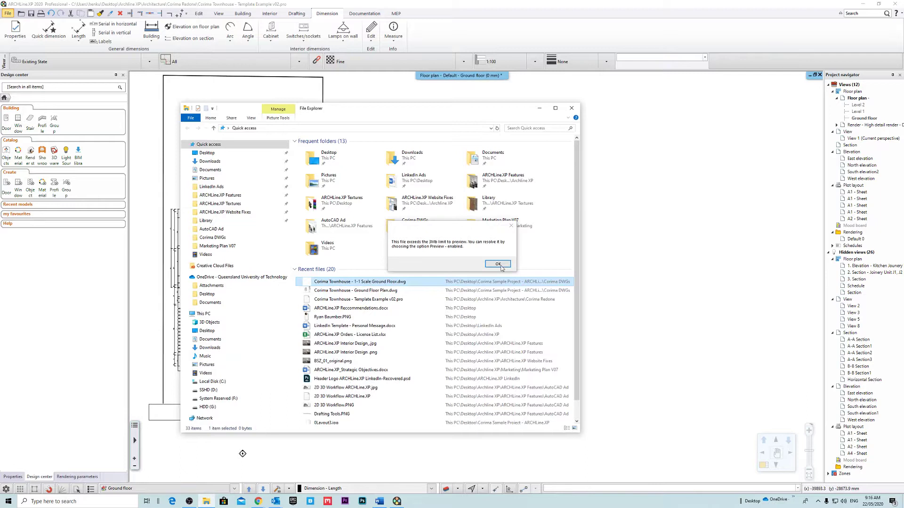
pyautogui.click(498, 264)
# Step: Interpret the DWG's units as mm, set the preview option to "Preview - enabled", and inspect the model-space preview
pyautogui.moveTo(395, 175); pyautogui.dragTo(438, 182)
pyautogui.click(357, 273)
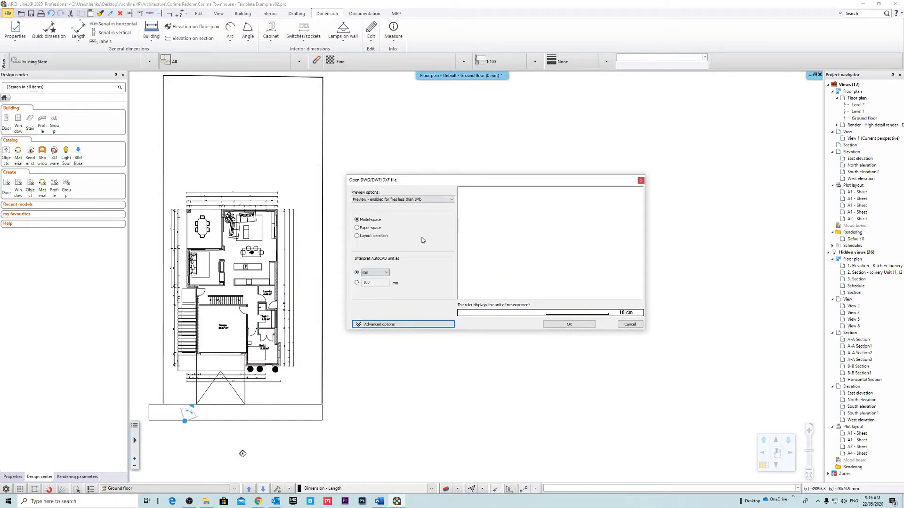
pyautogui.scroll(-3, 555, 267)
pyautogui.click(389, 200)
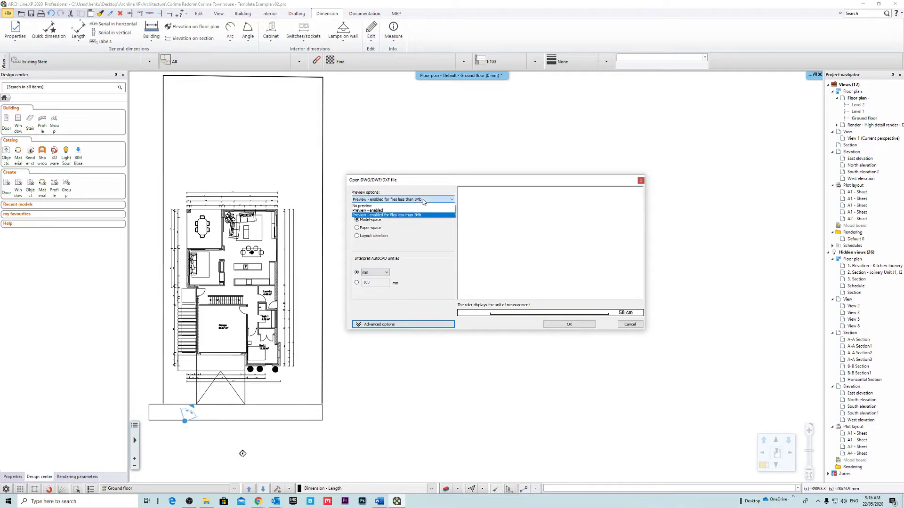
pyautogui.click(412, 215)
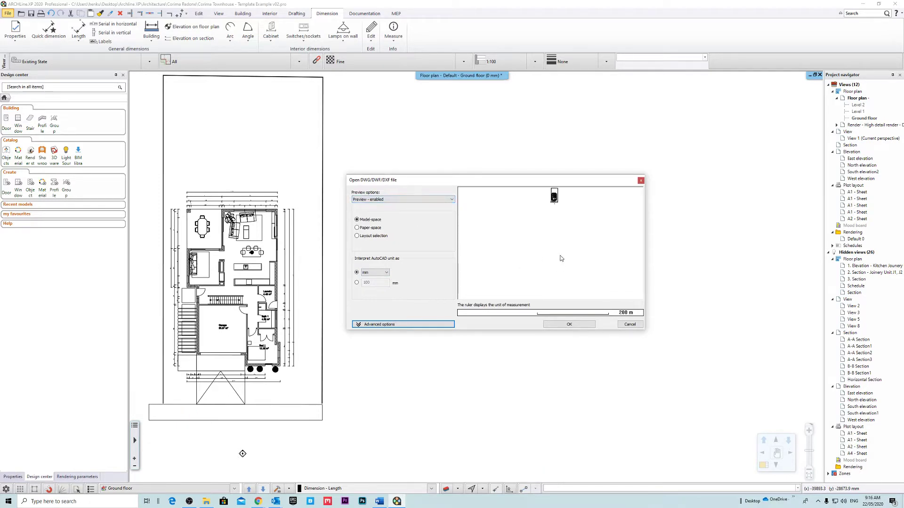
pyautogui.scroll(8, 553, 216)
pyautogui.scroll(-2, 534, 249)
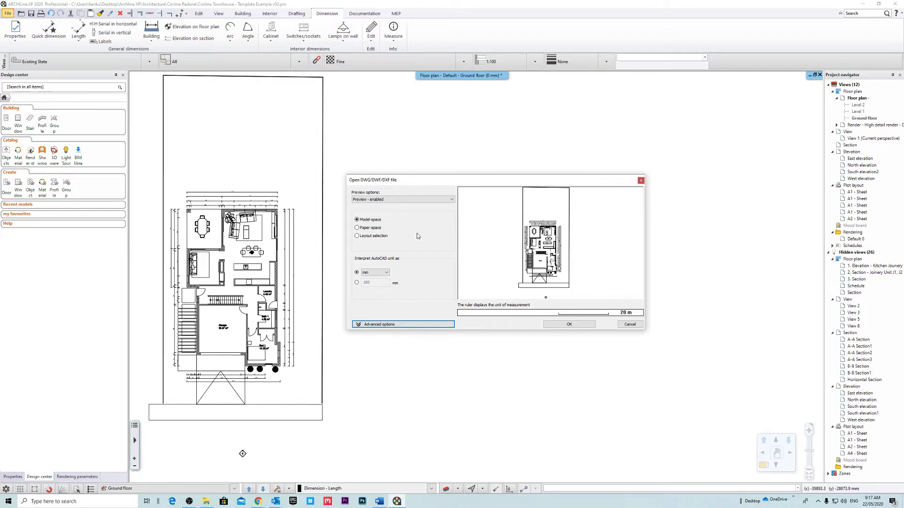
# Step: Merge the DWG with a new drawing origin and place it clear of the original ground floor plan
pyautogui.click(575, 327)
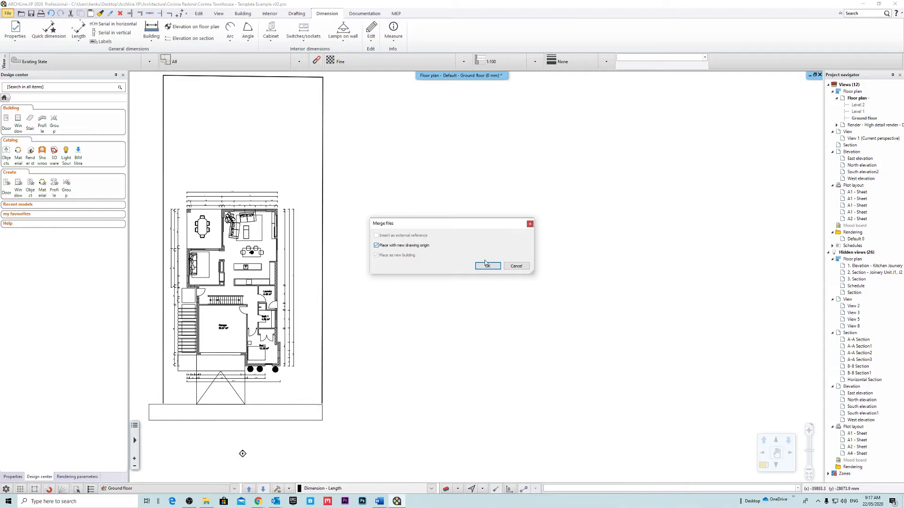
pyautogui.click(486, 263)
pyautogui.scroll(-4, 473, 292)
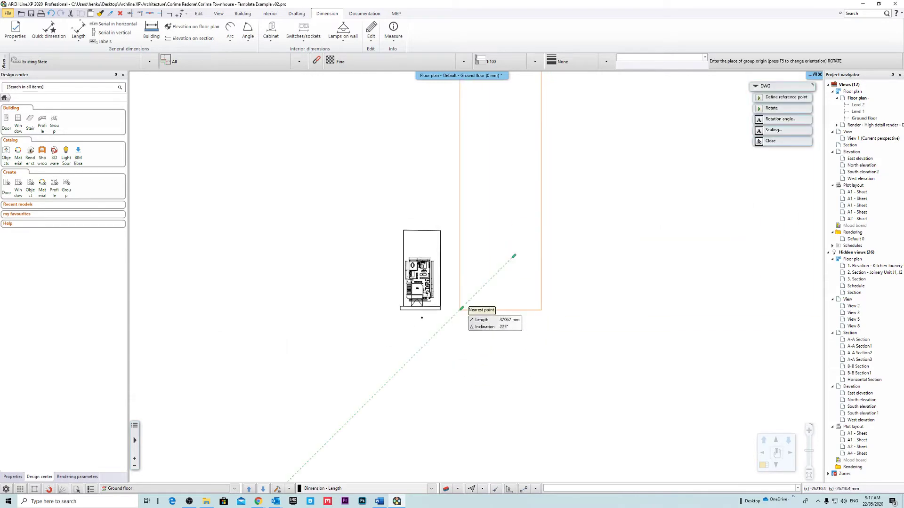
pyautogui.click(462, 309)
pyautogui.scroll(-2, 500, 242)
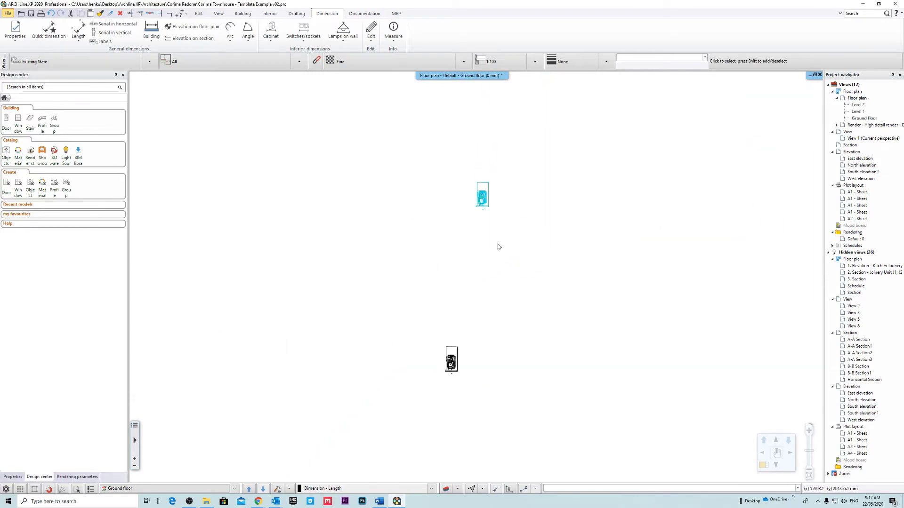
# Step: Select the whole imported DWG plan and move it down beside the original ground floor plan
pyautogui.click(482, 194)
pyautogui.moveTo(565, 143); pyautogui.dragTo(430, 240)
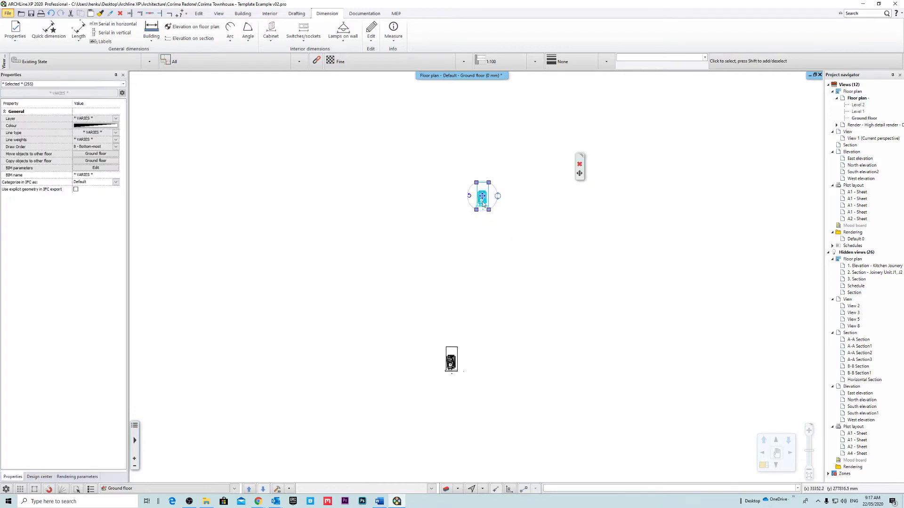
pyautogui.scroll(1, 482, 203)
pyautogui.click(481, 218)
pyautogui.moveTo(507, 379); pyautogui.dragTo(482, 250, button='middle')
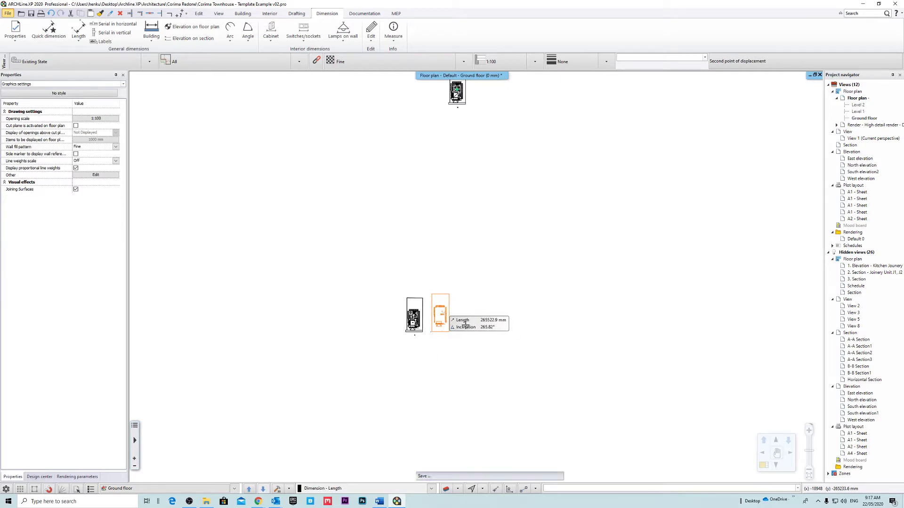
pyautogui.click(430, 323)
# Step: Shift the imported plan closer to the original so the two sit roughly level side by side, and deselect it
pyautogui.scroll(5, 426, 312)
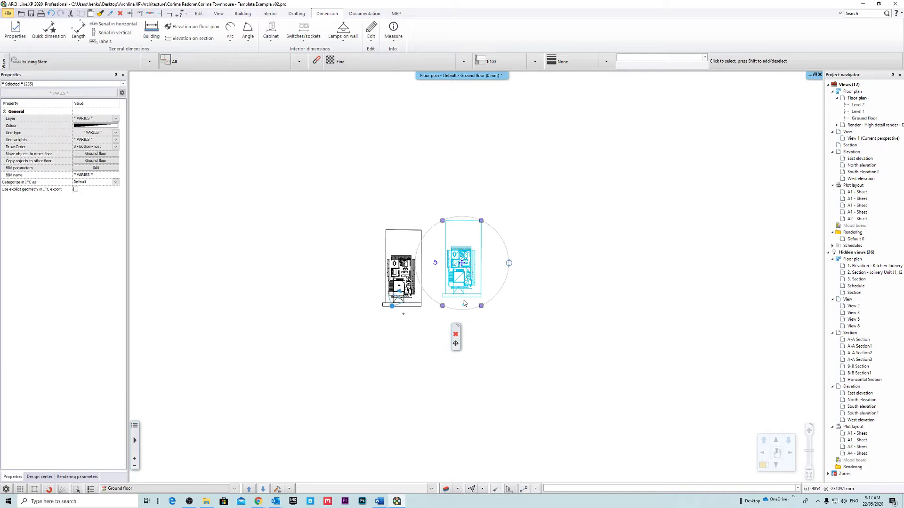
pyautogui.moveTo(372, 303); pyautogui.dragTo(423, 294, button='middle')
pyautogui.scroll(2, 423, 294)
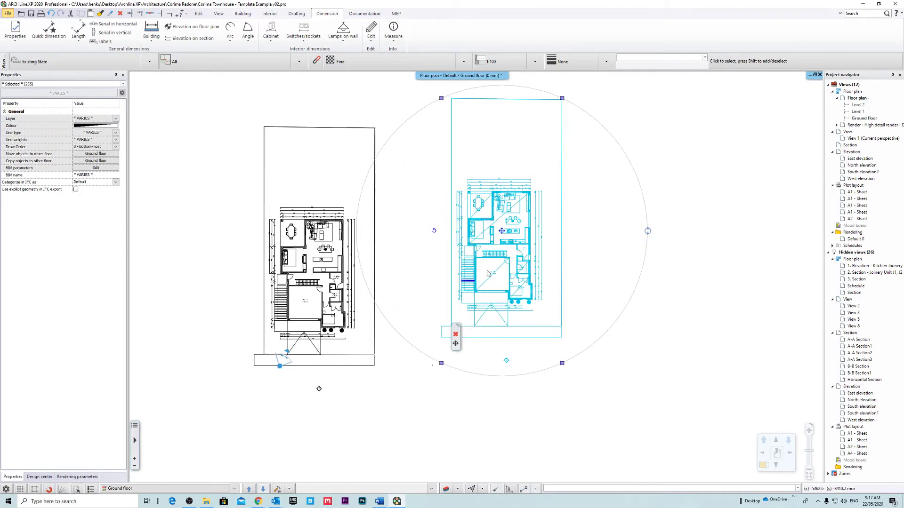
pyautogui.click(502, 231)
pyautogui.click(529, 237)
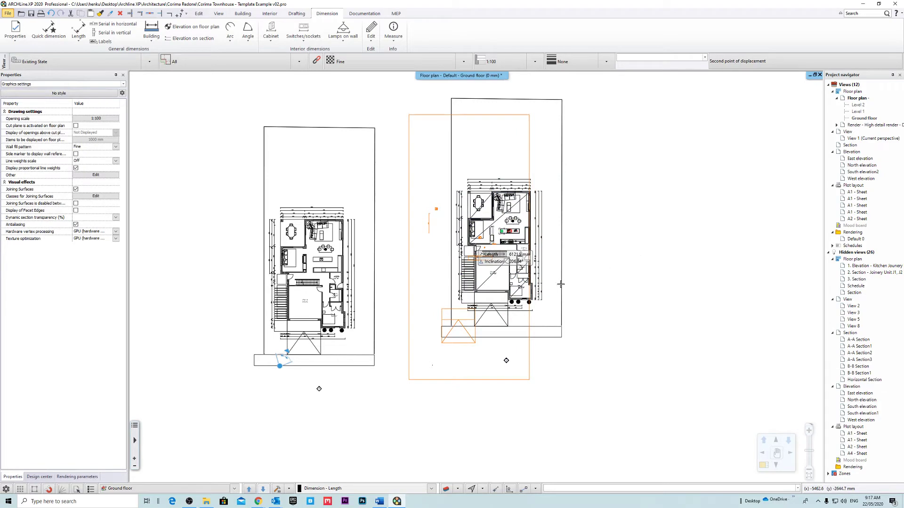
pyautogui.click(469, 247)
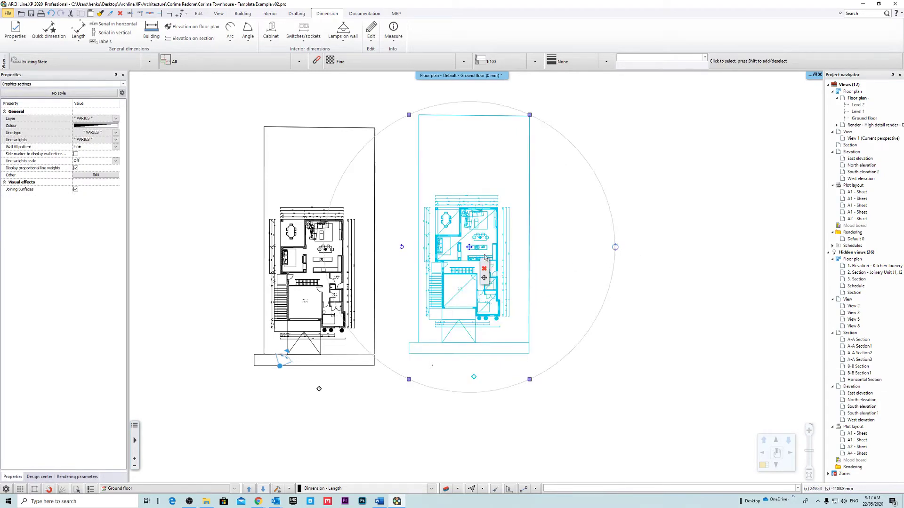
pyautogui.click(645, 318)
# Step: Examine the imported plan against the original, checking the living area's ceiling outline and its group properties
pyautogui.scroll(3, 387, 272)
pyautogui.moveTo(592, 281); pyautogui.dragTo(545, 304, button='middle')
pyautogui.scroll(3, 495, 289)
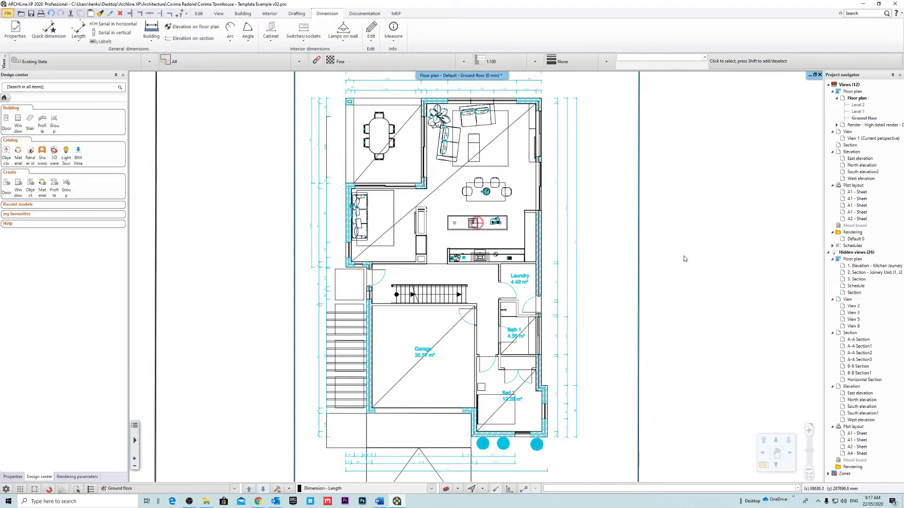
pyautogui.scroll(-6, 549, 260)
pyautogui.scroll(4, 486, 334)
pyautogui.scroll(4, 488, 208)
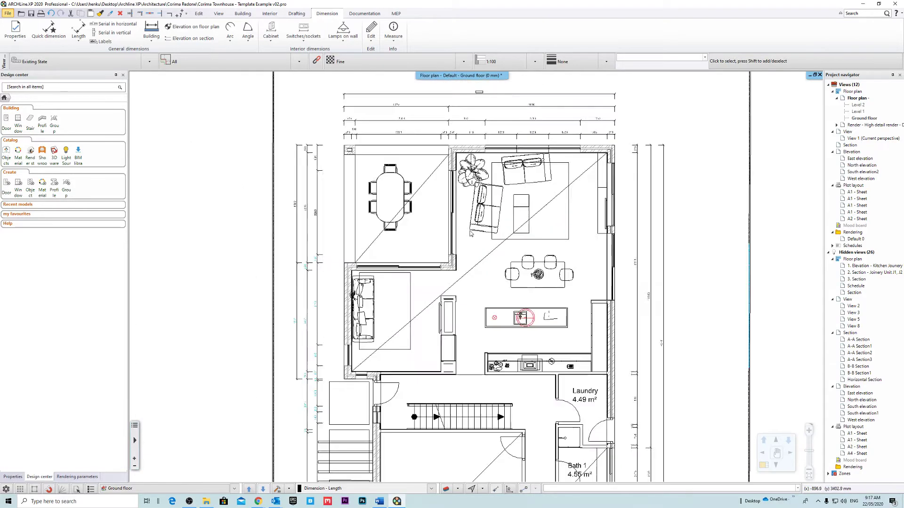
pyautogui.click(494, 253)
pyautogui.scroll(-5, 479, 259)
pyautogui.scroll(5, 490, 263)
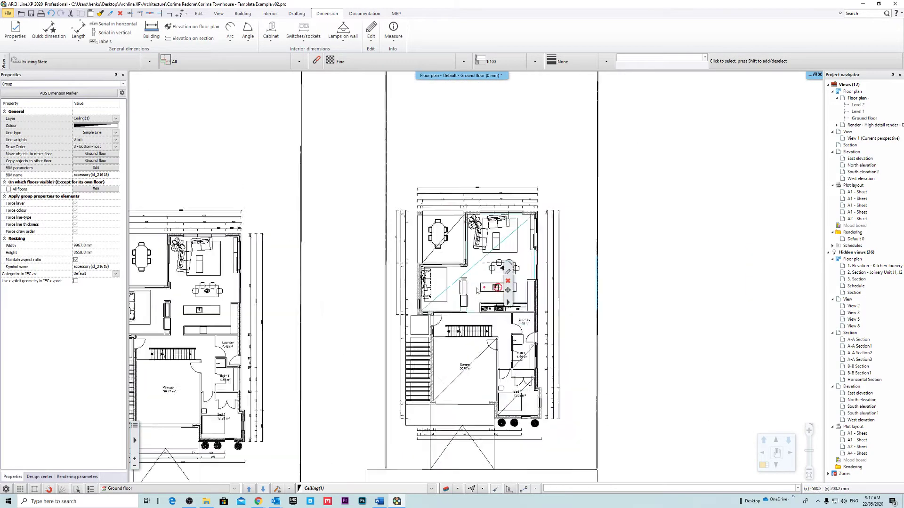
pyautogui.scroll(-6, 459, 260)
pyautogui.click(629, 293)
pyautogui.press('Escape')
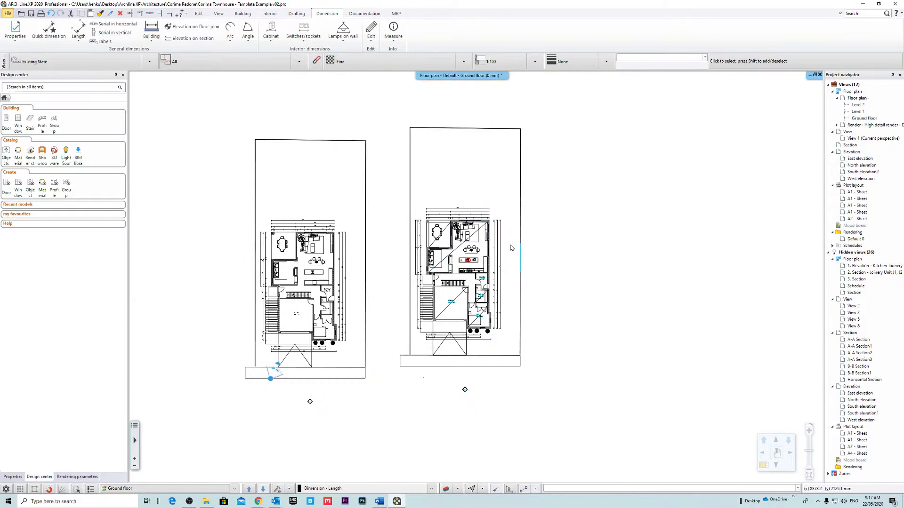
# Step: Delete the ceiling outlines with diagonals from the living area, the outdoor dining area and the garage of the imported plan
pyautogui.scroll(5, 459, 264)
pyautogui.click(464, 211)
pyautogui.scroll(2, 466, 210)
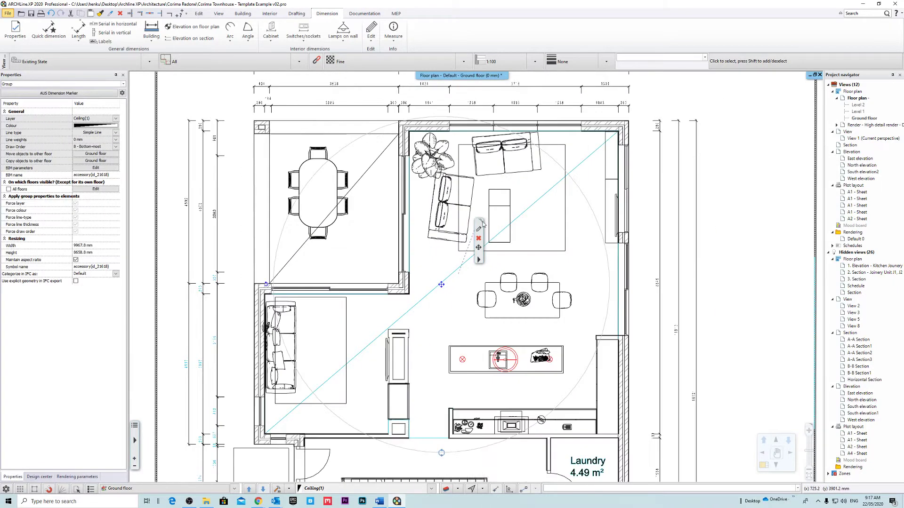
pyautogui.moveTo(534, 205)
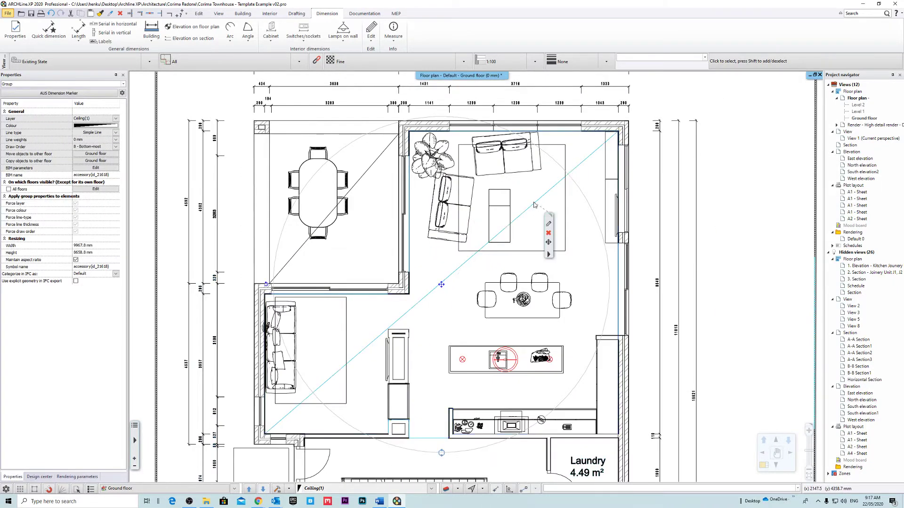
pyautogui.click(455, 273)
pyautogui.scroll(-6, 452, 263)
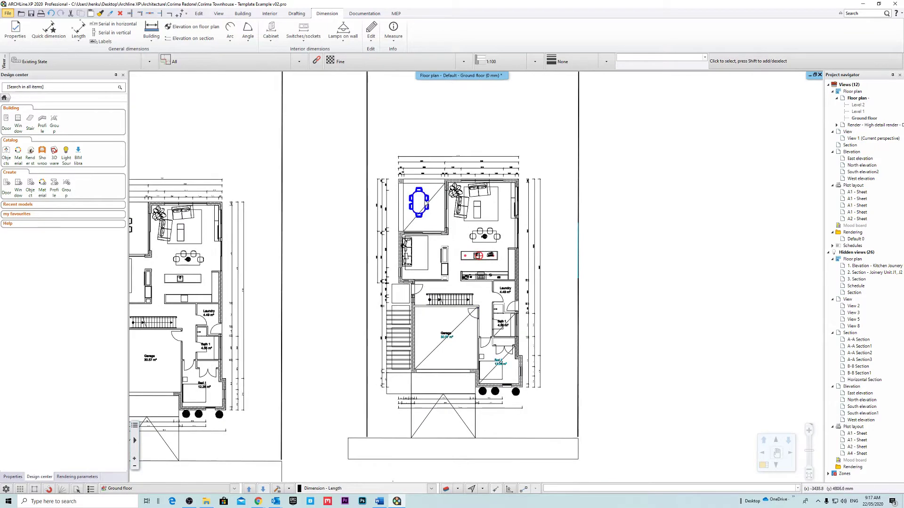
pyautogui.click(426, 204)
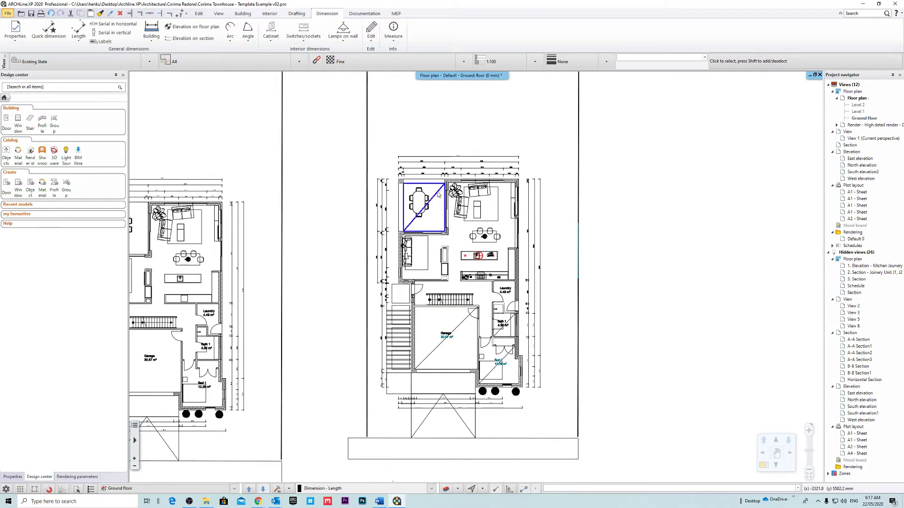
pyautogui.click(463, 323)
pyautogui.press('Delete')
# Step: Delete the ceiling outlines with diagonals from Bed 1 and Bath 1 in the imported plan
pyautogui.scroll(5, 492, 422)
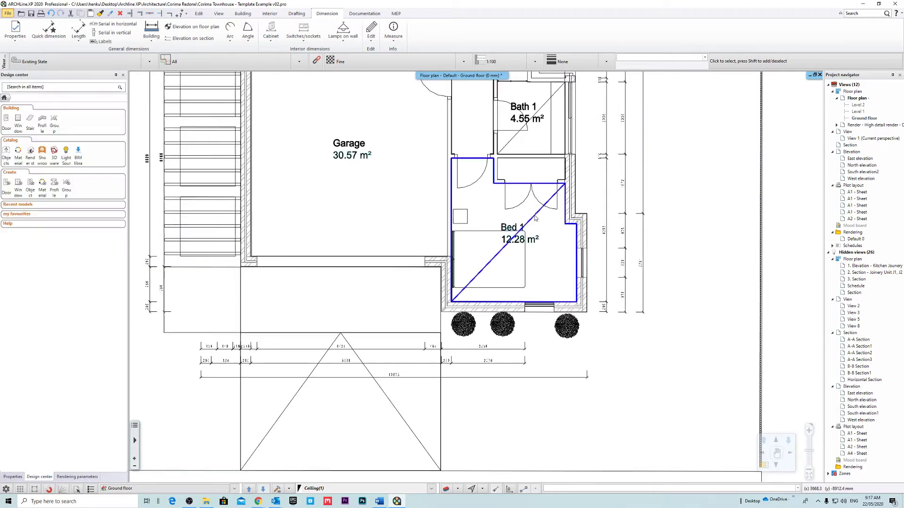
pyautogui.click(535, 218)
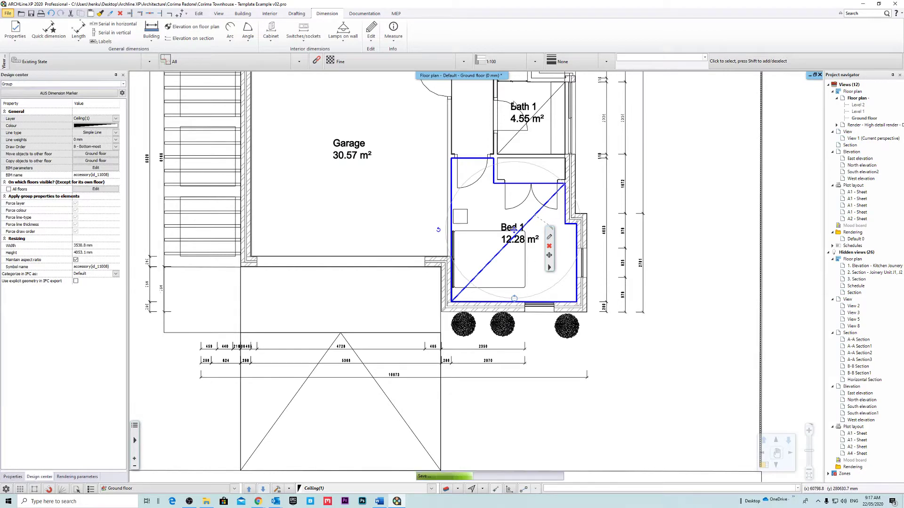
pyautogui.press('Delete')
pyautogui.moveTo(565, 118); pyautogui.dragTo(497, 283, button='middle')
pyautogui.click(477, 272)
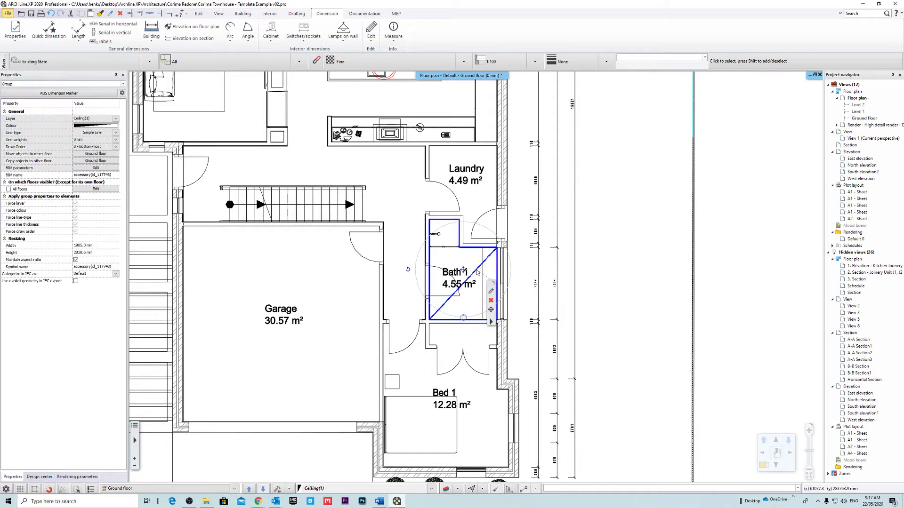
pyautogui.press('Delete')
# Step: Delete the large round red light symbol and the crossed-circle light at the empty end of the imported kitchen island
pyautogui.moveTo(363, 92); pyautogui.dragTo(453, 264, button='middle')
pyautogui.scroll(3, 450, 228)
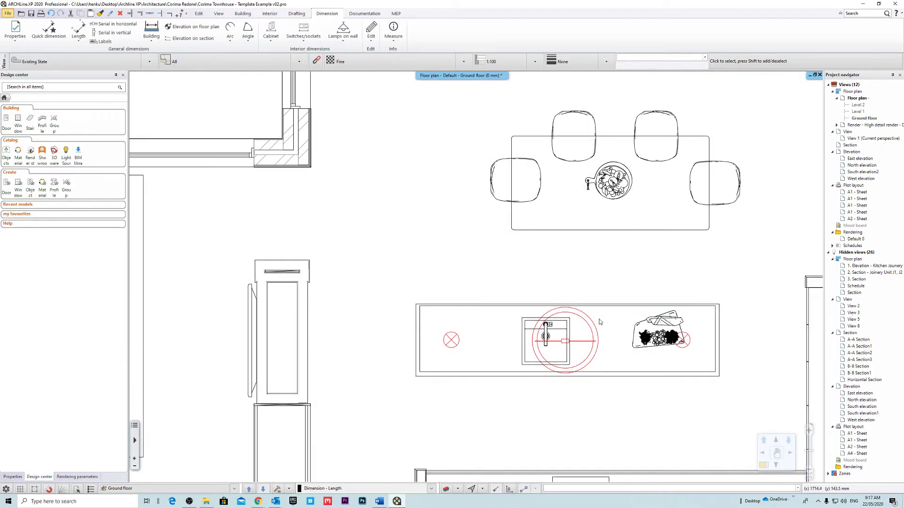
pyautogui.click(593, 324)
pyautogui.press('Escape')
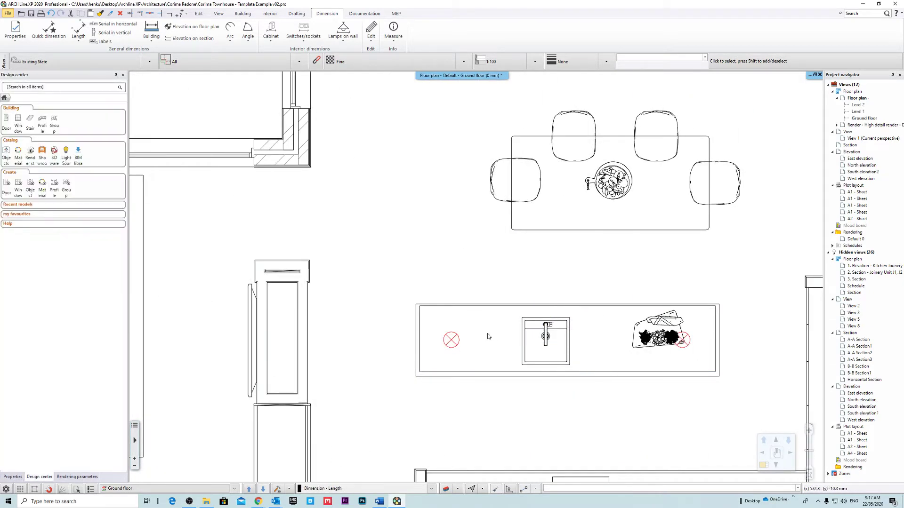
pyautogui.click(456, 339)
# Step: Delete the food tray and remaining red light symbol from the kitchen island, and the round bowl from the dining table
pyautogui.click(669, 337)
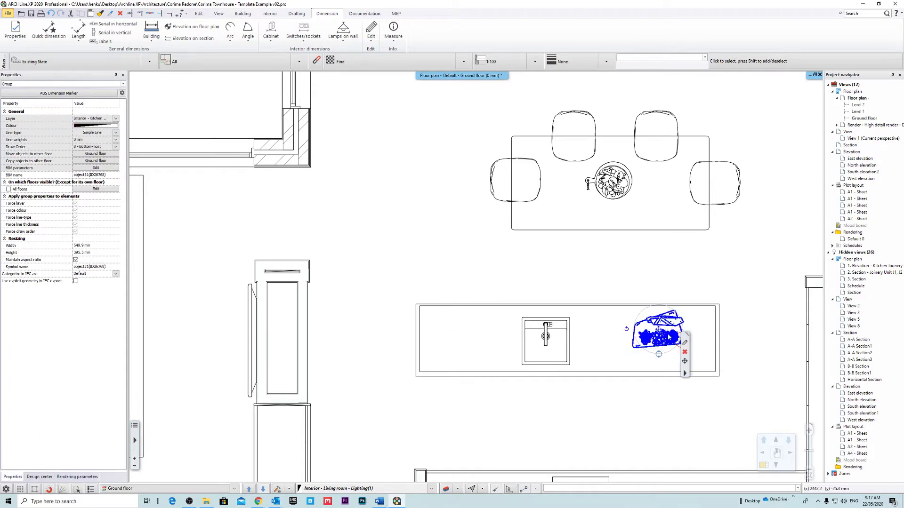
pyautogui.press('Delete')
pyautogui.click(683, 340)
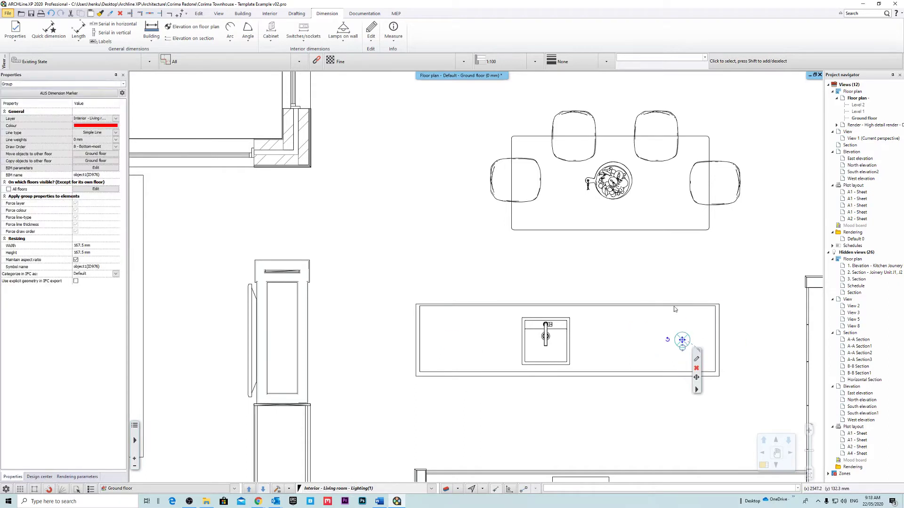
pyautogui.hotkey('ctrl', 's')
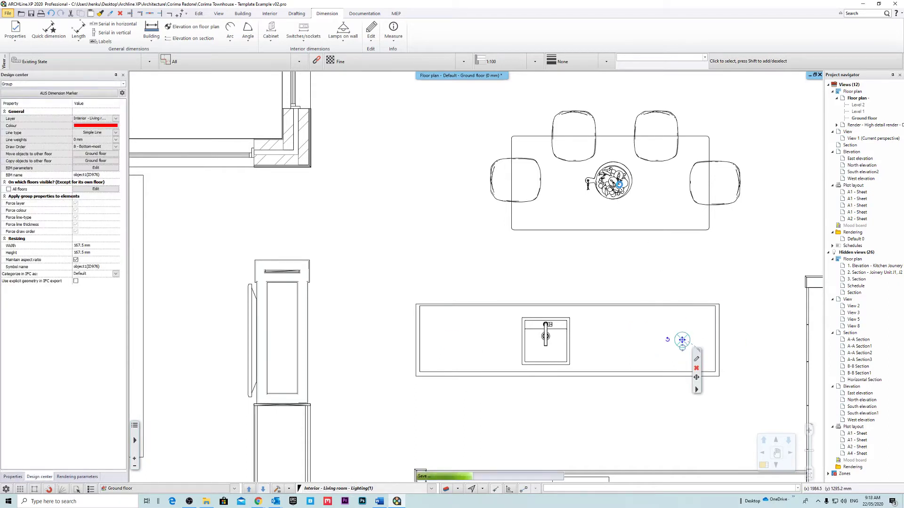
pyautogui.click(615, 181)
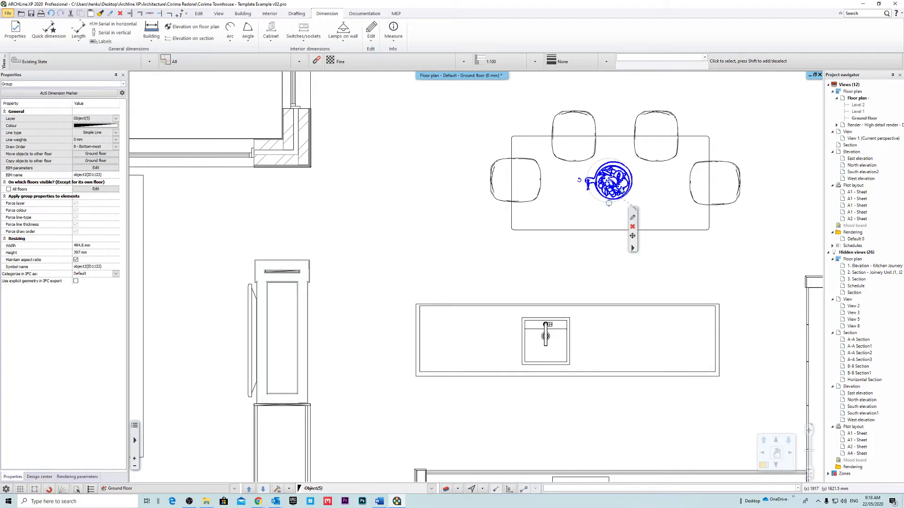
pyautogui.press('Escape')
# Step: Check the cleaned-up imported plan and select the site boundary and the front strip slab to examine their group properties
pyautogui.scroll(-5, 459, 256)
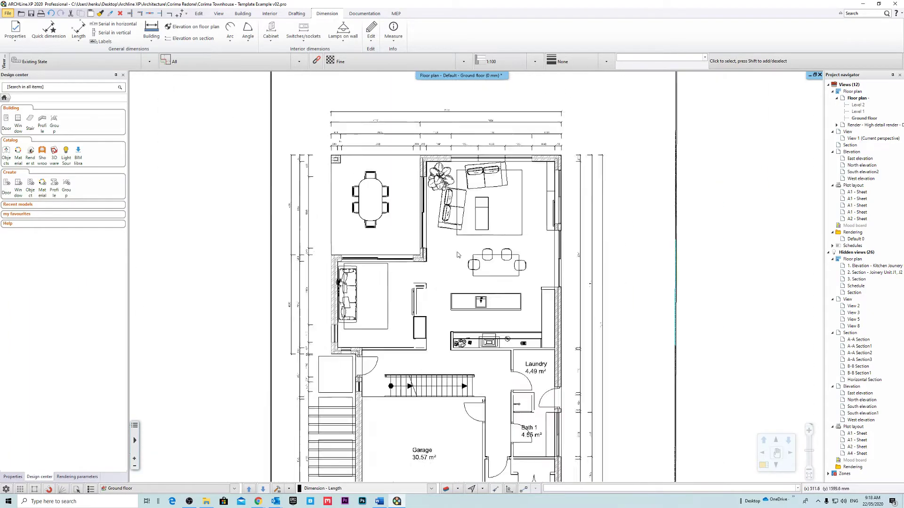
pyautogui.scroll(5, 458, 254)
pyautogui.scroll(-6, 364, 324)
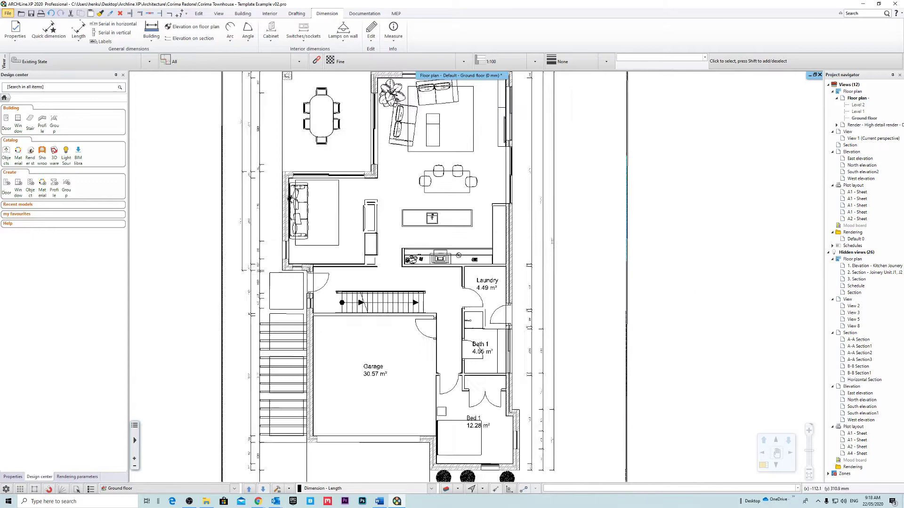
pyautogui.click(352, 375)
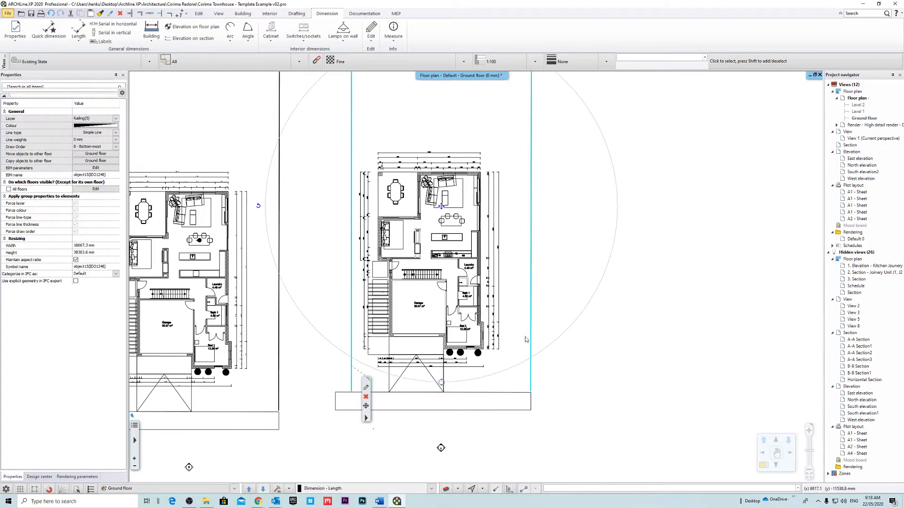
pyautogui.press('Escape')
pyautogui.click(486, 401)
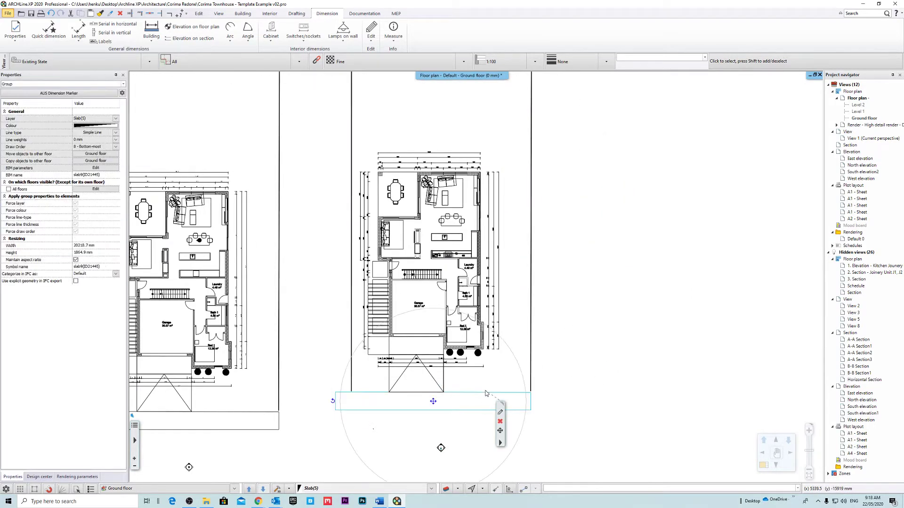
pyautogui.click(574, 400)
# Step: Select the driveway ramp and the slab in front of the garage to examine their layers and group properties
pyautogui.click(443, 380)
pyautogui.scroll(6, 440, 400)
pyautogui.click(511, 345)
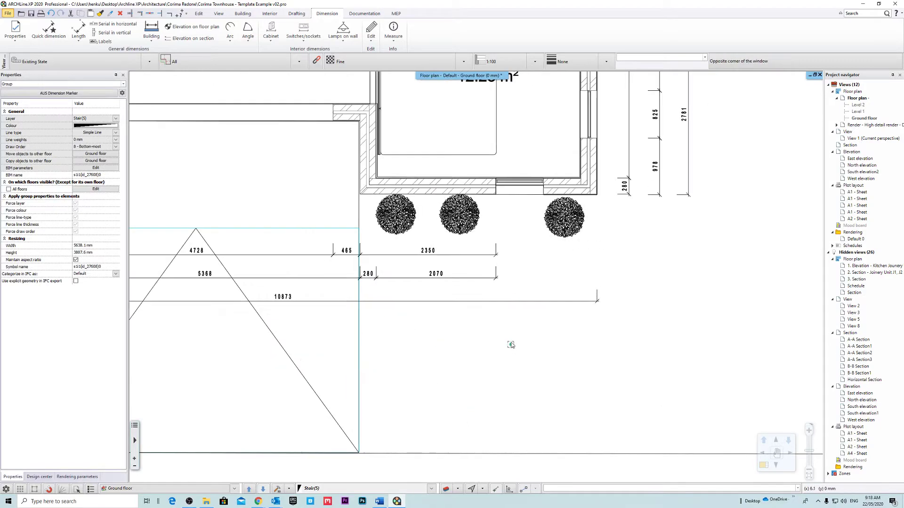
pyautogui.scroll(-2, 511, 345)
pyautogui.click(483, 321)
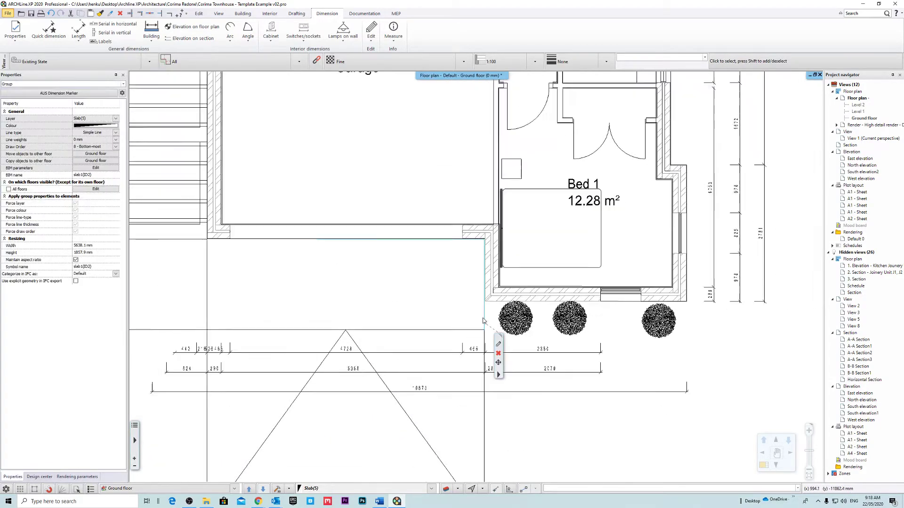
pyautogui.scroll(-2, 484, 320)
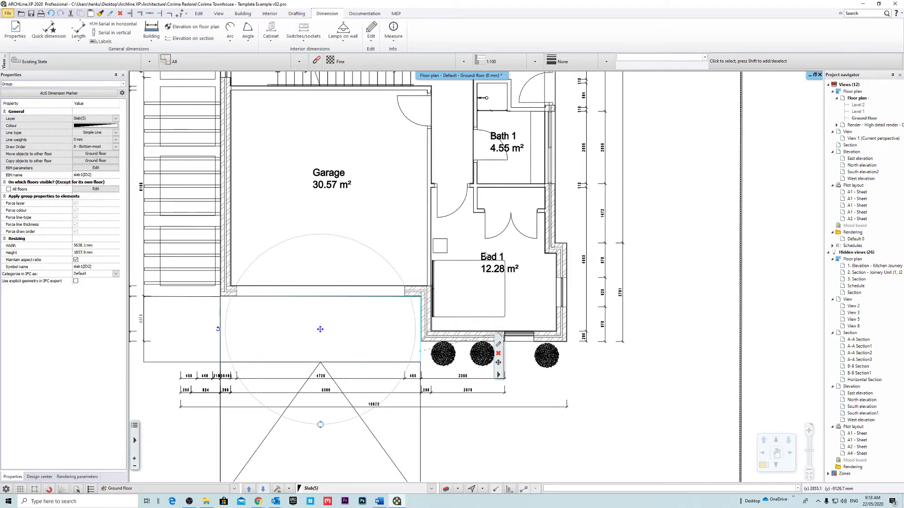
# Step: Select the Bed 1 room label and the innermost length dimension beside the bedroom to examine their properties
pyautogui.click(488, 256)
pyautogui.scroll(4, 387, 231)
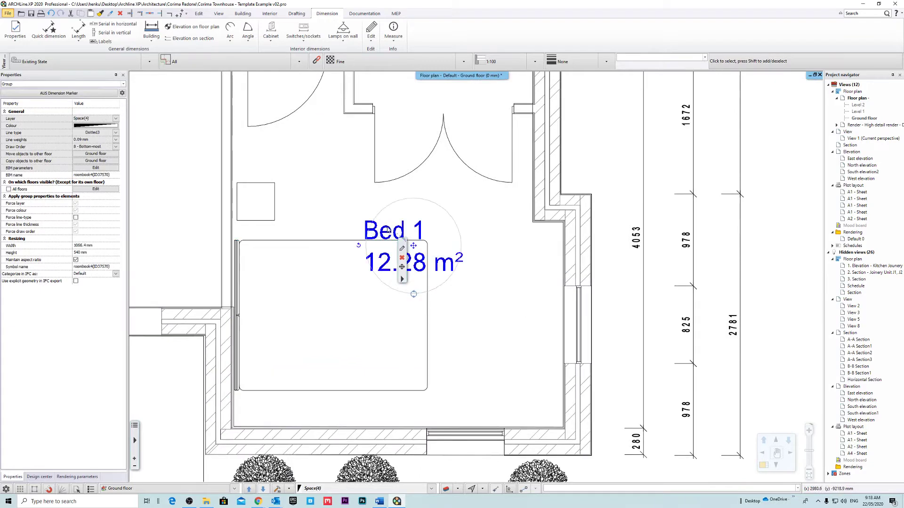
pyautogui.click(403, 238)
pyautogui.click(633, 237)
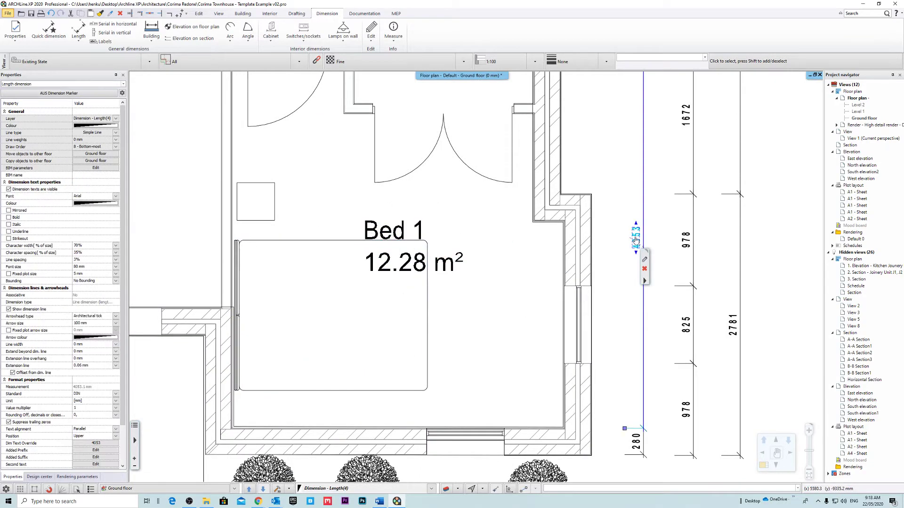
# Step: Examine the dimension chain beside Bath 1 and select its inner length dimension to check its properties
pyautogui.moveTo(644, 250); pyautogui.dragTo(545, 306, button='middle')
pyautogui.scroll(-3, 656, 337)
pyautogui.scroll(2, 544, 307)
pyautogui.click(517, 323)
pyautogui.scroll(2, 395, 214)
pyautogui.scroll(1, 394, 214)
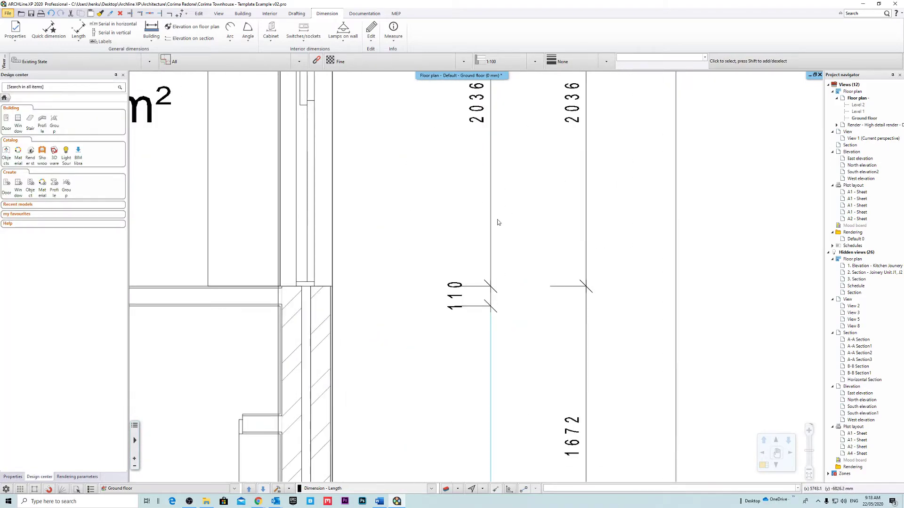
pyautogui.click(491, 228)
pyautogui.scroll(-10, 484, 242)
pyautogui.moveTo(506, 189)
pyautogui.mouseDown(button='middle')
pyautogui.moveTo(540, 244)
pyautogui.moveTo(458, 220)
pyautogui.moveTo(569, 262)
pyautogui.moveTo(503, 234)
pyautogui.mouseUp(button='middle')
pyautogui.scroll(5, 466, 218)
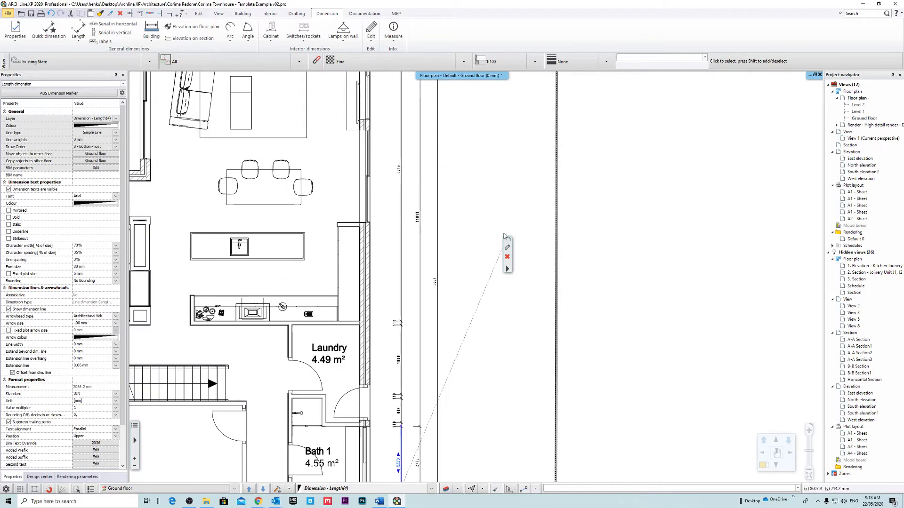
# Step: Deselect the Bath 1 dimension and select the inner length dimension beside the Laundry to check its properties
pyautogui.click(496, 386)
pyautogui.press('Escape')
pyautogui.scroll(5, 377, 336)
pyautogui.moveTo(464, 386); pyautogui.dragTo(498, 235, button='middle')
pyautogui.click(461, 296)
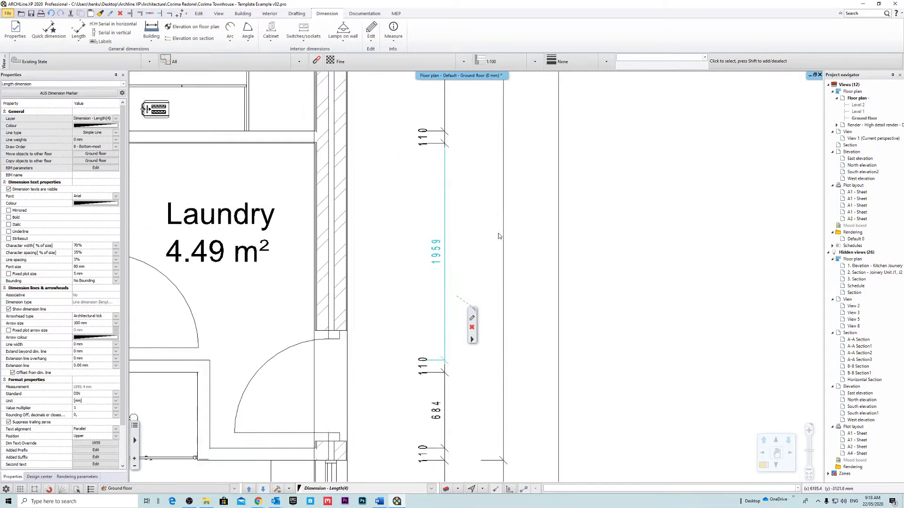
# Step: Inspect the editable text of the dimension beside the Laundry and the group properties of the Laundry room label
pyautogui.doubleClick(434, 252)
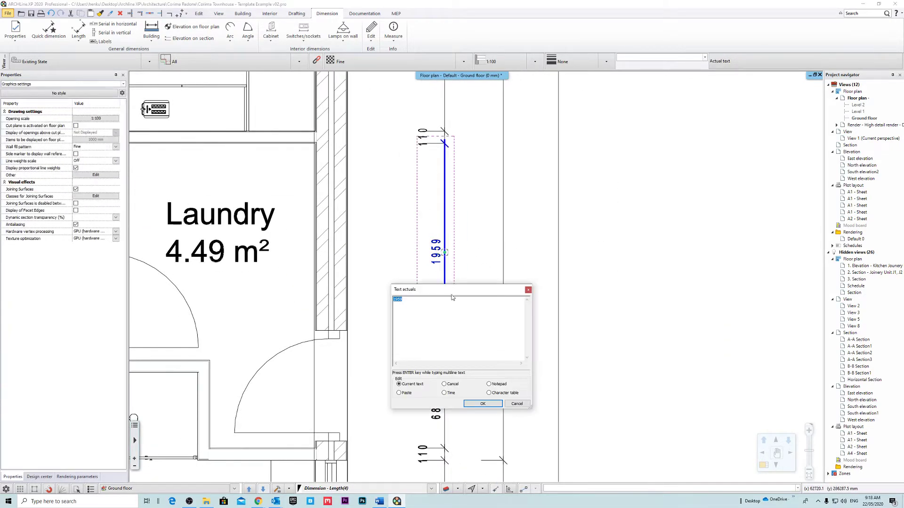
pyautogui.click(498, 405)
pyautogui.scroll(-3, 475, 275)
pyautogui.click(342, 253)
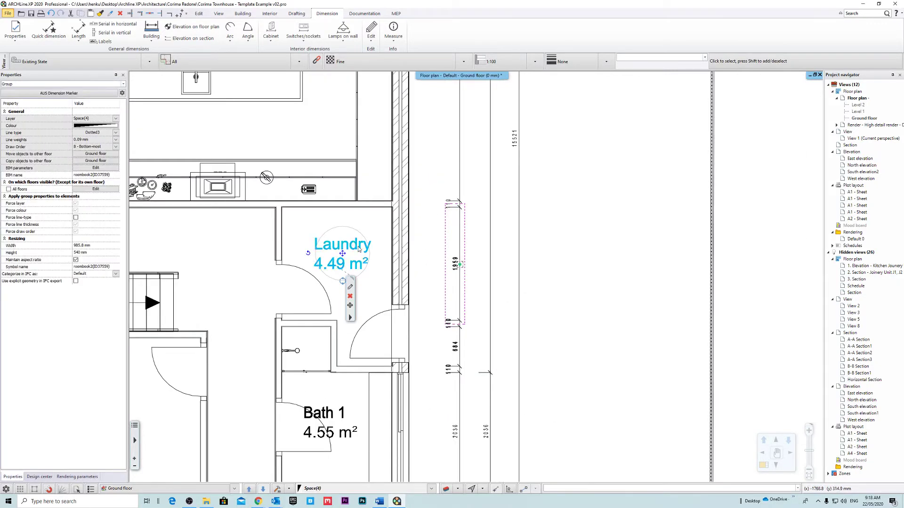
pyautogui.moveTo(358, 250); pyautogui.dragTo(499, 372, button='middle')
pyautogui.doubleClick(498, 364)
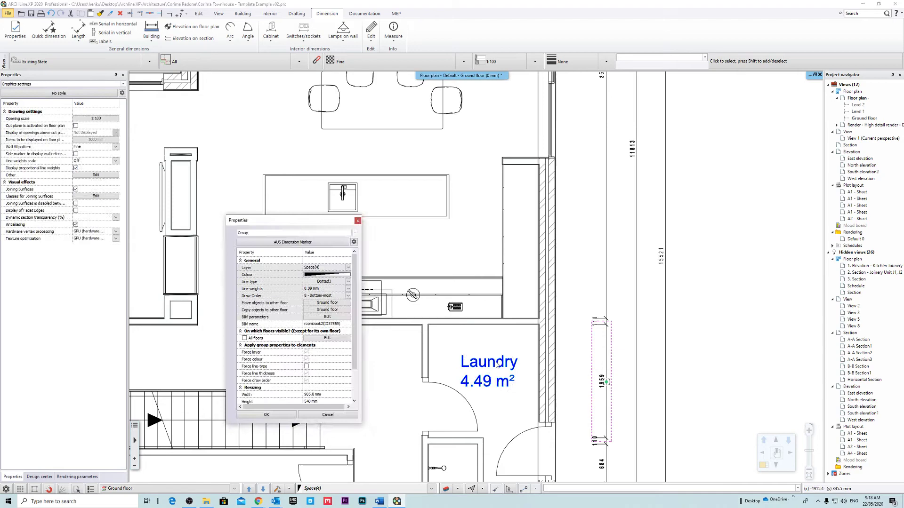
pyautogui.click(357, 221)
# Step: Select the load-bearing wall group beside the plant at the living room corner to examine its layer and group properties
pyautogui.scroll(-4, 430, 167)
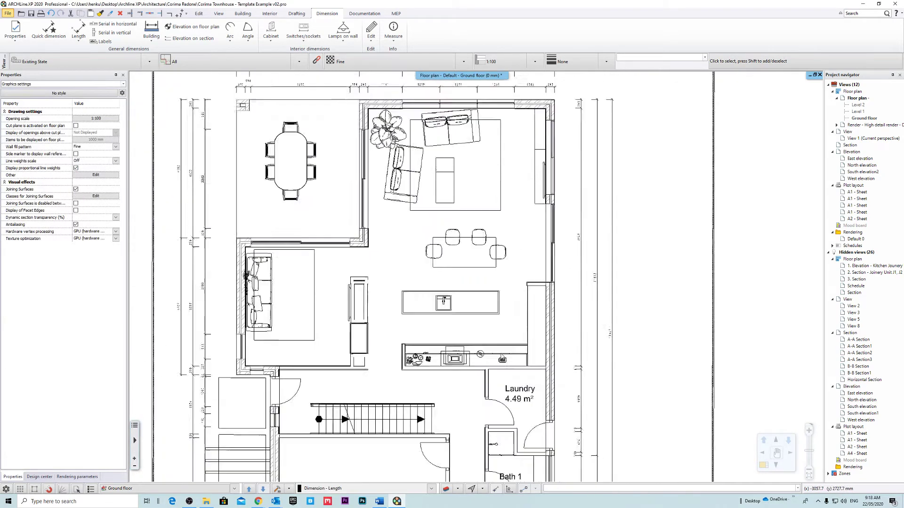
pyautogui.scroll(6, 431, 161)
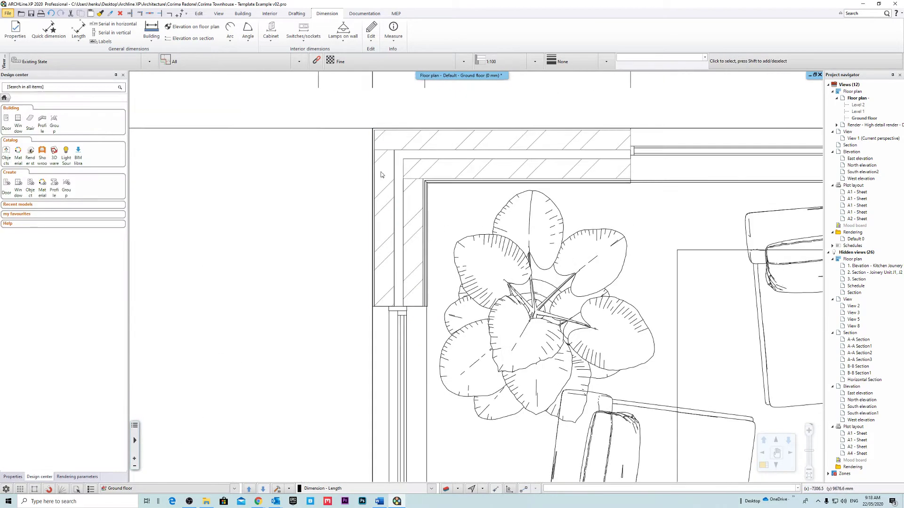
pyautogui.click(383, 174)
pyautogui.scroll(2, 464, 266)
pyautogui.scroll(-5, 464, 266)
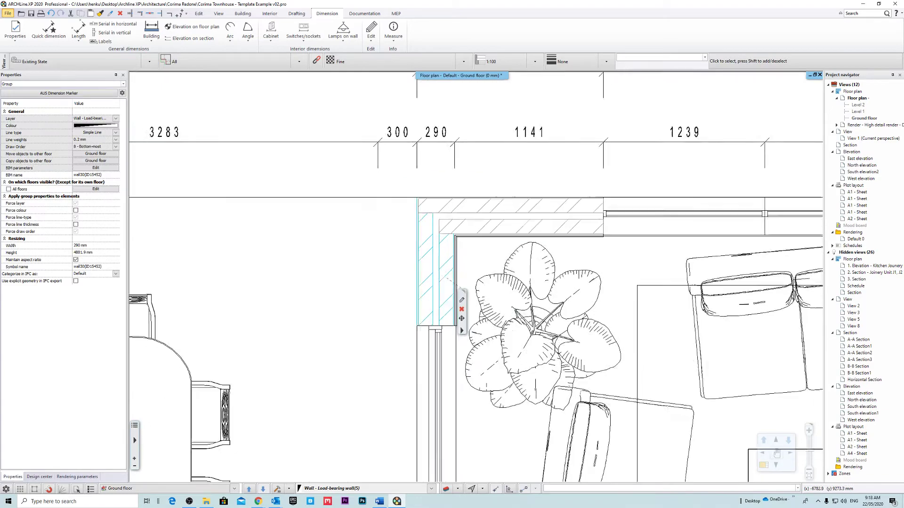
pyautogui.scroll(5, 441, 255)
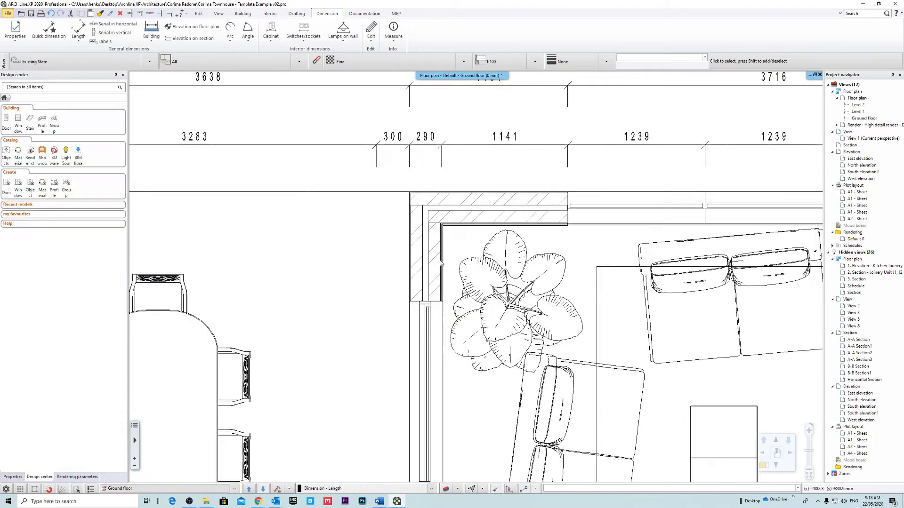
# Step: Open the load-bearing wall group at the living room corner for group editing
pyautogui.rightClick(417, 242)
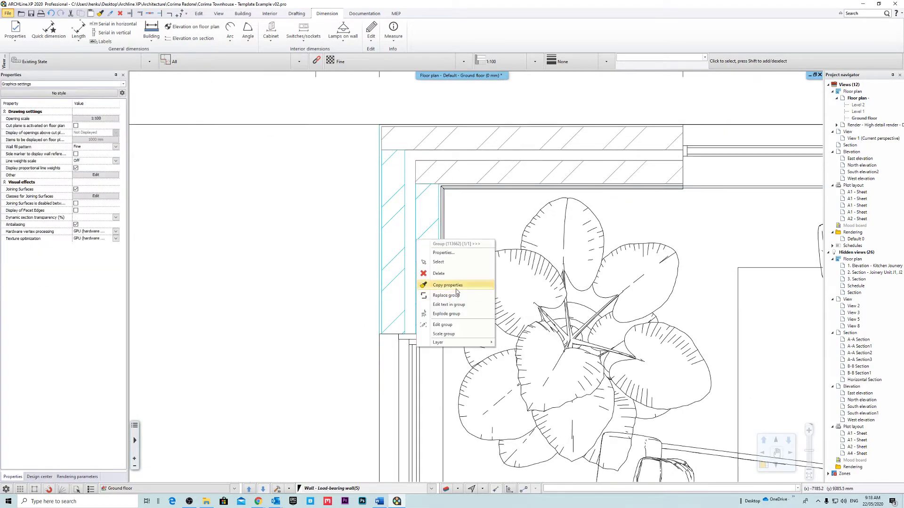
pyautogui.click(500, 215)
pyautogui.moveTo(555, 244); pyautogui.dragTo(531, 269, button='middle')
pyautogui.click(401, 236)
pyautogui.rightClick(401, 237)
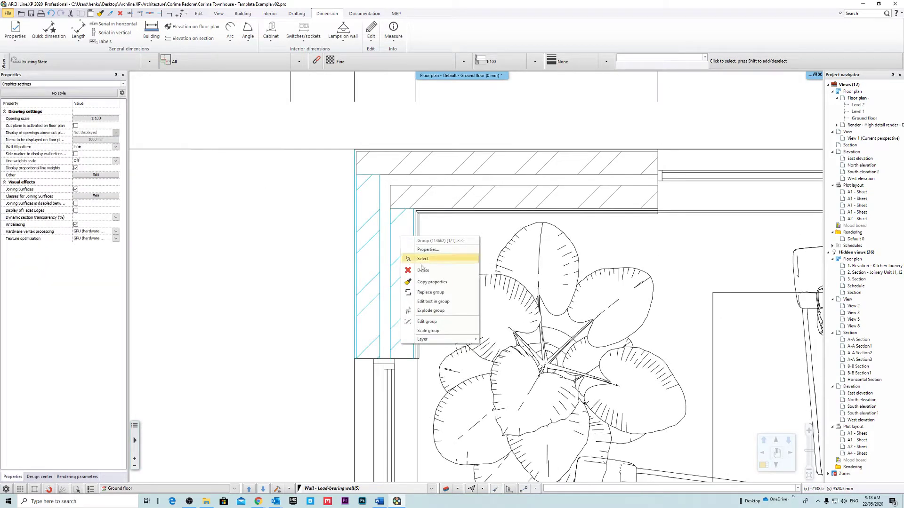
pyautogui.click(427, 321)
# Step: Change the hatch pattern of the wall group's outer leaf to the built-in ANSI37 pattern
pyautogui.click(396, 226)
pyautogui.click(367, 217)
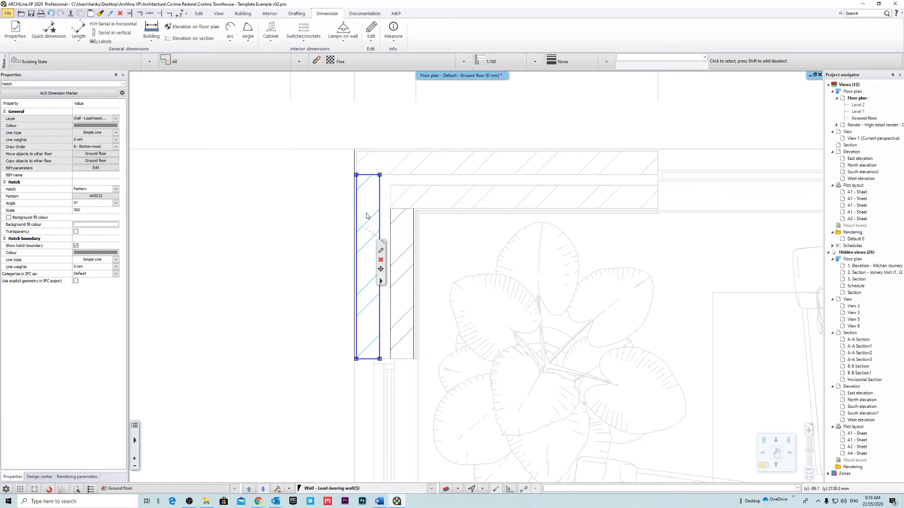
pyautogui.scroll(3, 362, 220)
pyautogui.moveTo(362, 220); pyautogui.dragTo(280, 181, button='middle')
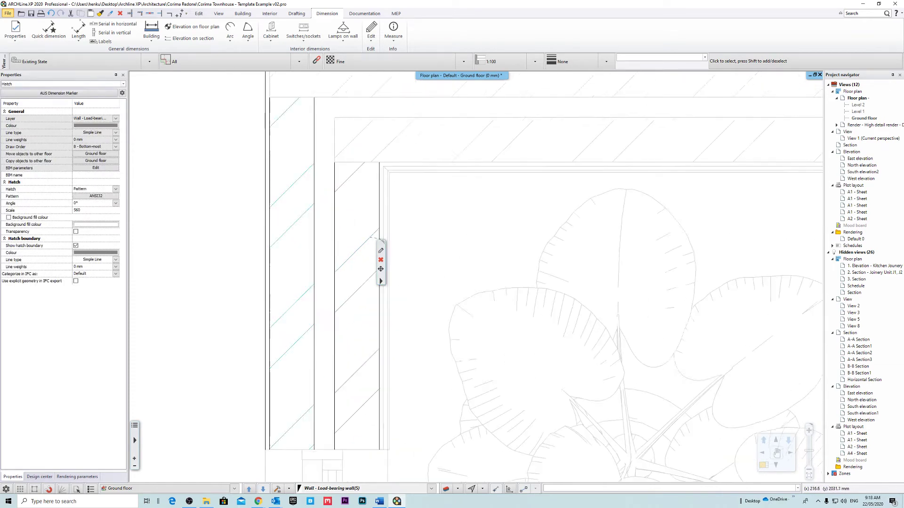
pyautogui.scroll(-2, 279, 184)
pyautogui.moveTo(402, 231); pyautogui.dragTo(379, 218, button='middle')
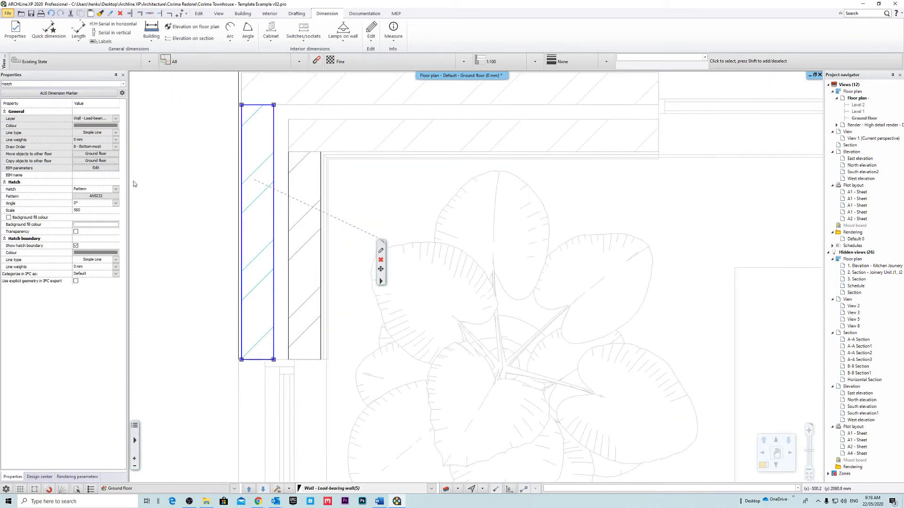
pyautogui.click(105, 196)
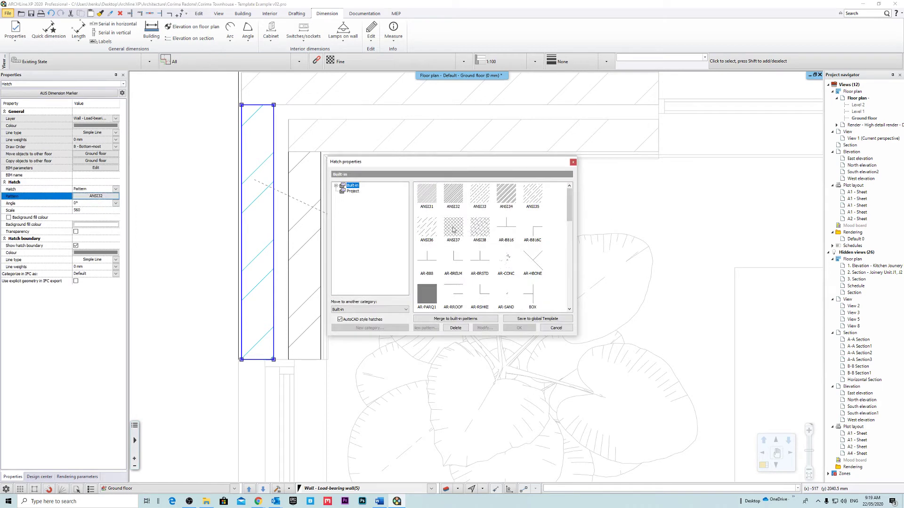
pyautogui.click(454, 230)
pyautogui.click(519, 328)
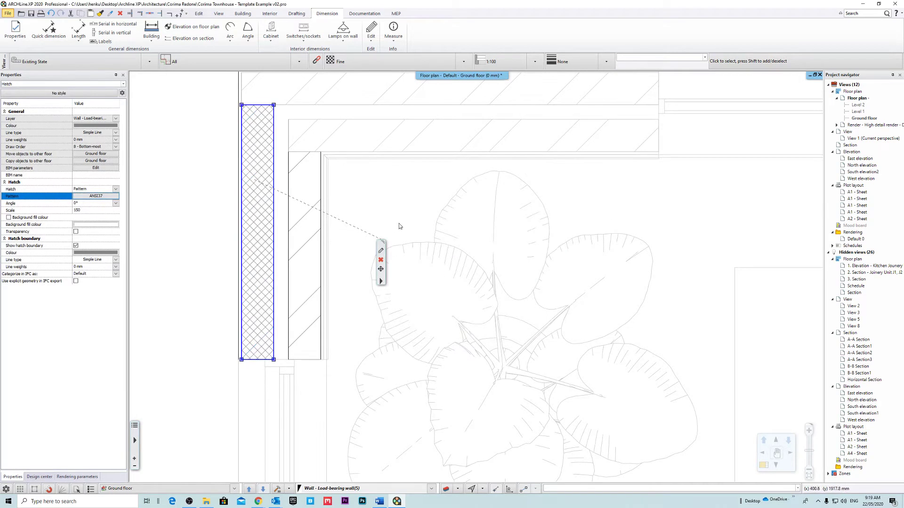
pyautogui.scroll(-2, 399, 227)
pyautogui.press('Escape')
# Step: Close the open wall group to leave group editing and return to the full ground floor plan
pyautogui.scroll(-6, 458, 243)
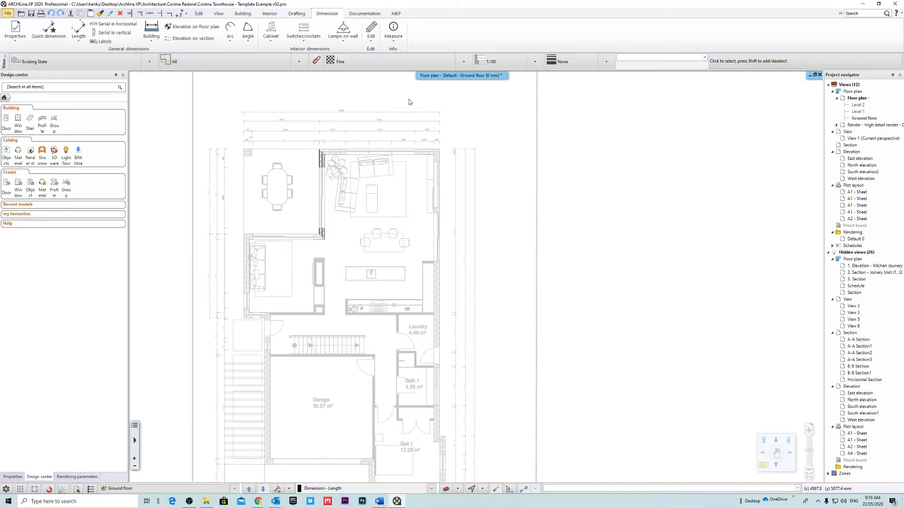
pyautogui.scroll(-3, 494, 264)
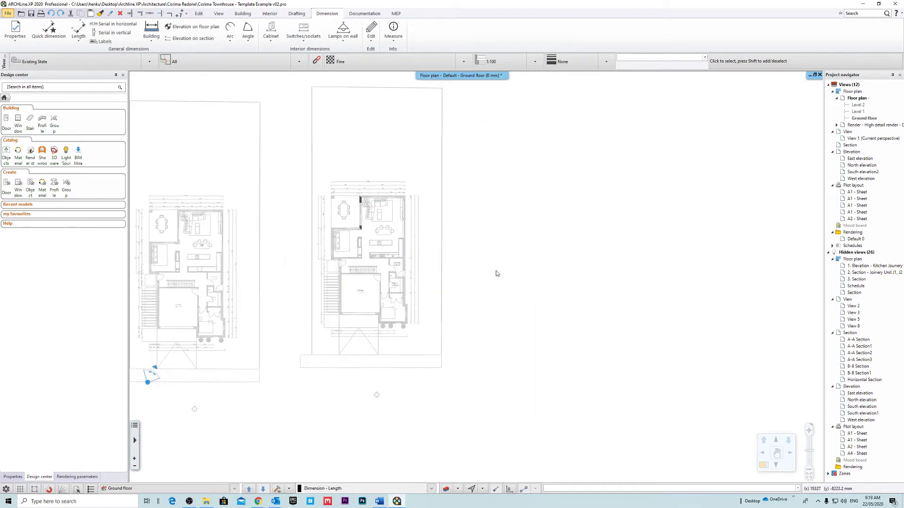
pyautogui.rightClick(502, 262)
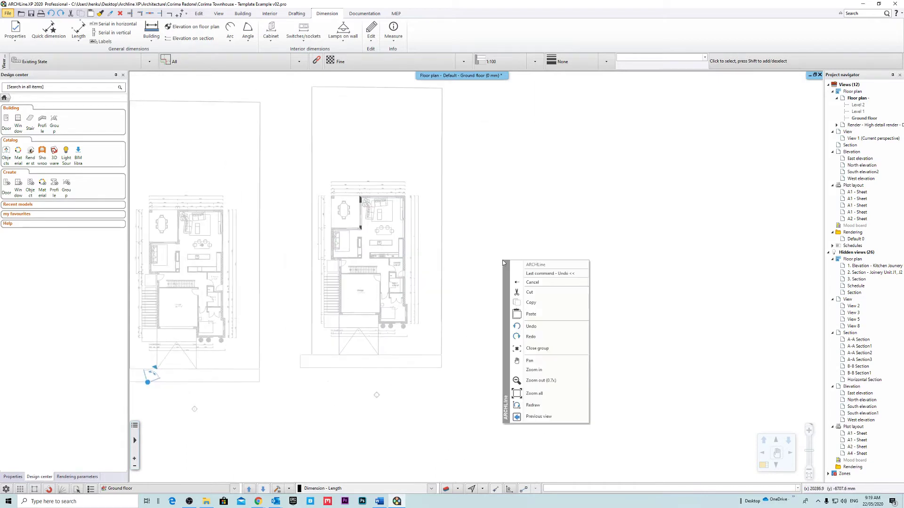
pyautogui.click(560, 349)
pyautogui.scroll(-2, 518, 330)
pyautogui.scroll(2, 491, 224)
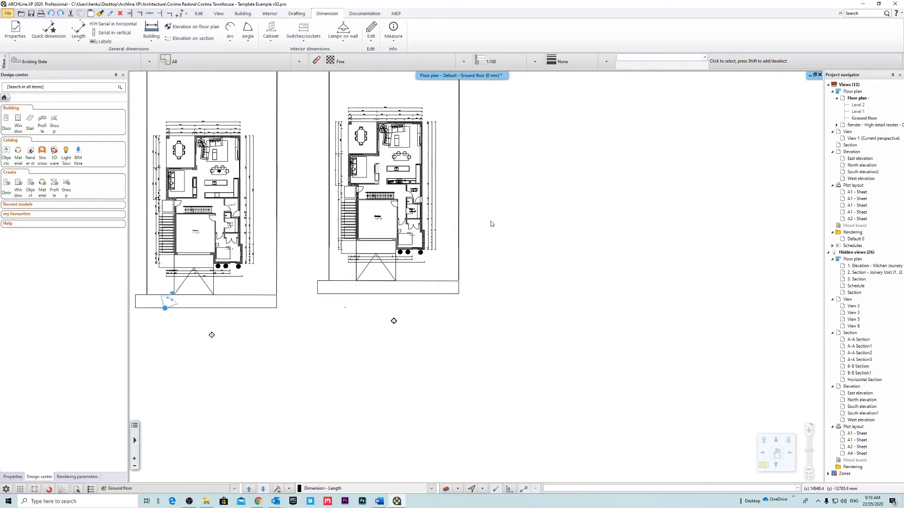
pyautogui.moveTo(488, 197); pyautogui.dragTo(486, 285, button='middle')
pyautogui.scroll(-2, 475, 276)
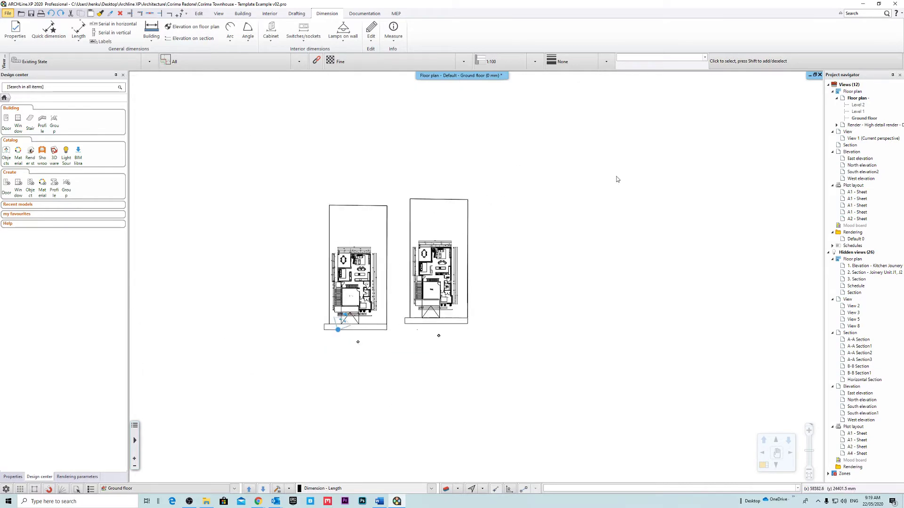
pyautogui.click(619, 154)
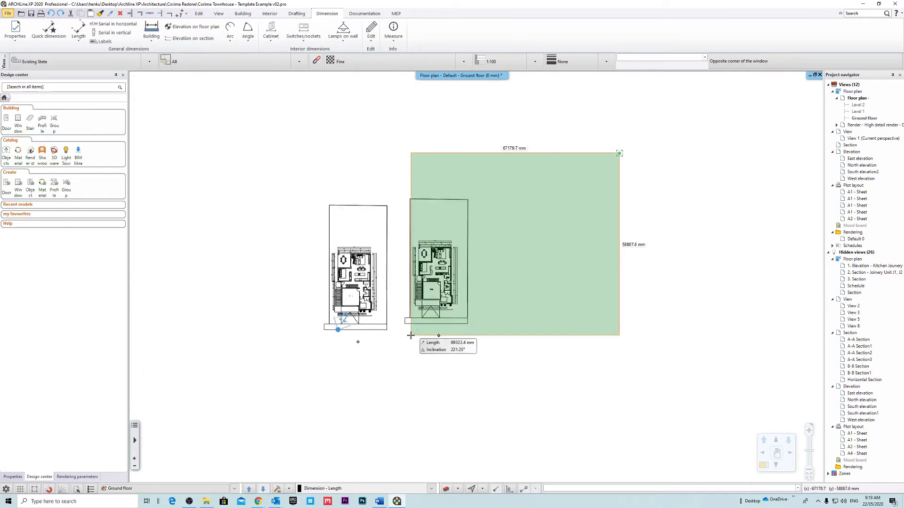
pyautogui.click(581, 278)
pyautogui.scroll(8, 462, 275)
pyautogui.moveTo(564, 312); pyautogui.dragTo(458, 271, button='middle')
pyautogui.scroll(3, 459, 273)
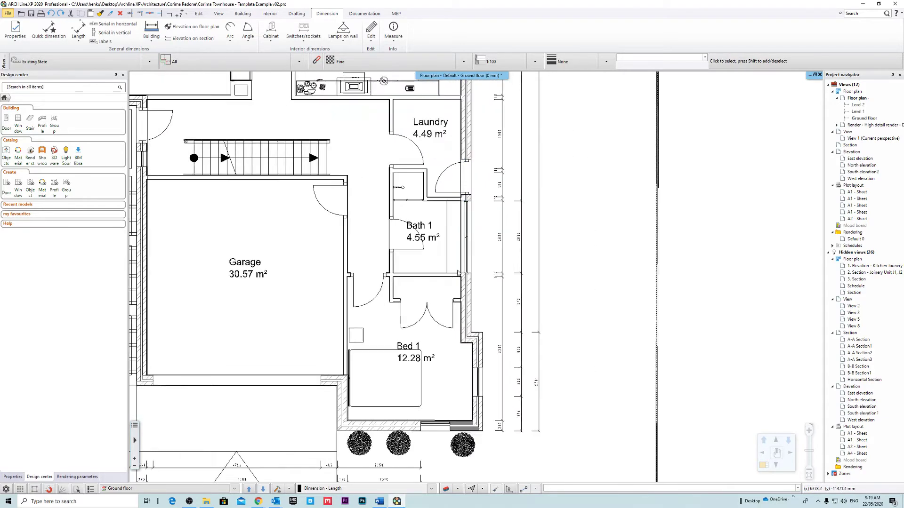
pyautogui.scroll(-7, 490, 273)
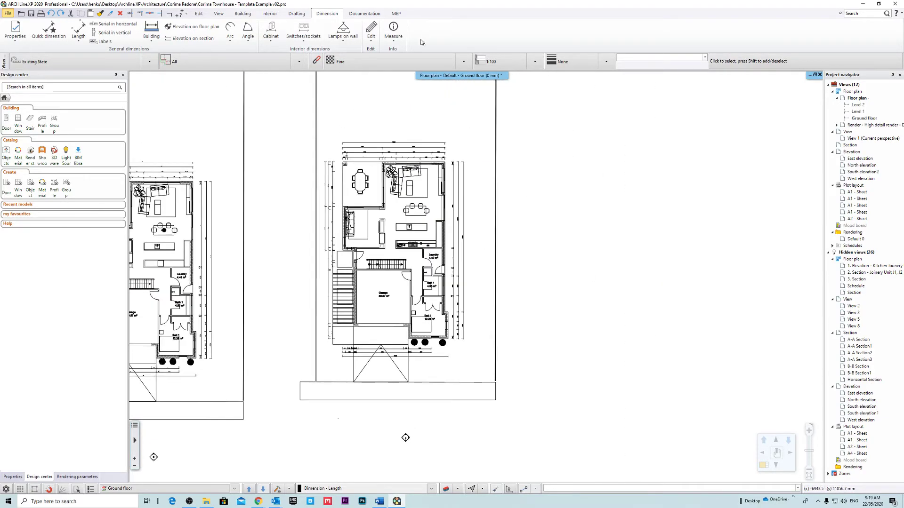
# Step: Measure the distances spanned by the 2070 and 2350 dimensions below Bed 1 in the re-imported plan
pyautogui.click(393, 32)
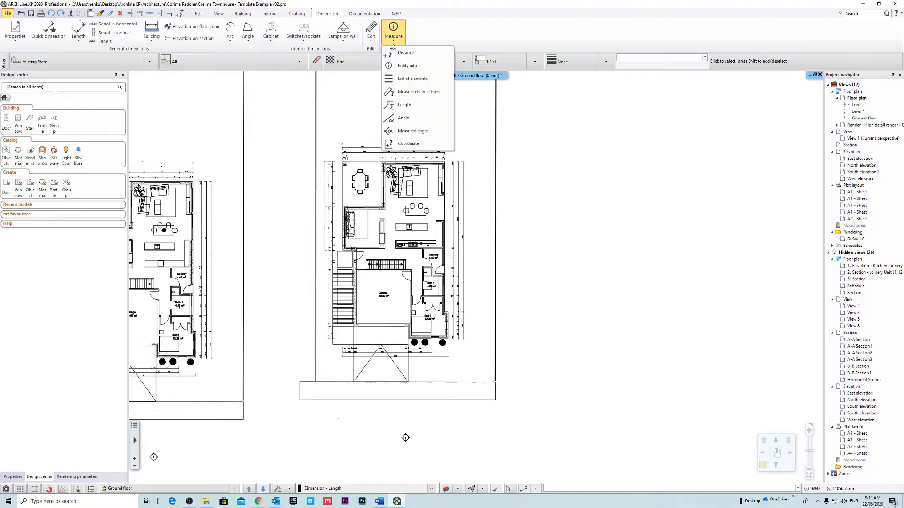
pyautogui.click(409, 53)
pyautogui.scroll(3, 430, 338)
pyautogui.scroll(2, 494, 269)
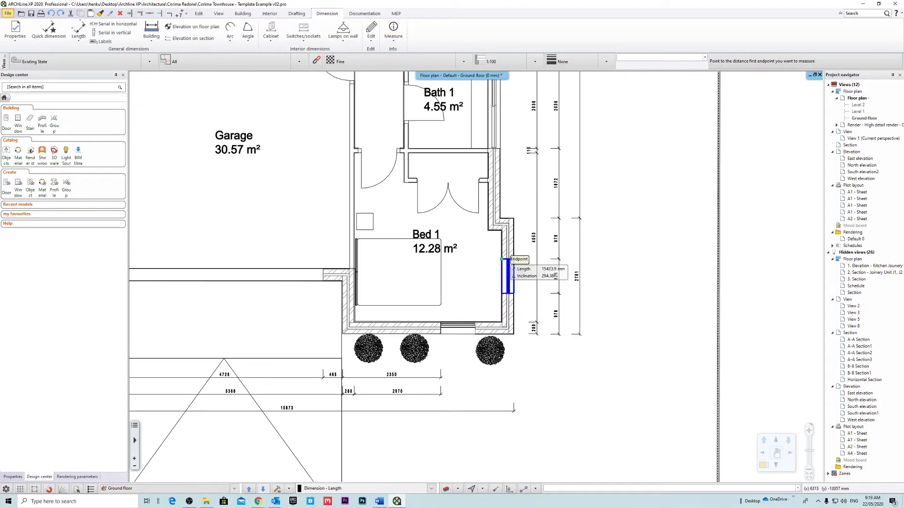
pyautogui.scroll(2, 494, 268)
pyautogui.scroll(2, 401, 324)
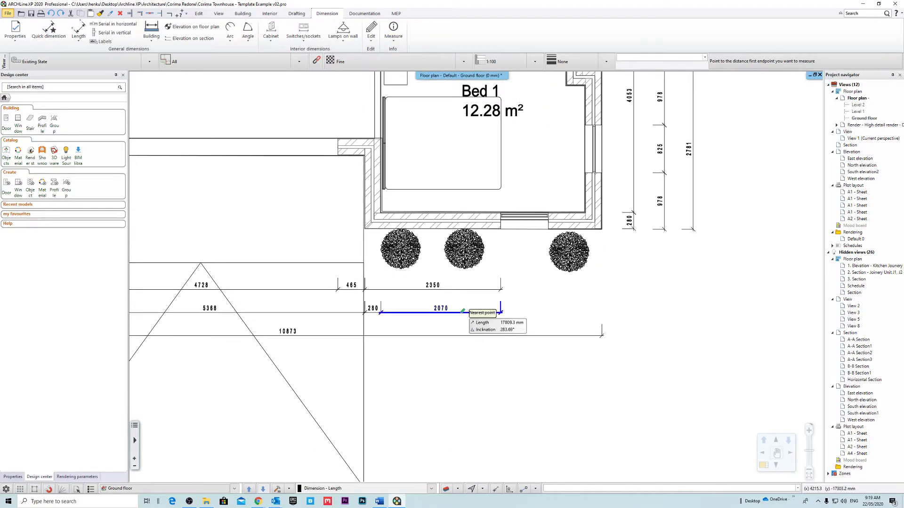
pyautogui.scroll(3, 463, 311)
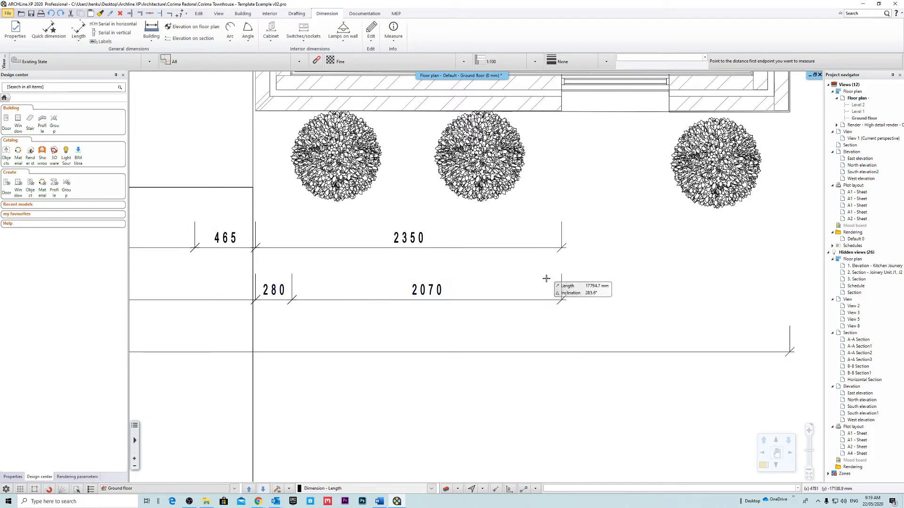
pyautogui.moveTo(562, 274); pyautogui.dragTo(531, 296, button='middle')
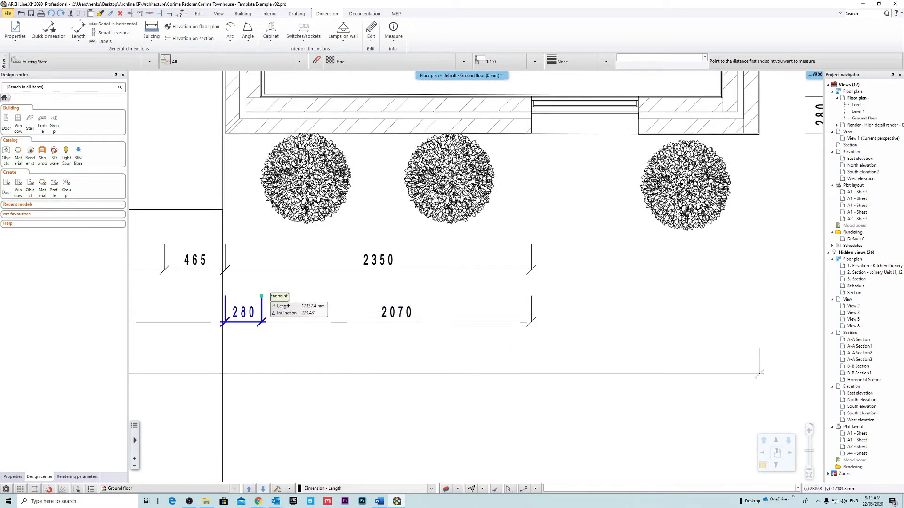
pyautogui.click(261, 296)
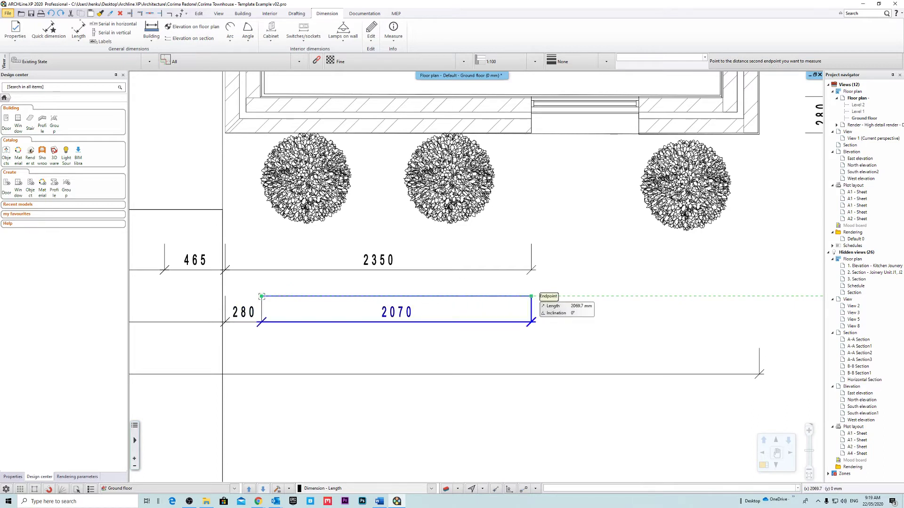
pyautogui.click(531, 296)
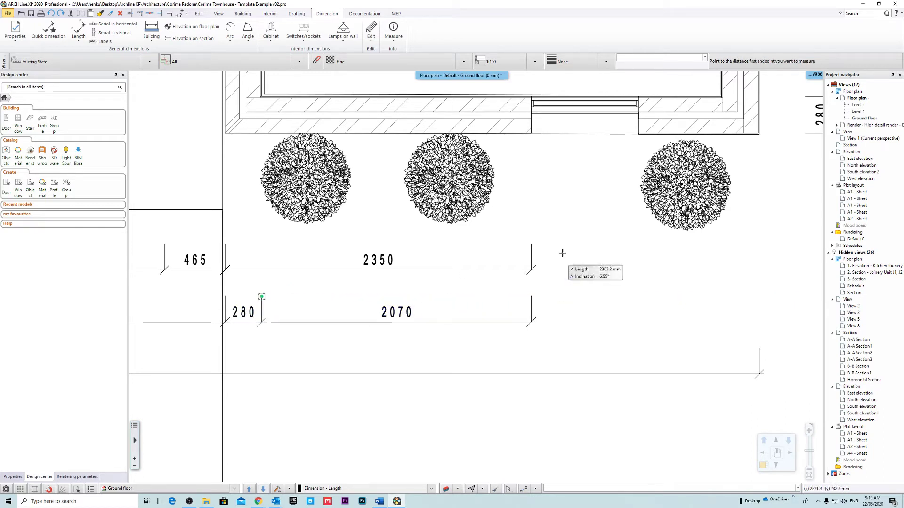
pyautogui.click(531, 244)
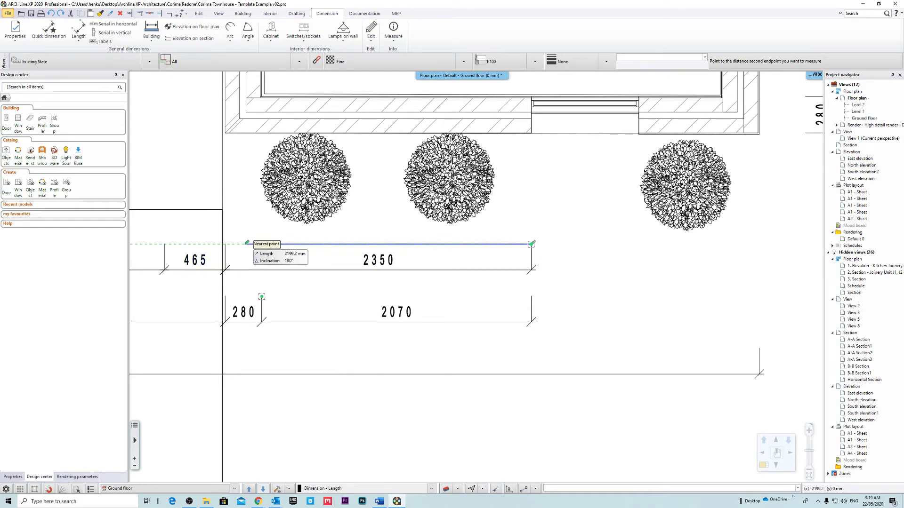
pyautogui.click(225, 245)
# Step: Measure the distance spanned by the upper 978 dimension beside Bed 1 in the re-imported plan
pyautogui.scroll(-5, 515, 286)
pyautogui.scroll(4, 473, 342)
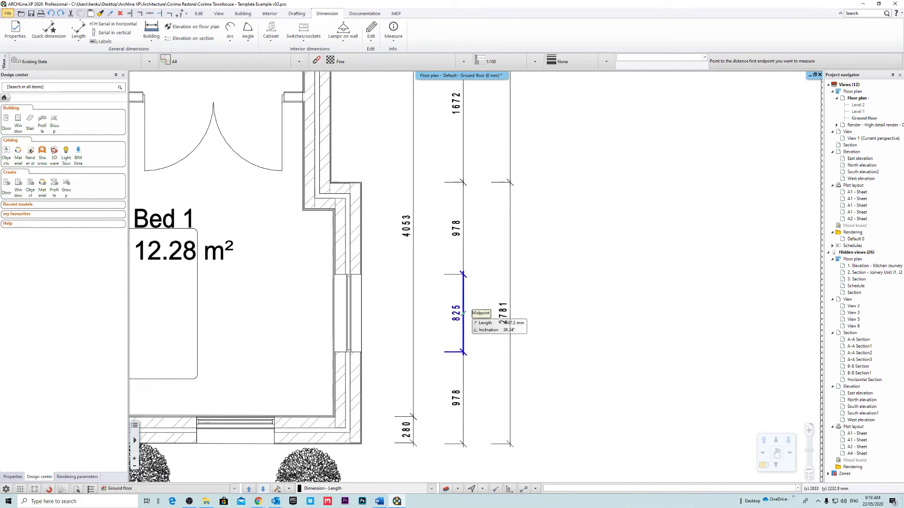
pyautogui.click(445, 183)
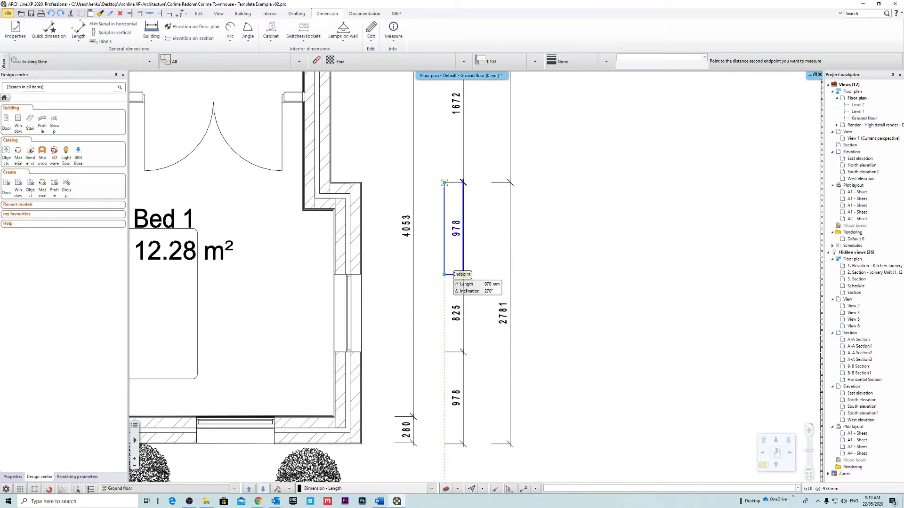
pyautogui.click(444, 275)
# Step: Select the entire re-imported plan beside the original and delete it
pyautogui.scroll(-9, 518, 283)
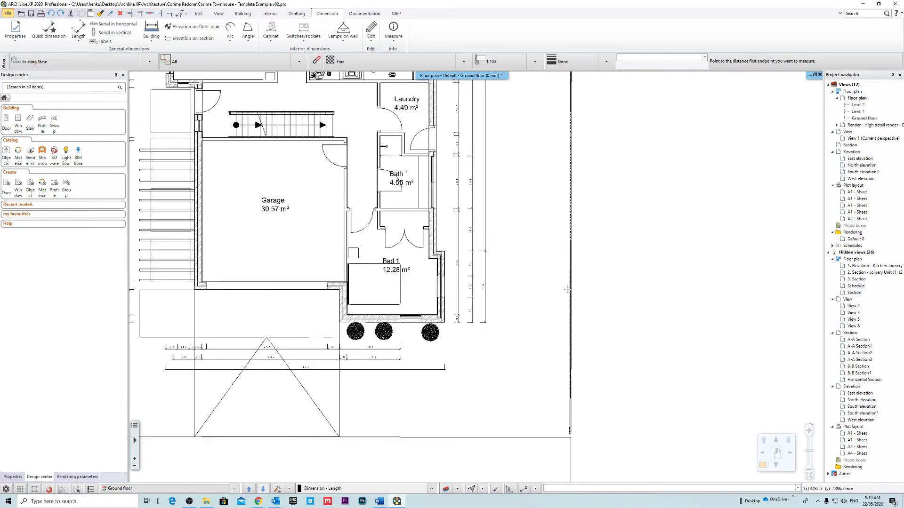
pyautogui.moveTo(561, 115); pyautogui.dragTo(424, 329)
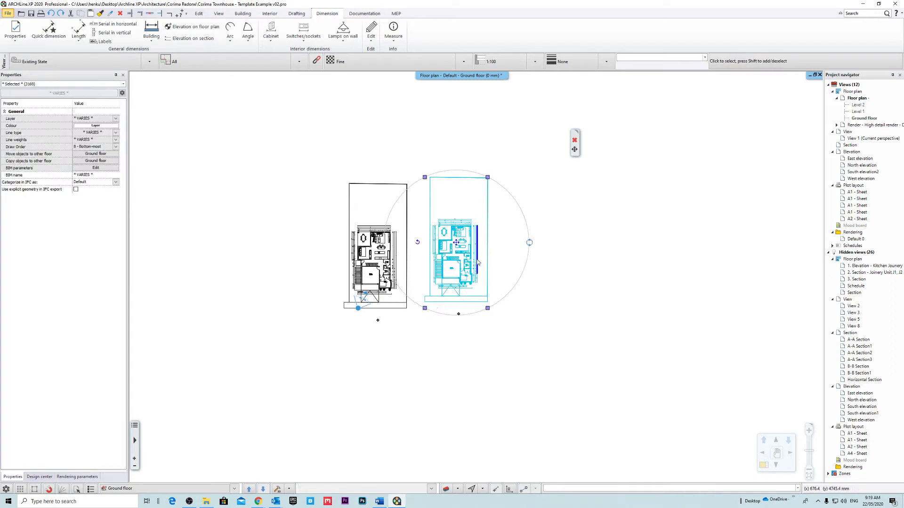
pyautogui.press('Delete')
pyautogui.scroll(5, 422, 216)
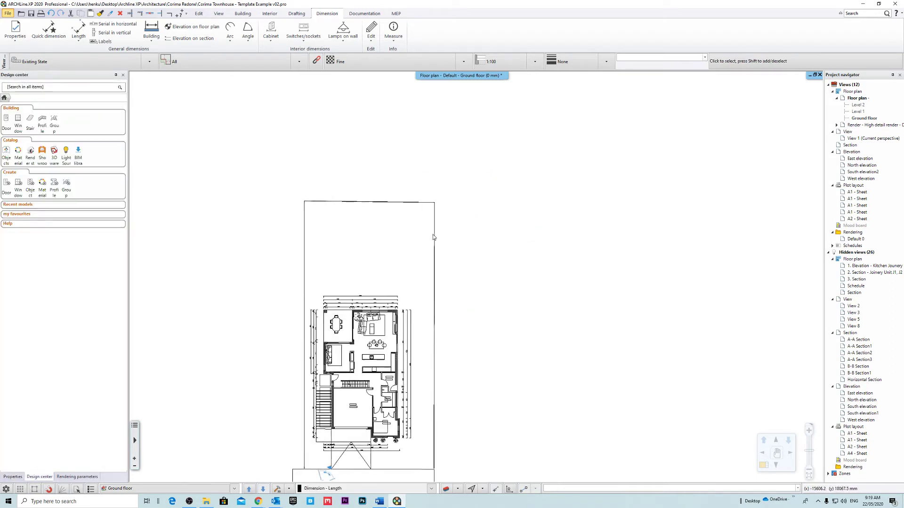
# Step: Open the fourth A1 sheet among the visible plot layouts, which holds the 1:100 Ground Floor Plan
pyautogui.scroll(-2, 466, 240)
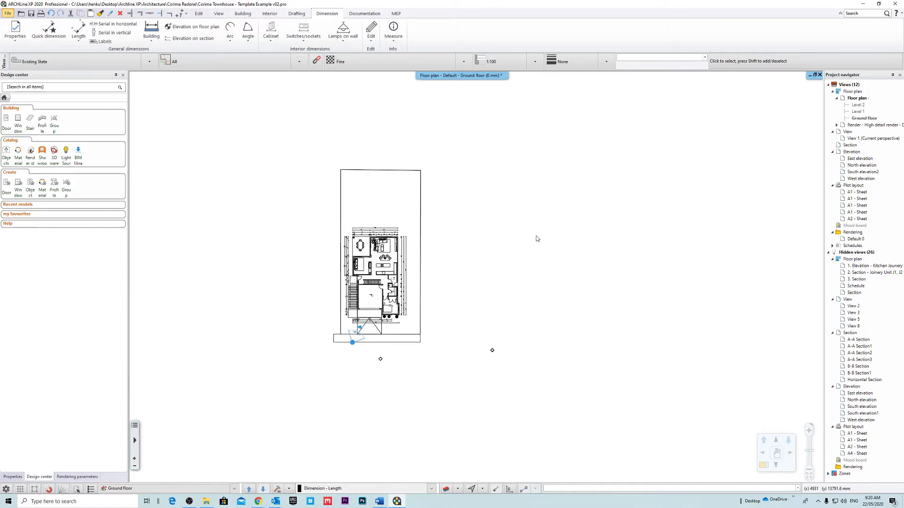
pyautogui.doubleClick(860, 200)
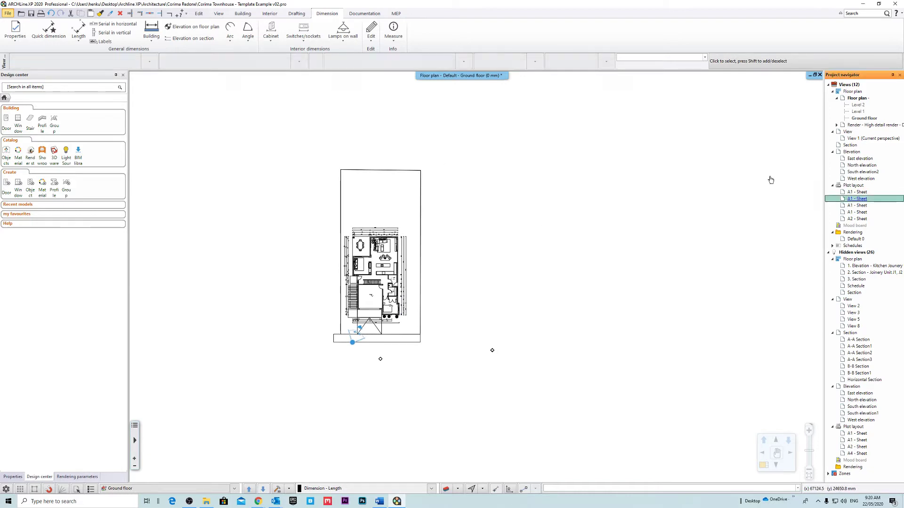
pyautogui.doubleClick(861, 212)
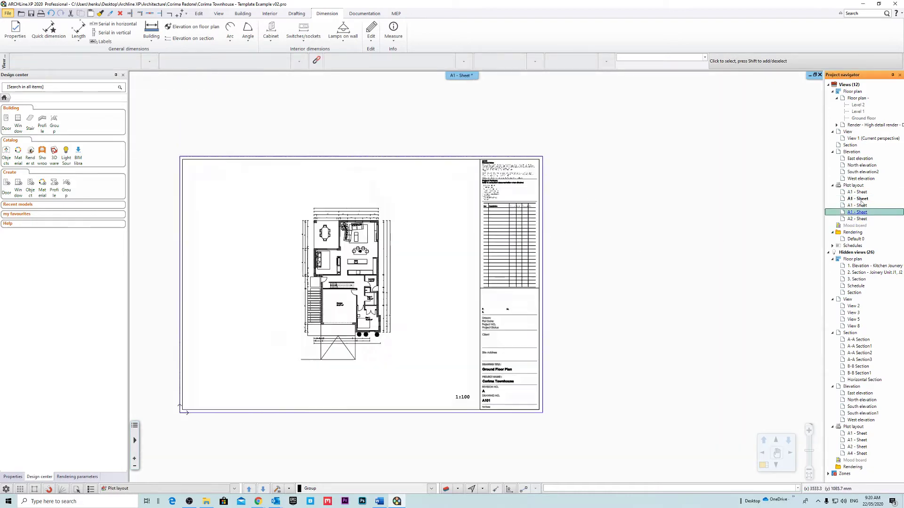
pyautogui.scroll(4, 424, 284)
pyautogui.scroll(-5, 438, 283)
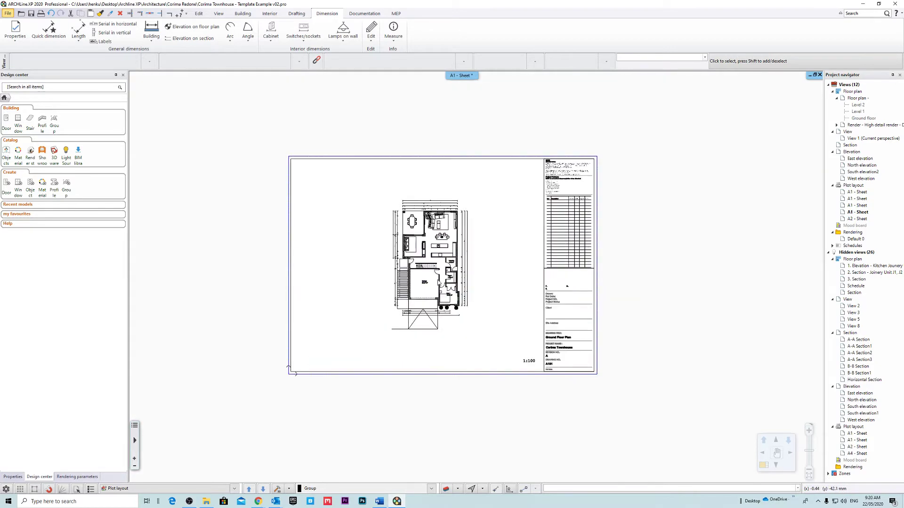
# Step: Examine the floor plan group, the 1:100 scale label and the title block on the Ground Floor Plan sheet
pyautogui.click(487, 239)
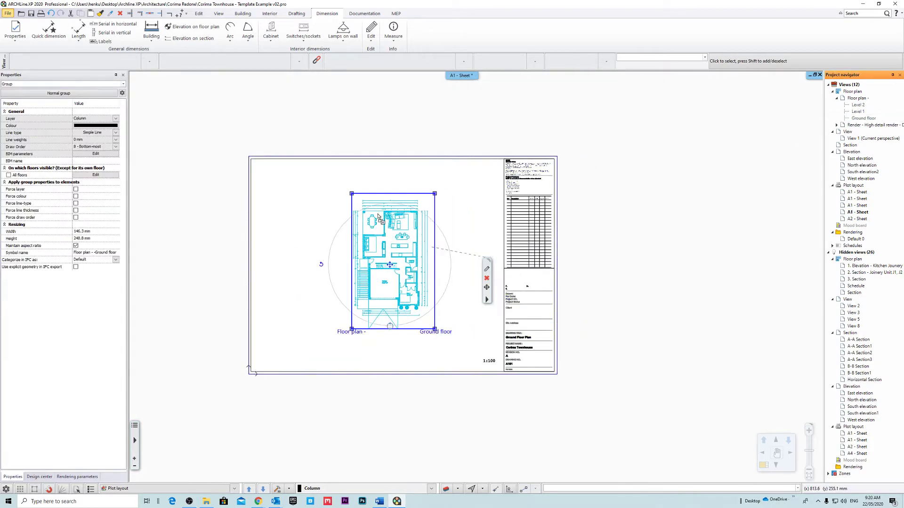
pyautogui.click(691, 278)
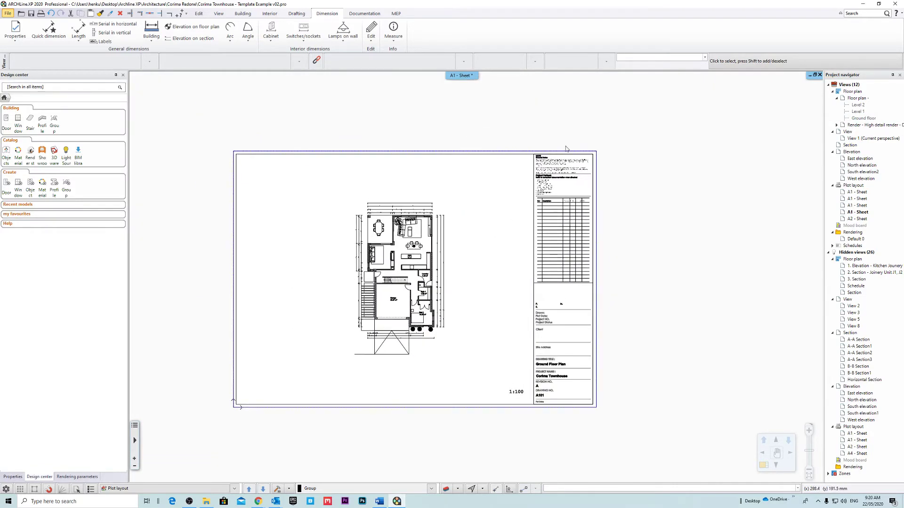
pyautogui.scroll(2, 474, 284)
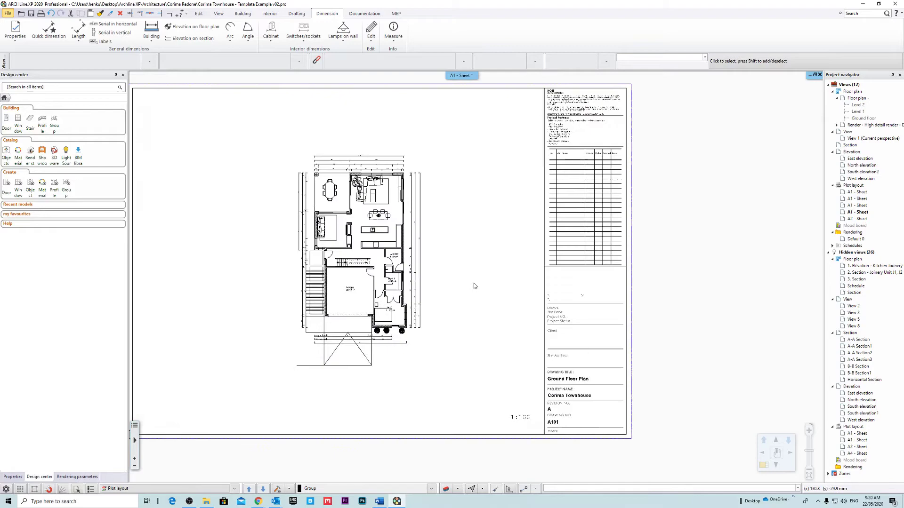
pyautogui.scroll(3, 459, 325)
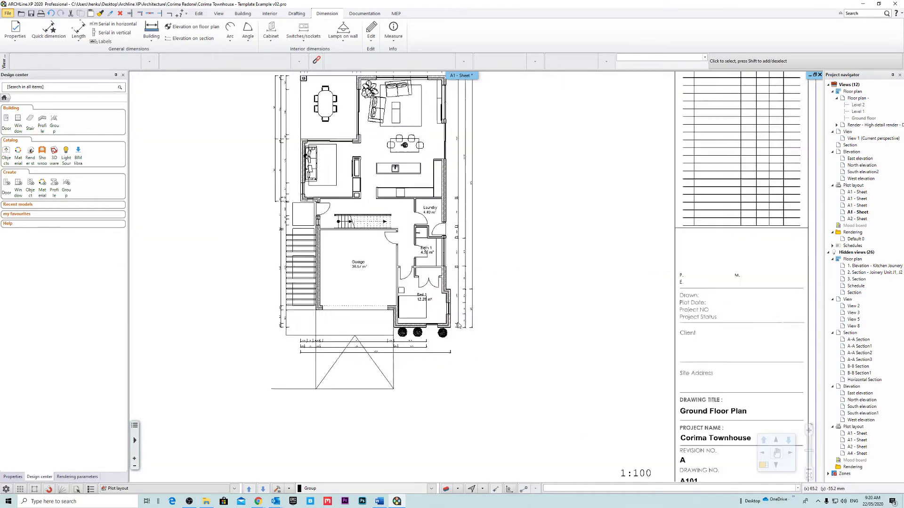
pyautogui.scroll(2, 430, 297)
pyautogui.scroll(-10, 429, 298)
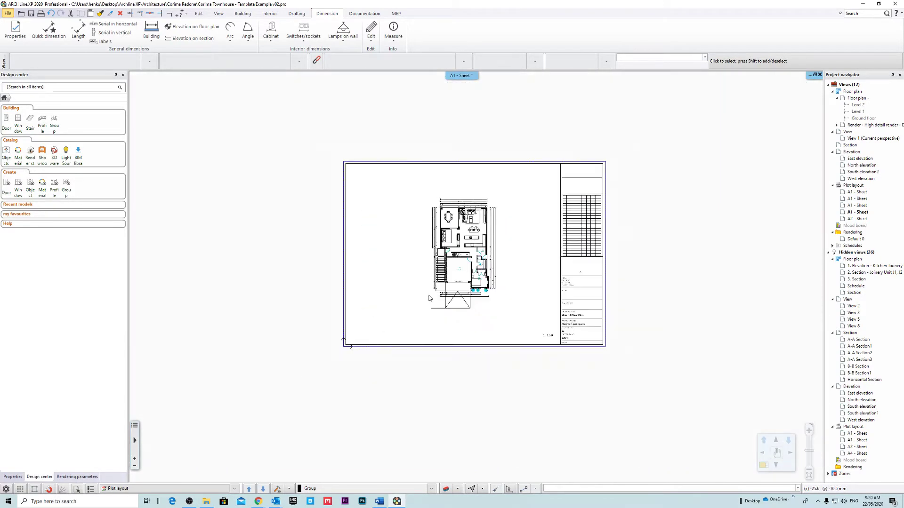
pyautogui.moveTo(532, 262); pyautogui.dragTo(542, 285, button='middle')
pyautogui.scroll(3, 494, 297)
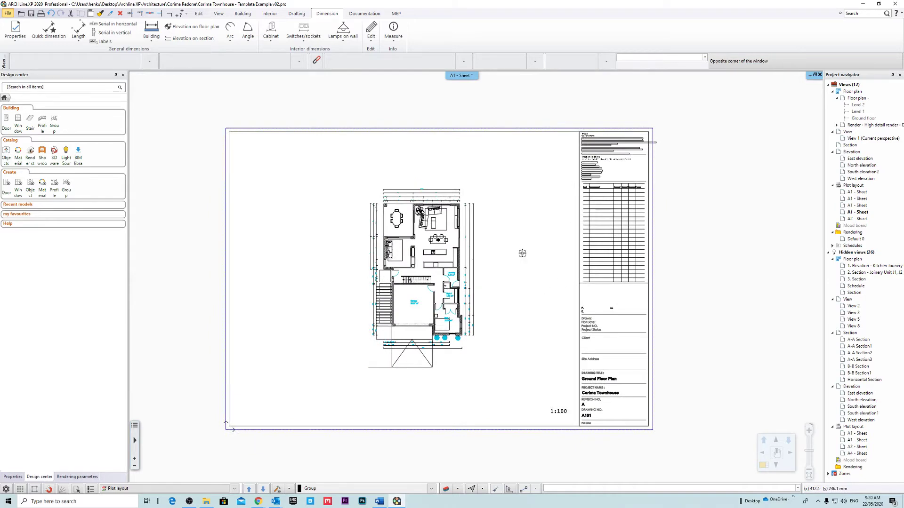
pyautogui.click(8, 15)
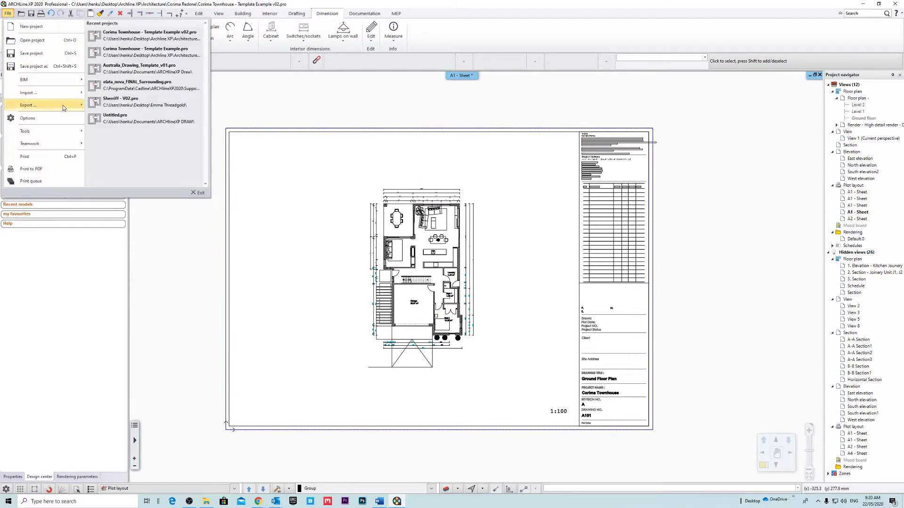
pyautogui.moveTo(63, 106)
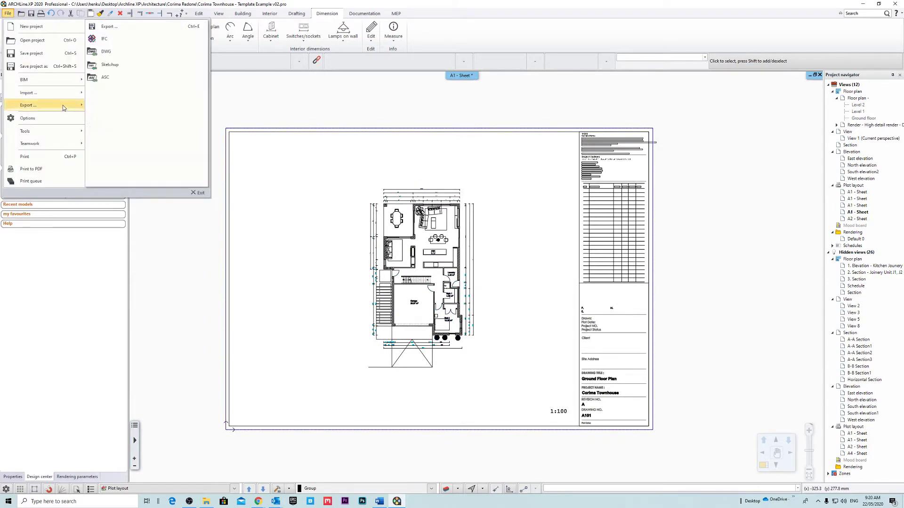
pyautogui.click(111, 53)
pyautogui.click(330, 106)
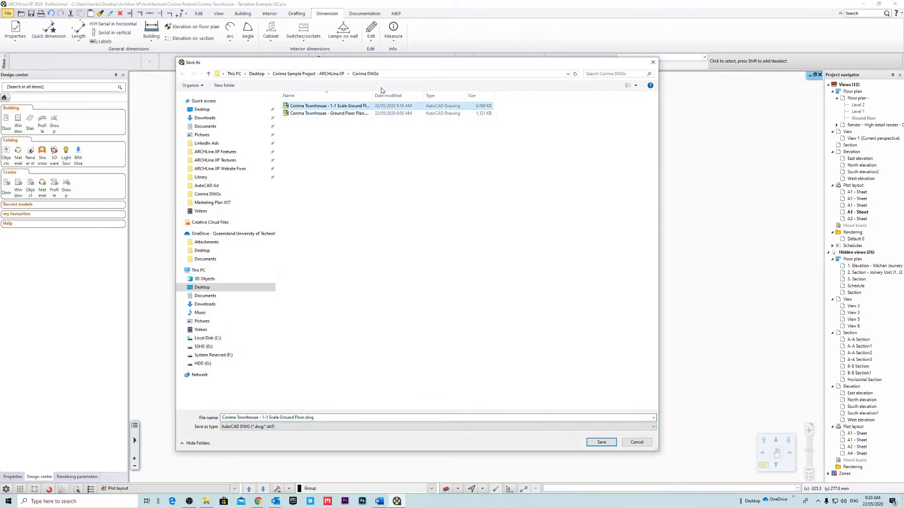
pyautogui.moveTo(373, 95); pyautogui.dragTo(498, 95)
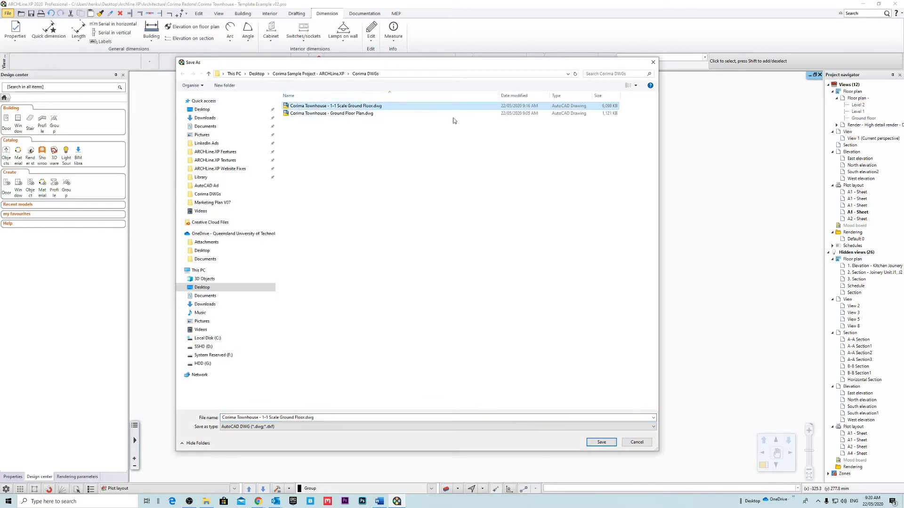
pyautogui.click(368, 114)
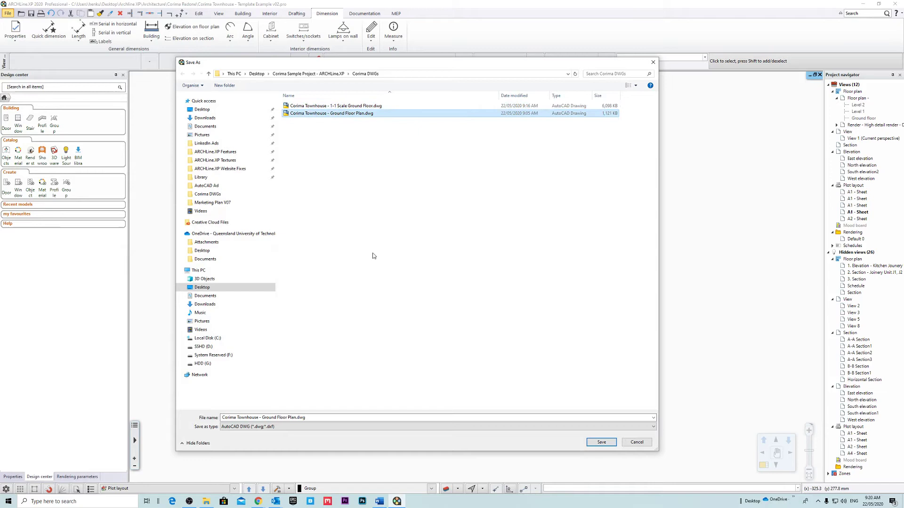
pyautogui.click(638, 443)
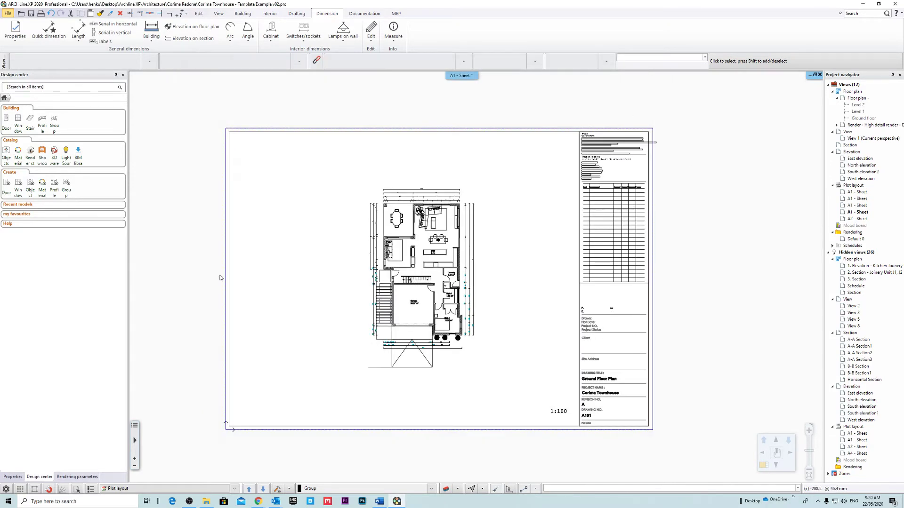
# Step: Return to the Ground floor plan view and frame the empty area beside the plan
pyautogui.scroll(-2, 468, 179)
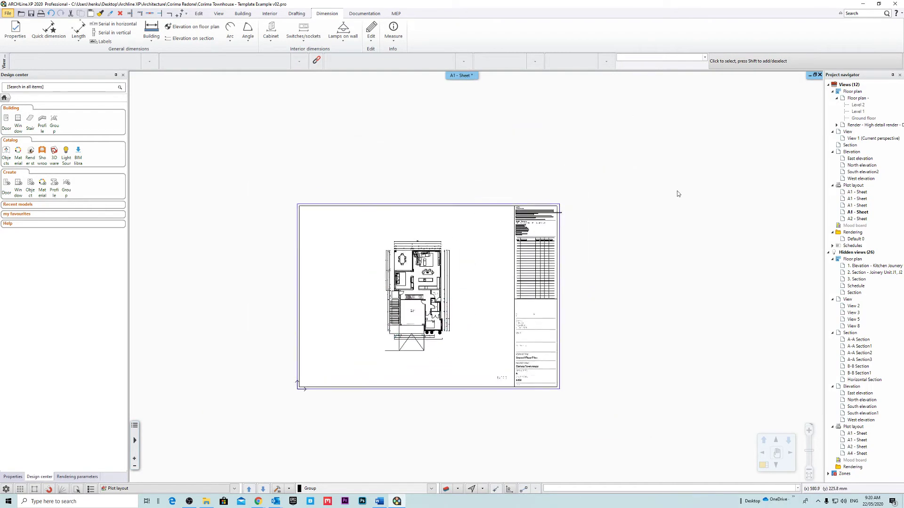
pyautogui.click(861, 118)
pyautogui.scroll(-2, 480, 306)
pyautogui.moveTo(463, 292); pyautogui.dragTo(355, 390, button='middle')
pyautogui.scroll(2, 294, 348)
pyautogui.scroll(2, 522, 245)
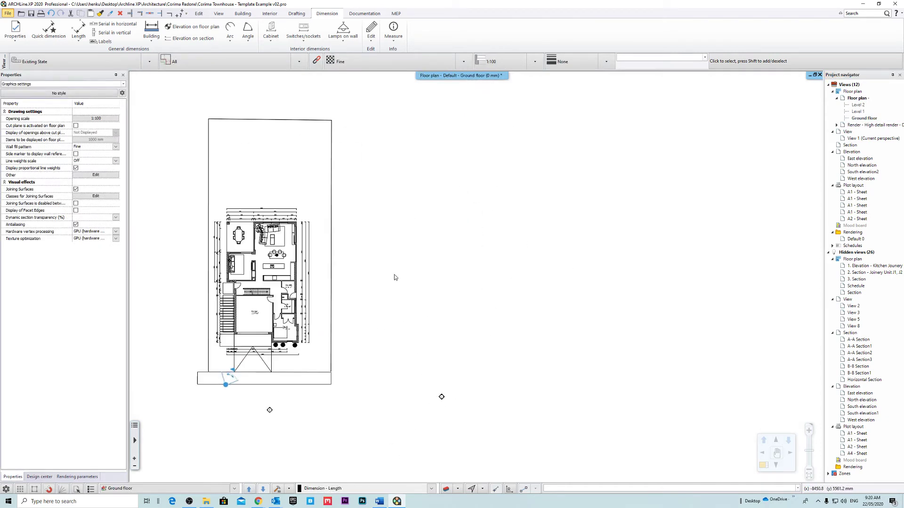
# Step: Locate Corima Townhouse - Ground Floor Plan.dwg in the Corima DWGs folder through File Explorer and bring it into the ARCHLine.XP floor plan
pyautogui.click(207, 502)
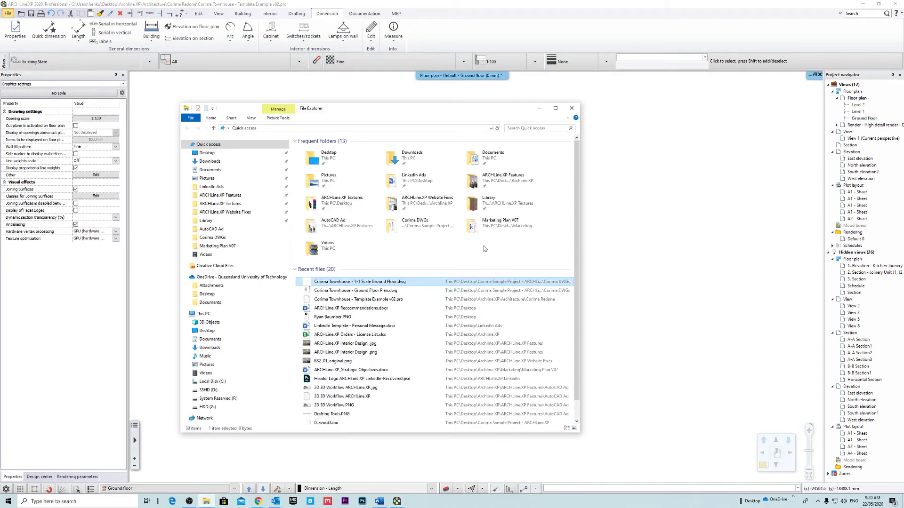
pyautogui.click(382, 291)
pyautogui.rightClick(382, 293)
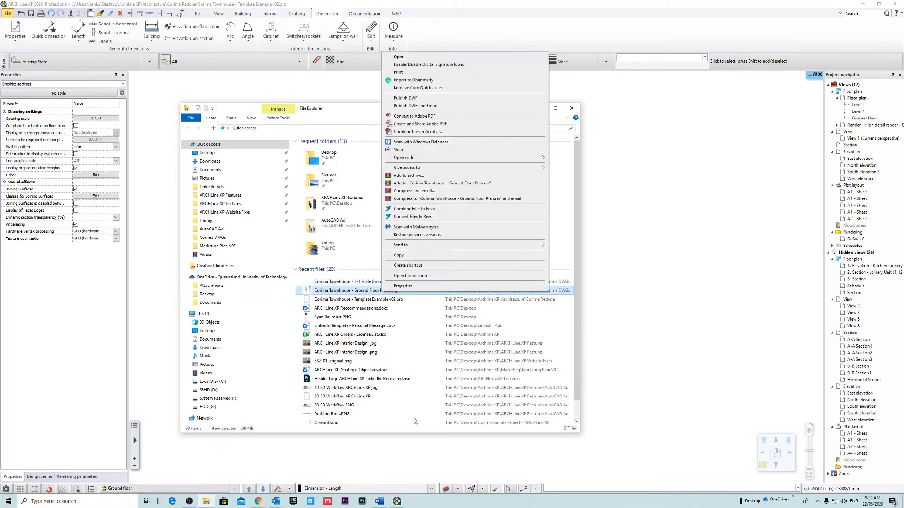
pyautogui.click(405, 277)
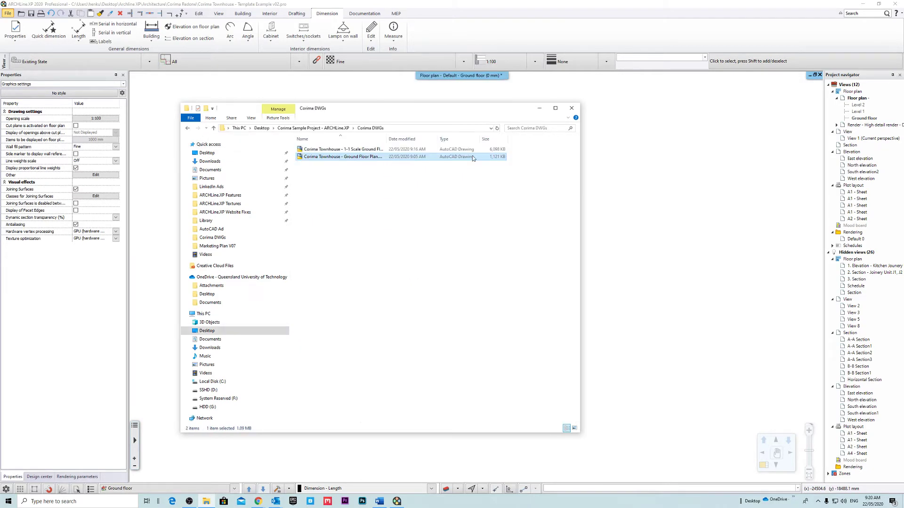
pyautogui.moveTo(342, 156); pyautogui.dragTo(739, 164)
pyautogui.click(537, 108)
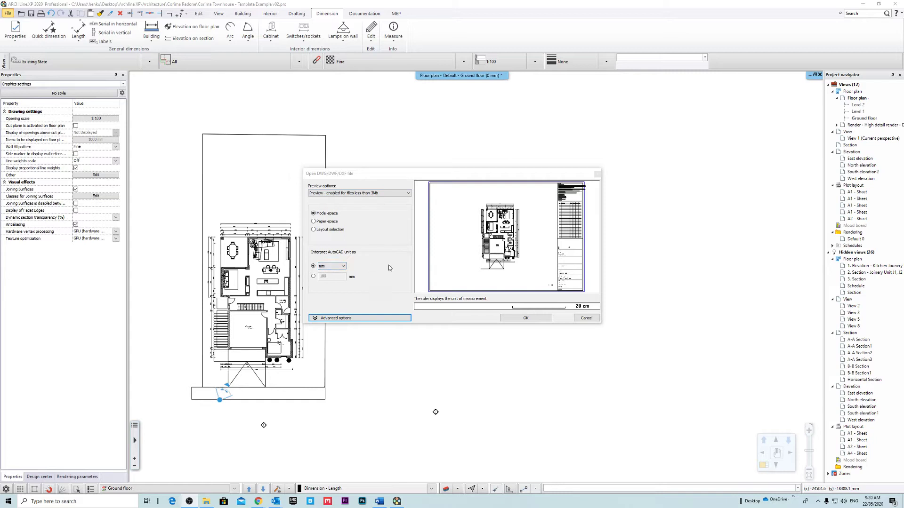
# Step: Examine the DWG import preview, checking the sheet's plan, title block and scale label
pyautogui.scroll(5, 532, 244)
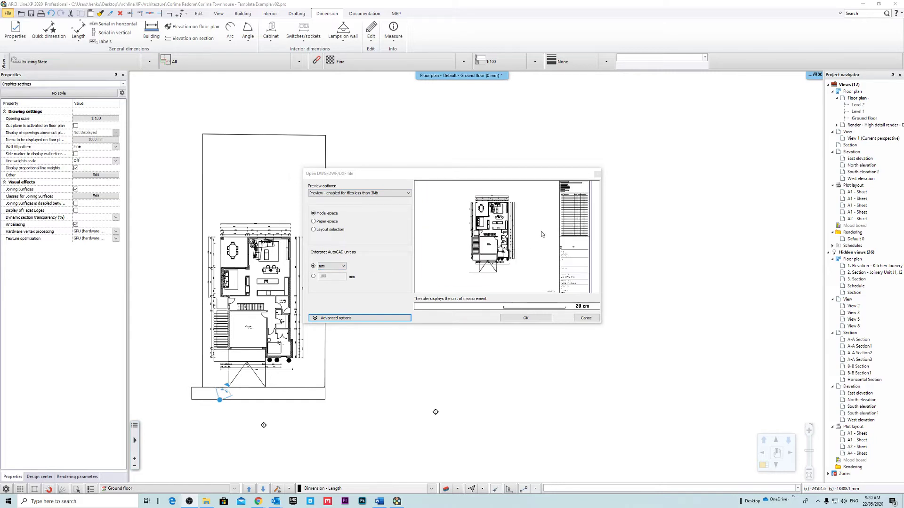
pyautogui.scroll(3, 479, 222)
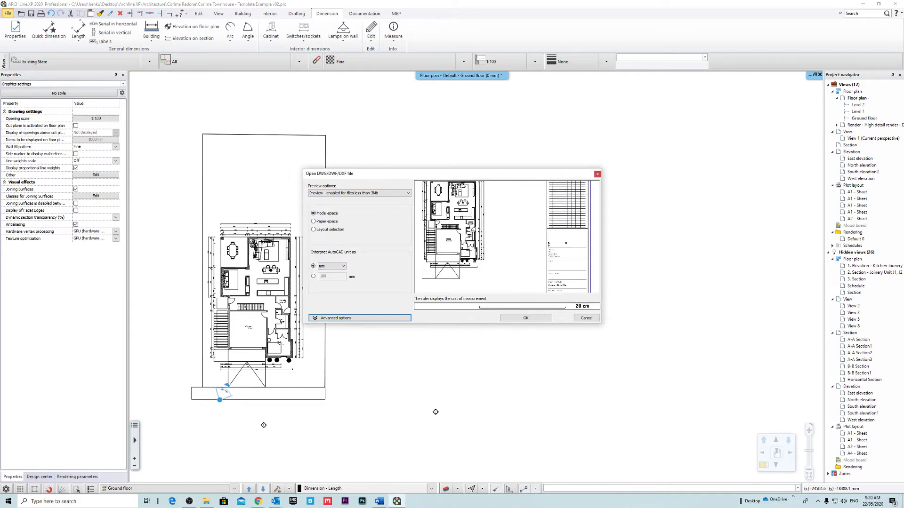
pyautogui.scroll(-2, 490, 229)
pyautogui.scroll(5, 513, 250)
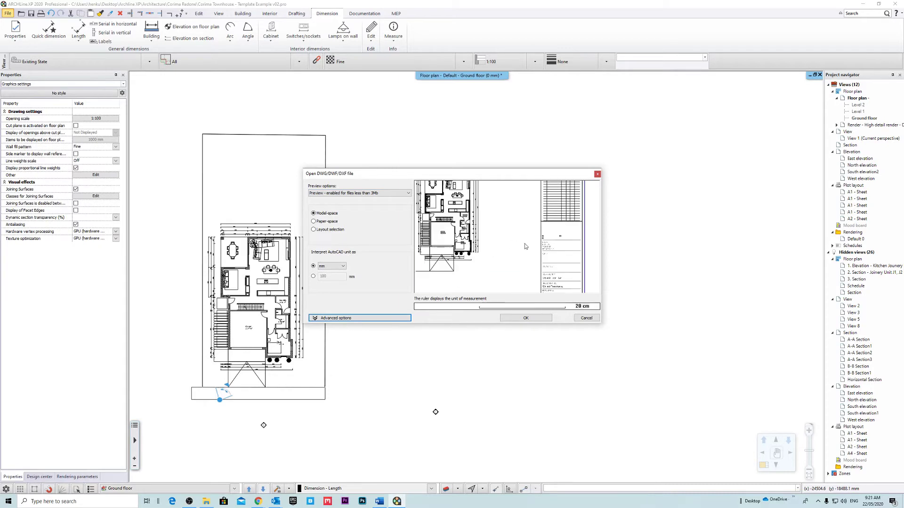
pyautogui.moveTo(526, 264); pyautogui.dragTo(573, 195, button='middle')
pyautogui.scroll(1, 520, 230)
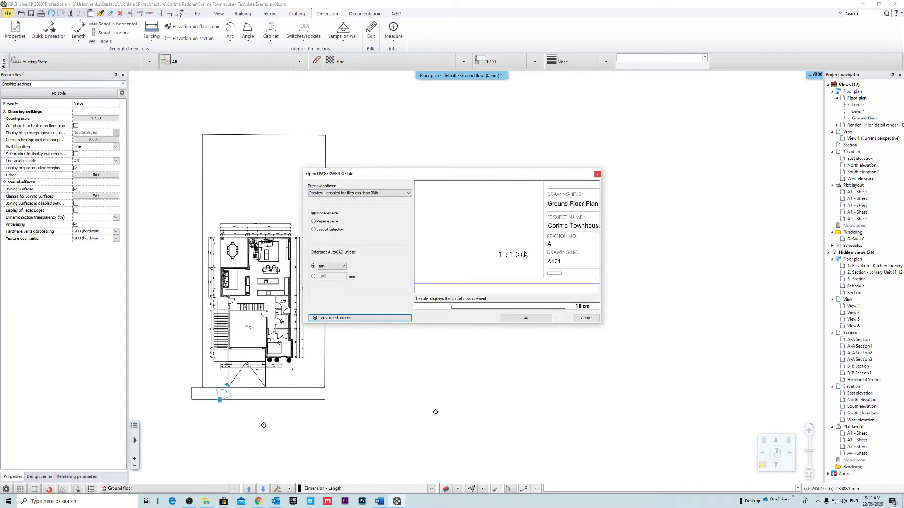
pyautogui.scroll(-3, 526, 255)
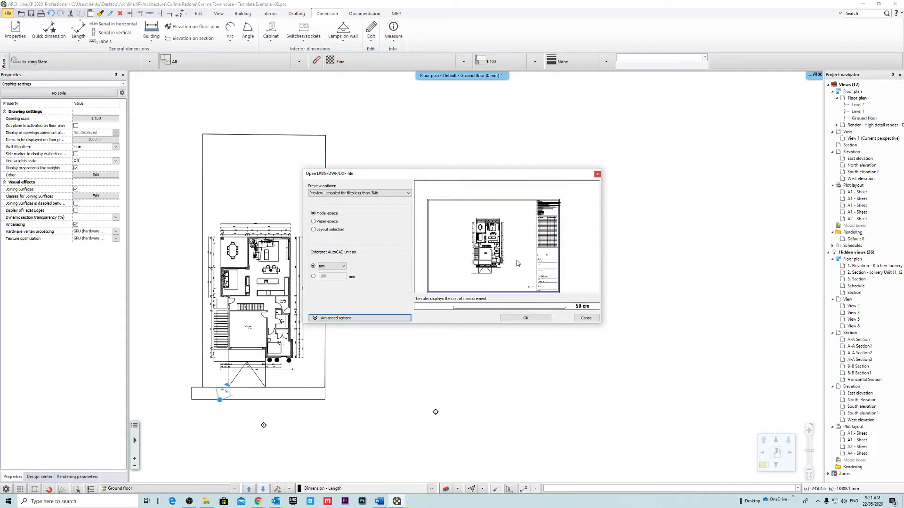
pyautogui.moveTo(517, 263); pyautogui.dragTo(510, 217, button='middle')
pyautogui.scroll(5, 530, 234)
pyautogui.moveTo(426, 221); pyautogui.dragTo(505, 235, button='middle')
pyautogui.scroll(-3, 504, 235)
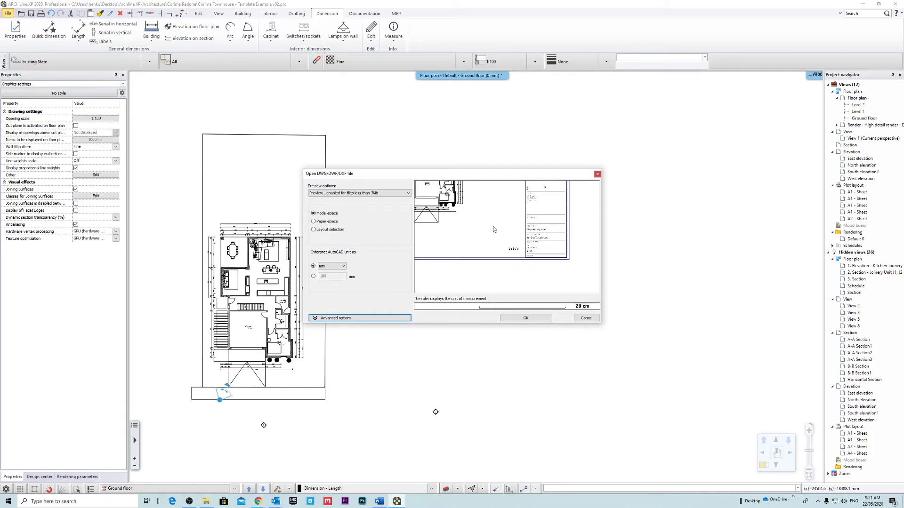
pyautogui.scroll(-3, 495, 230)
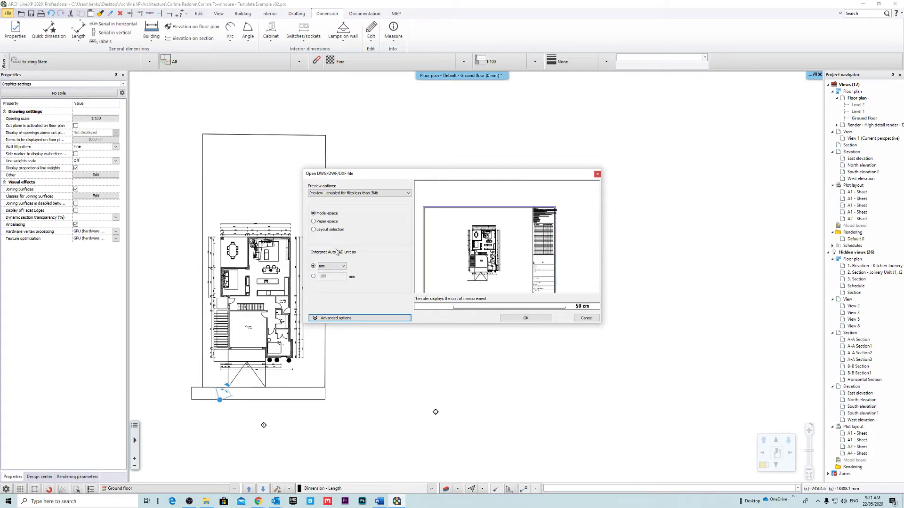
# Step: Interpret the AutoCAD unit as 100 mm, show the advanced import options and accept the import settings
pyautogui.click(314, 276)
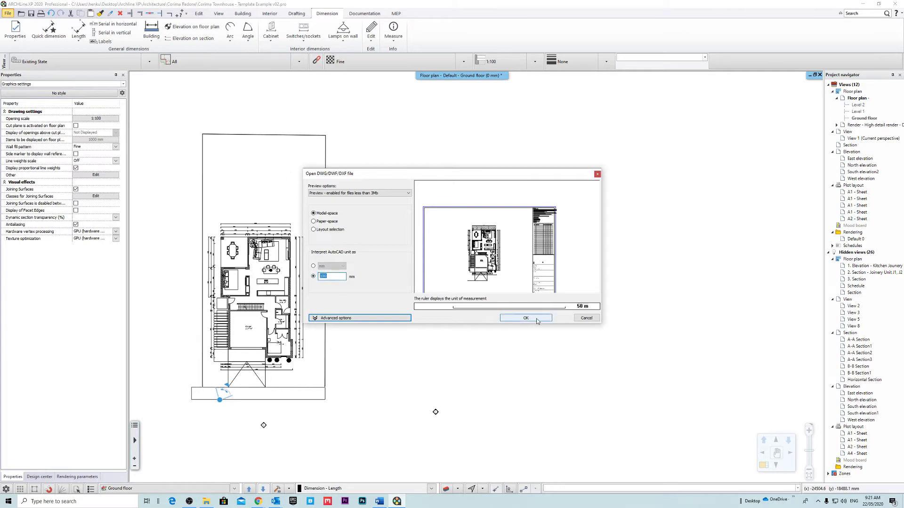
pyautogui.click(335, 318)
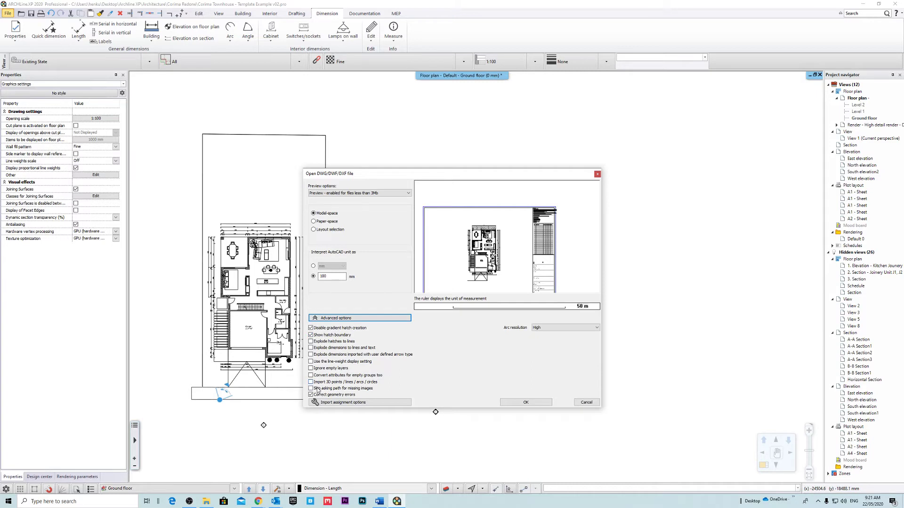
pyautogui.click(525, 403)
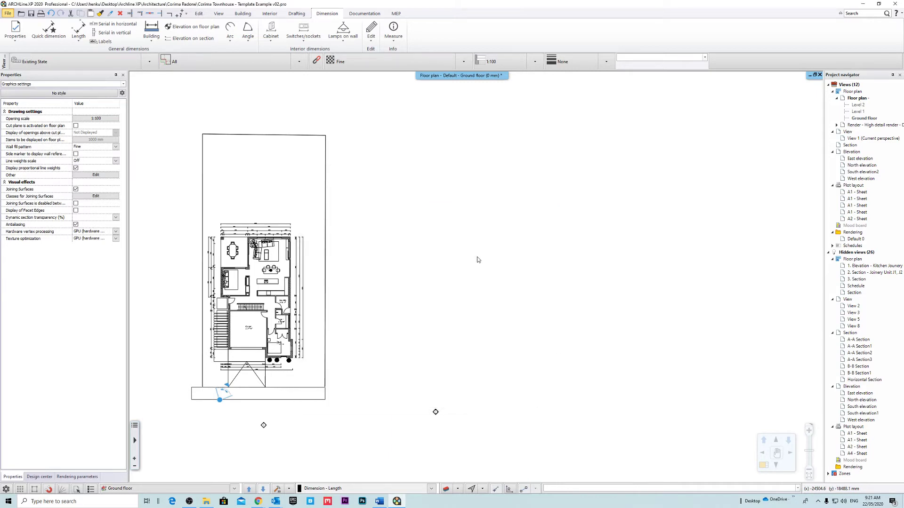
# Step: Place the imported Ground Floor Plan sheet in the empty space beside the original ground floor plan
pyautogui.click(488, 266)
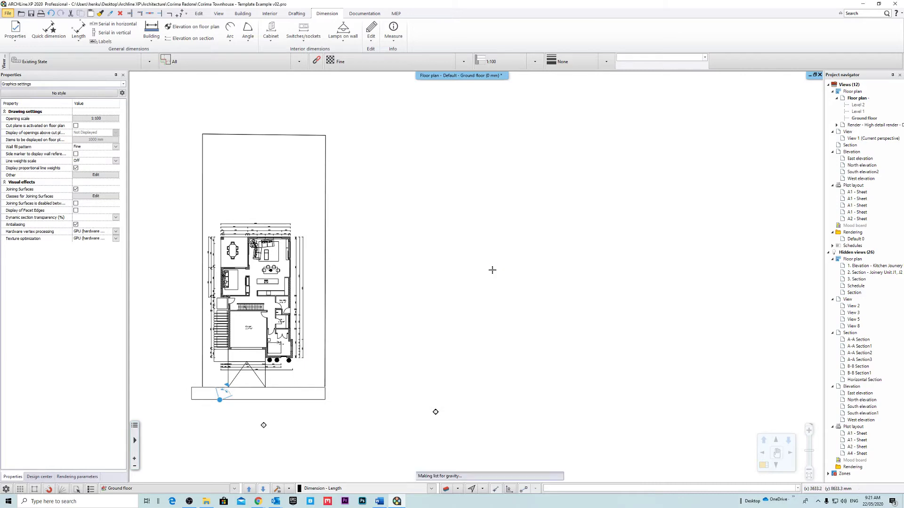
pyautogui.scroll(-5, 481, 280)
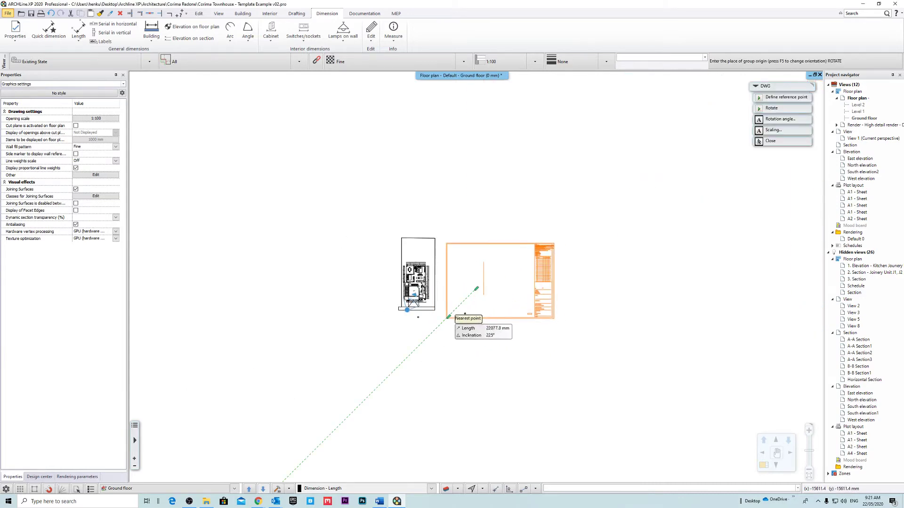
pyautogui.click(447, 318)
pyautogui.scroll(5, 513, 280)
pyautogui.scroll(-4, 518, 266)
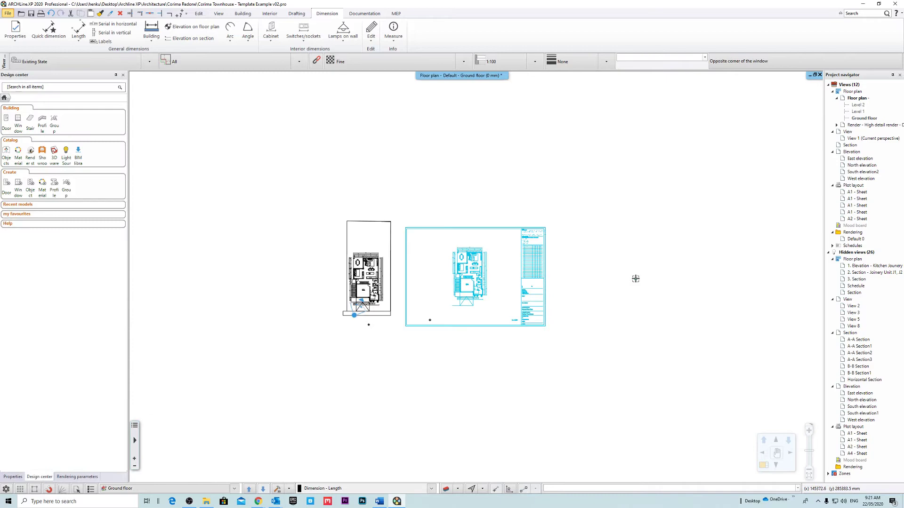
# Step: Examine the imported Ground Floor Plan sheet beside the original plan, comparing their overall size and checking the drawing detail
pyautogui.scroll(3, 436, 304)
pyautogui.scroll(-4, 476, 278)
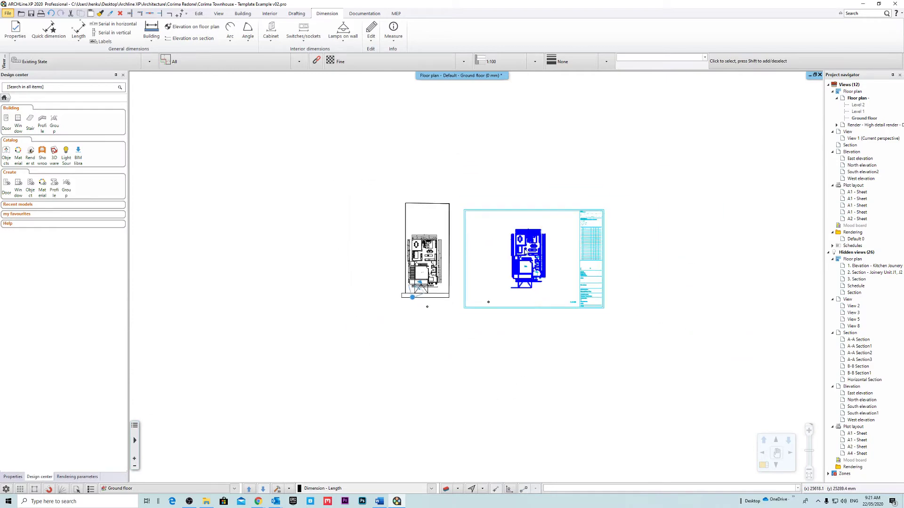
pyautogui.click(532, 266)
pyautogui.press('Escape')
pyautogui.scroll(5, 569, 255)
pyautogui.scroll(2, 500, 294)
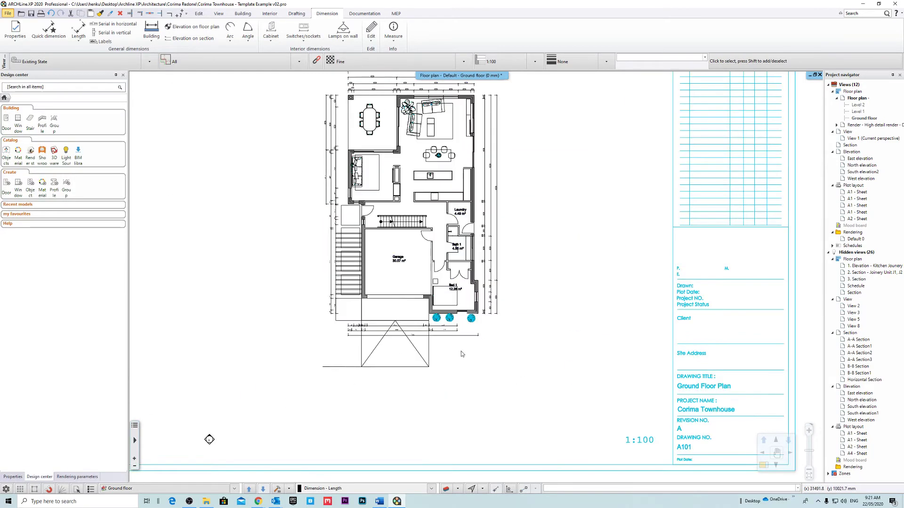
pyautogui.scroll(-4, 462, 351)
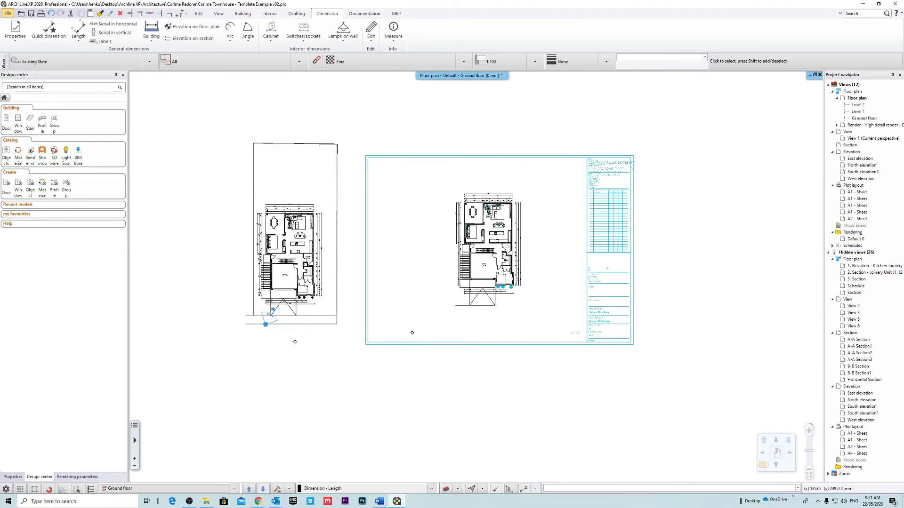
pyautogui.scroll(2, 464, 309)
pyautogui.scroll(3, 441, 272)
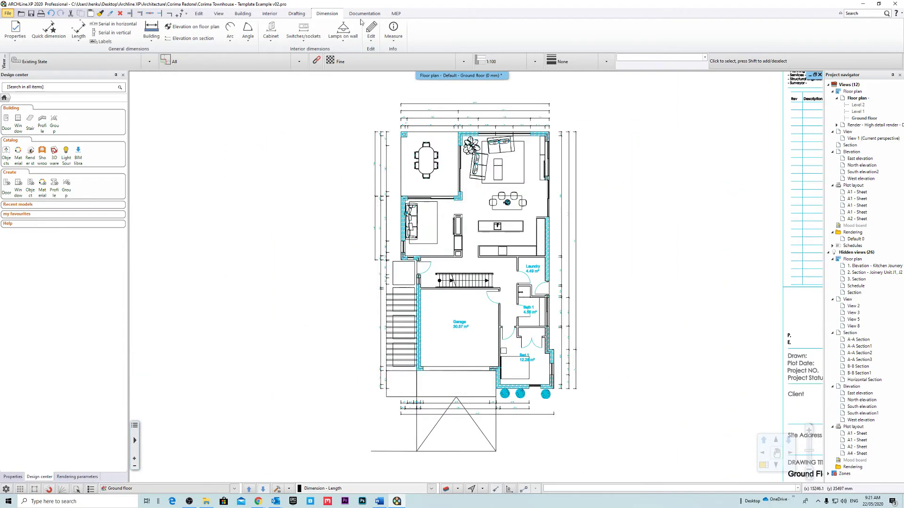
# Step: Measure the distance between the end ticks of the 1959 dimension beside the Laundry on the imported plan
pyautogui.click(393, 32)
pyautogui.click(416, 52)
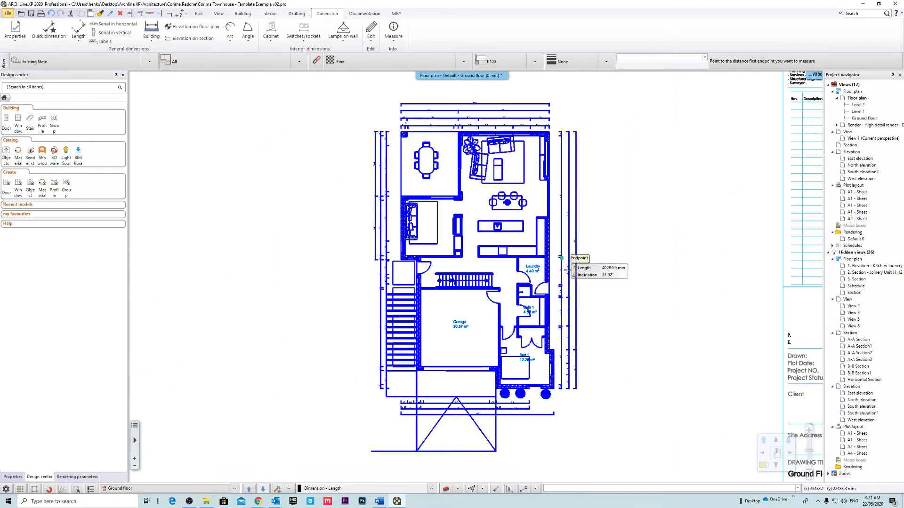
pyautogui.scroll(3, 543, 257)
pyautogui.scroll(-2, 545, 257)
pyautogui.scroll(3, 545, 256)
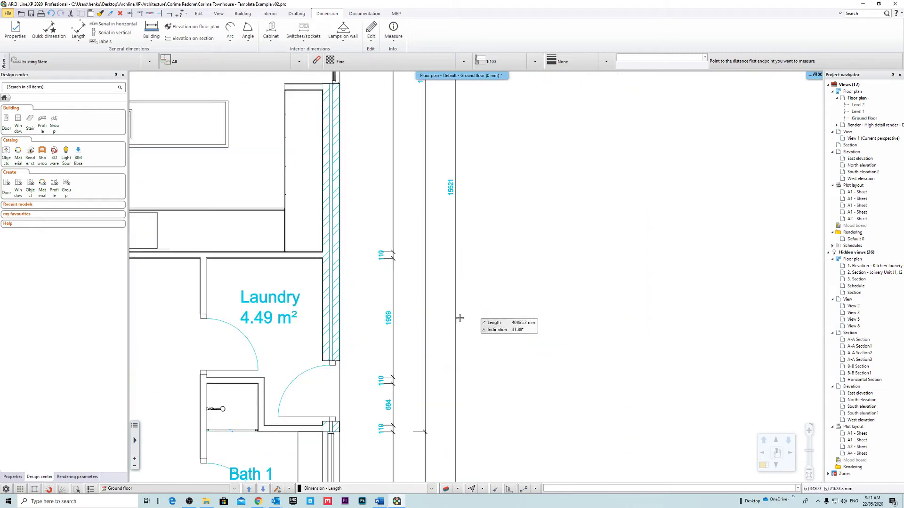
pyautogui.scroll(1, 418, 258)
pyautogui.click(403, 231)
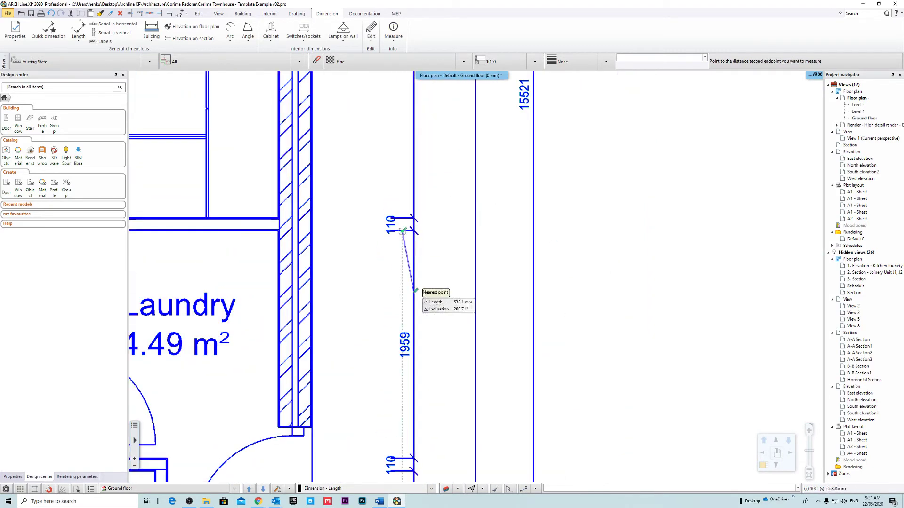
pyautogui.moveTo(426, 409); pyautogui.dragTo(433, 296, button='middle')
pyautogui.click(409, 346)
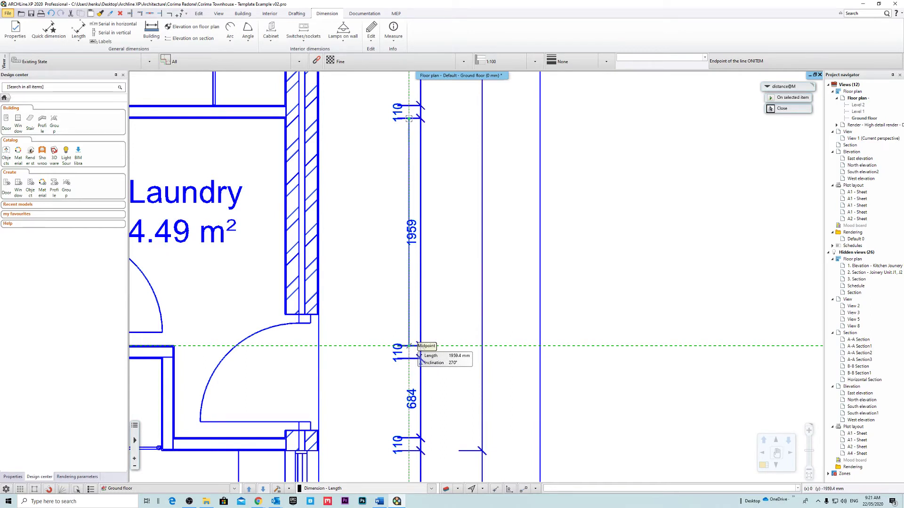
pyautogui.moveTo(409, 347); pyautogui.dragTo(431, 329, button='middle')
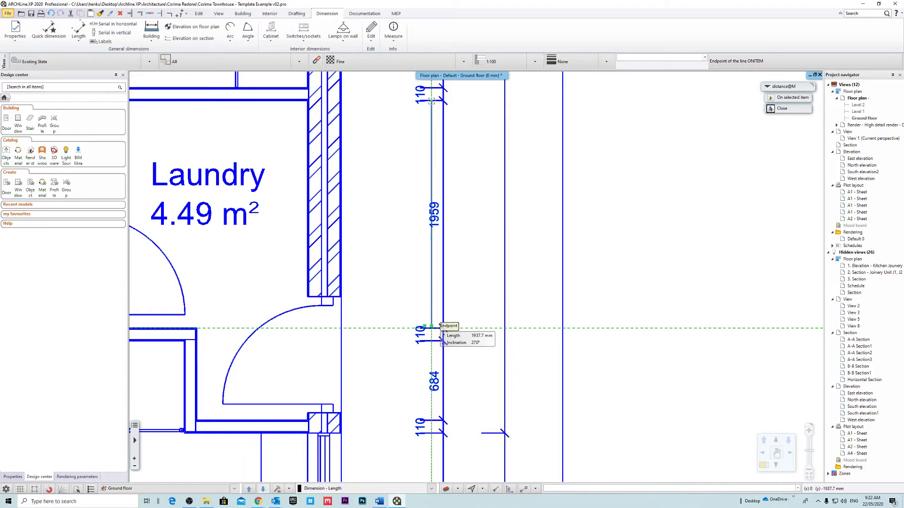
pyautogui.scroll(-4, 471, 360)
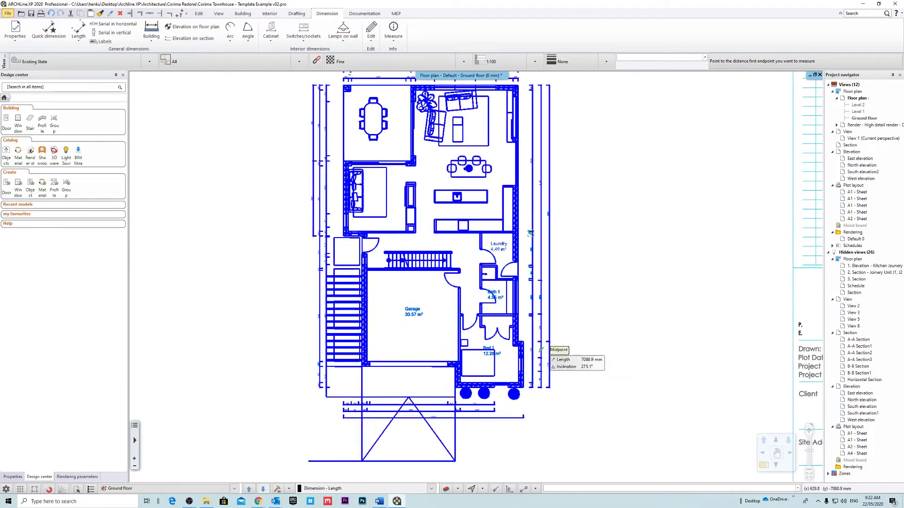
# Step: Measure the length of the 2070 dimension below the Bed 1 shrubs on the imported plan, then end measuring
pyautogui.scroll(5, 589, 363)
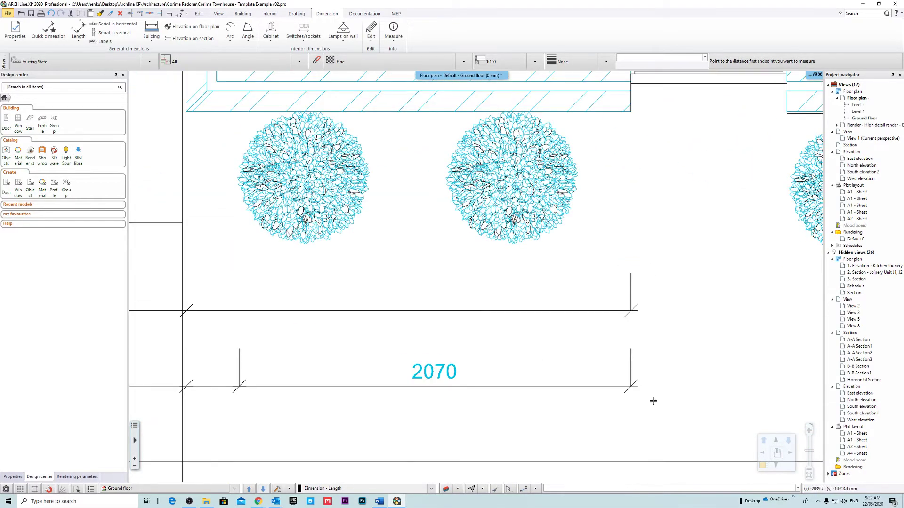
pyautogui.click(240, 348)
pyautogui.click(631, 349)
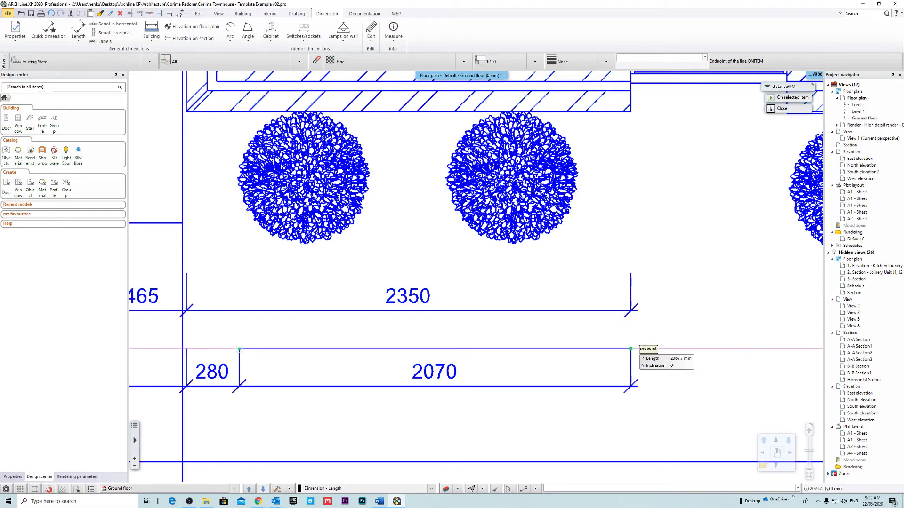
pyautogui.press('Escape')
pyautogui.scroll(-5, 541, 337)
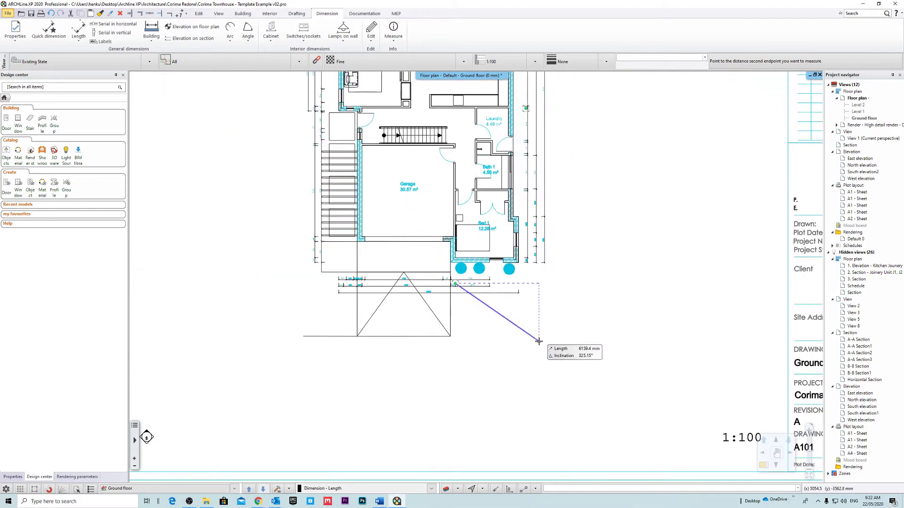
pyautogui.press('Escape')
pyautogui.scroll(-6, 483, 313)
pyautogui.press('Escape')
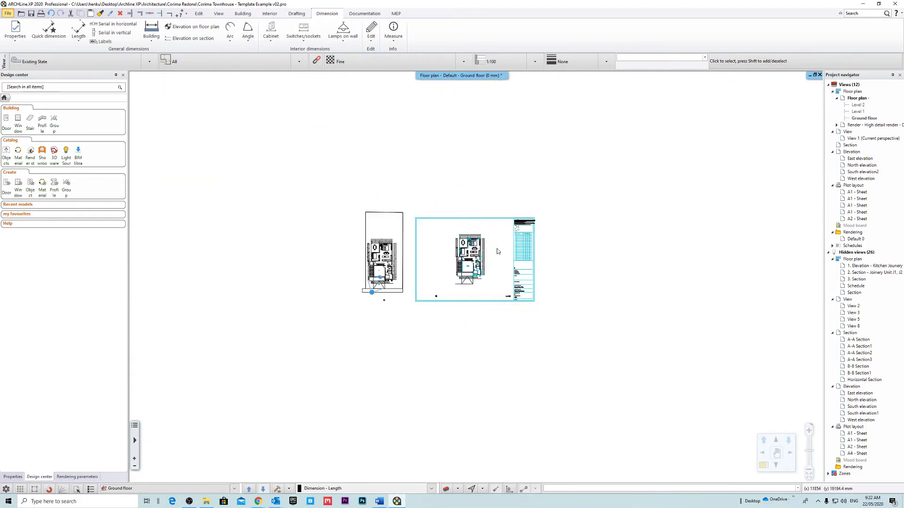
# Step: Save the project and delete the 1:100 scale label beside the title block on the imported sheet
pyautogui.moveTo(499, 245); pyautogui.dragTo(476, 294, button='middle')
pyautogui.scroll(4, 476, 297)
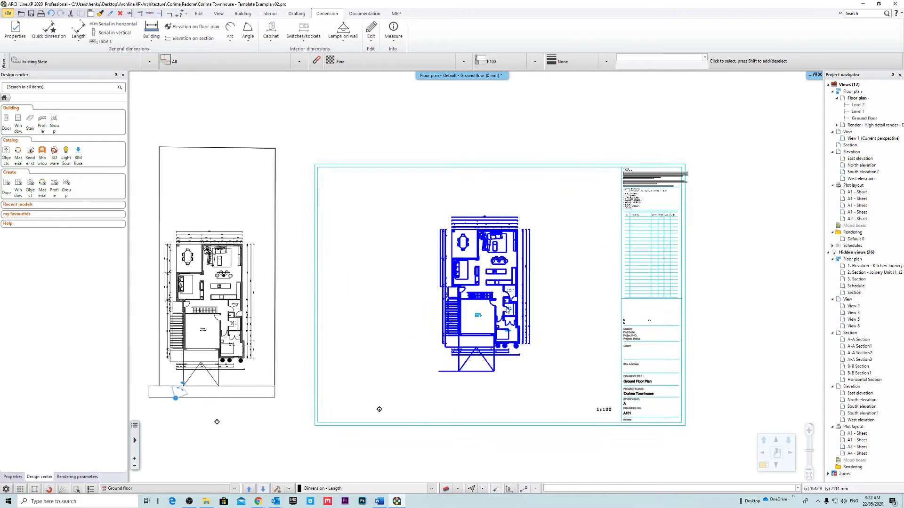
pyautogui.scroll(3, 504, 297)
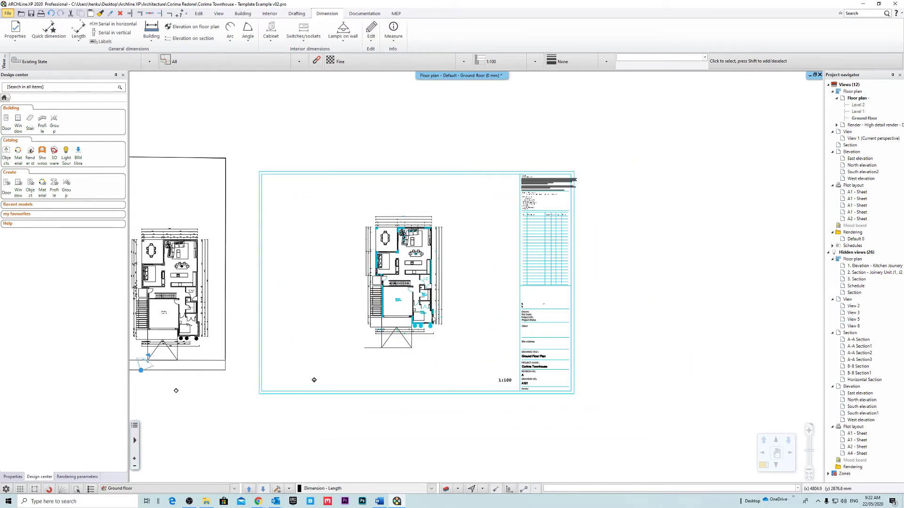
pyautogui.scroll(-1, 396, 316)
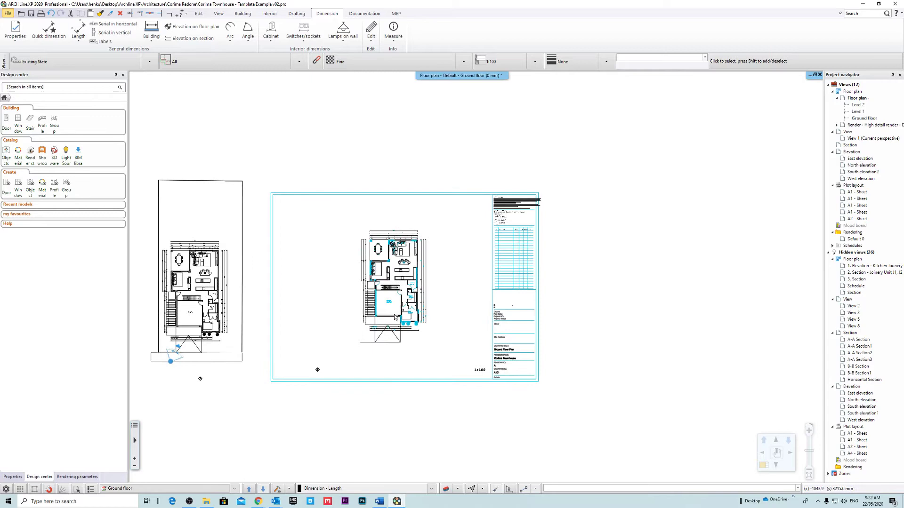
pyautogui.click(477, 370)
pyautogui.scroll(3, 480, 364)
pyautogui.hotkey('ctrl', 's')
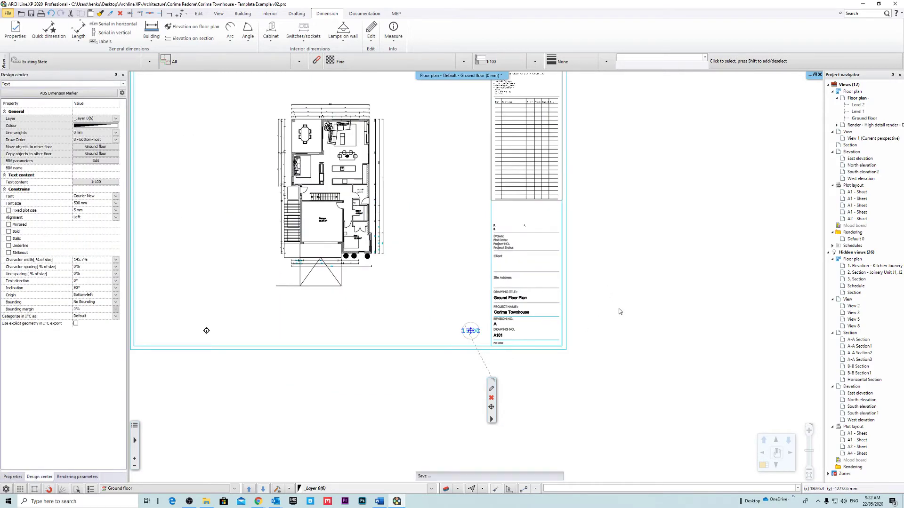
pyautogui.press('Delete')
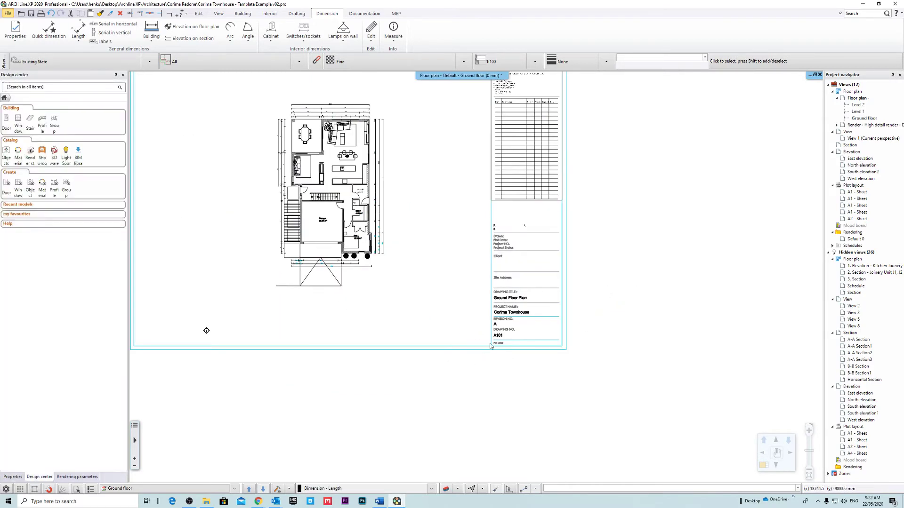
# Step: Inspect the imported sheet's plan, title block and border area next to the original ground floor plan
pyautogui.scroll(-7, 491, 347)
pyautogui.scroll(6, 434, 250)
pyautogui.scroll(2, 500, 324)
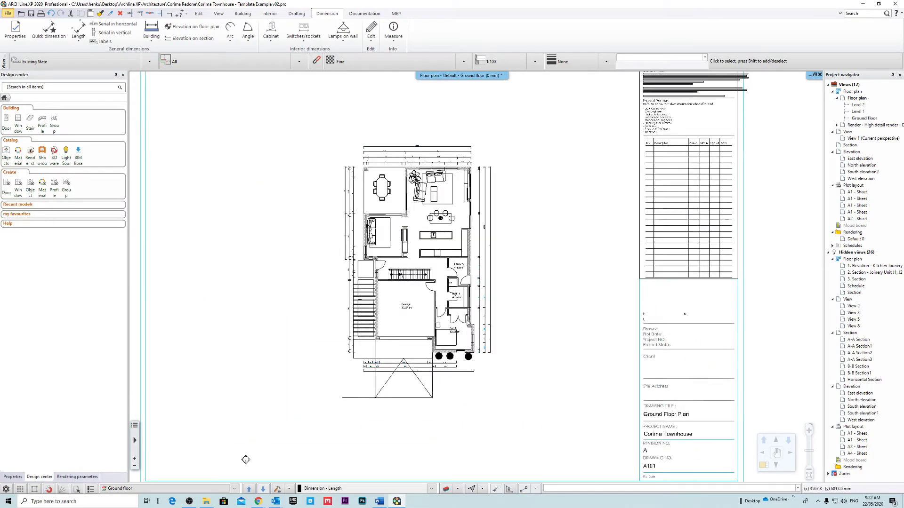
pyautogui.scroll(-5, 495, 320)
pyautogui.scroll(5, 489, 317)
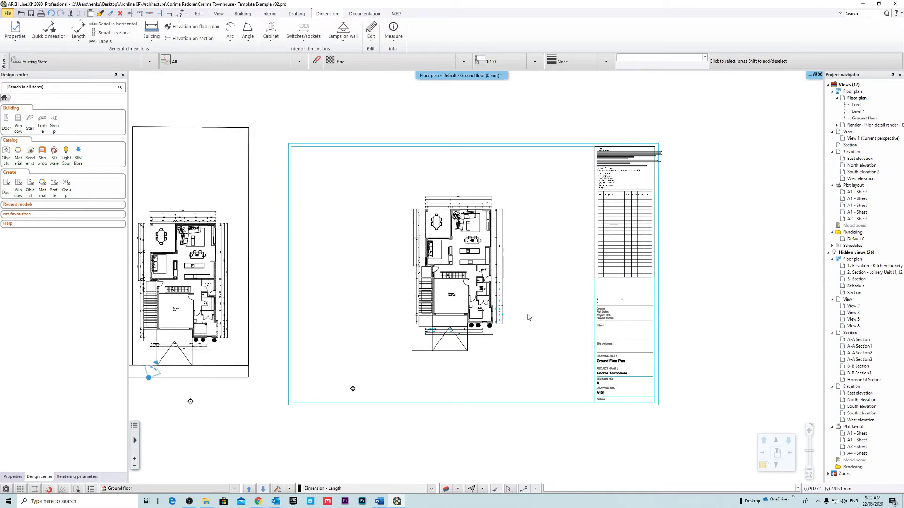
pyautogui.scroll(-4, 529, 318)
pyautogui.scroll(2, 553, 295)
pyautogui.moveTo(661, 170); pyautogui.dragTo(671, 195, button='middle')
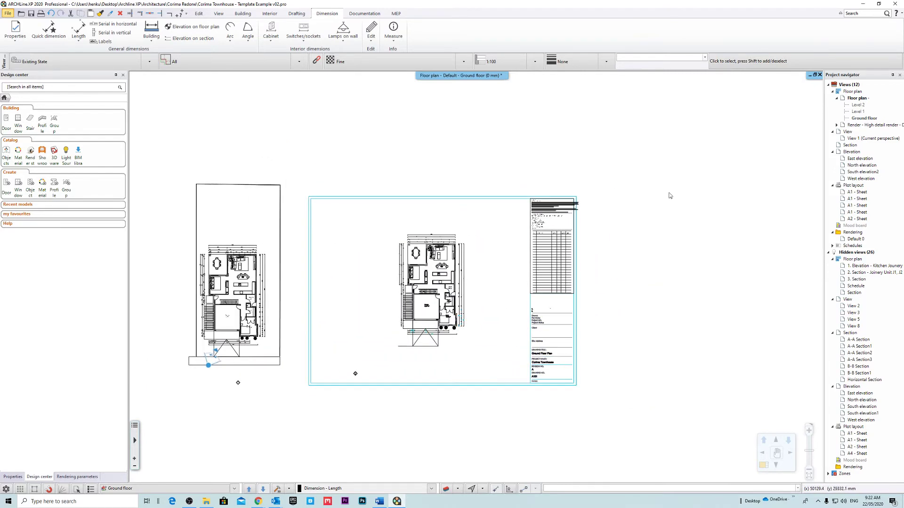
pyautogui.moveTo(671, 141); pyautogui.dragTo(607, 280)
pyautogui.scroll(5, 351, 398)
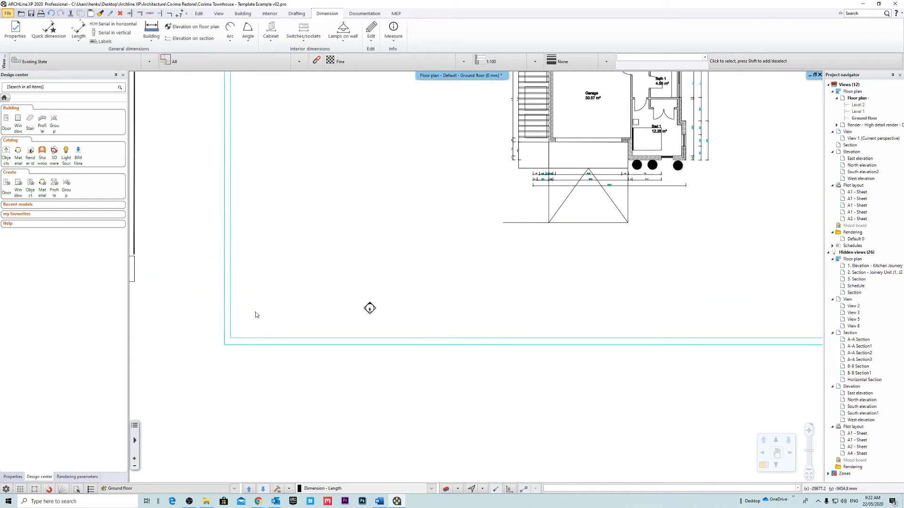
pyautogui.click(250, 328)
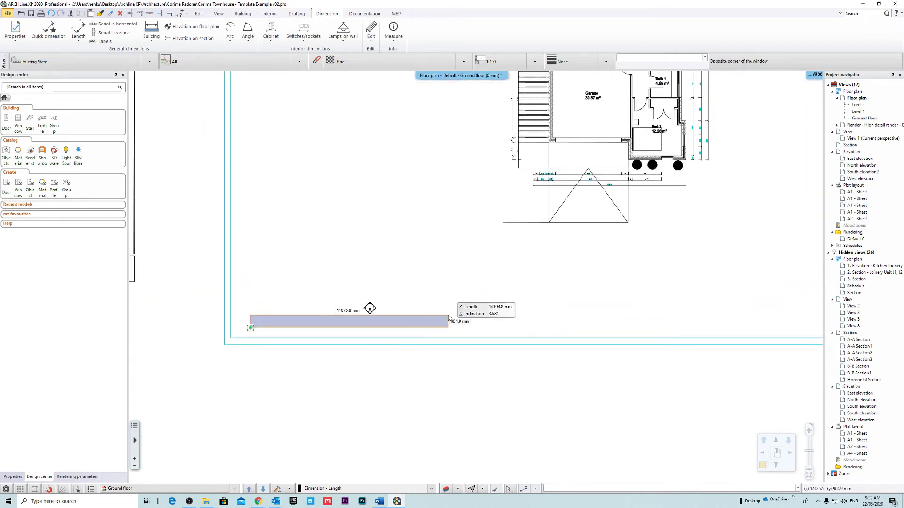
pyautogui.moveTo(438, 311); pyautogui.dragTo(205, 381, button='middle')
pyautogui.scroll(-3, 478, 278)
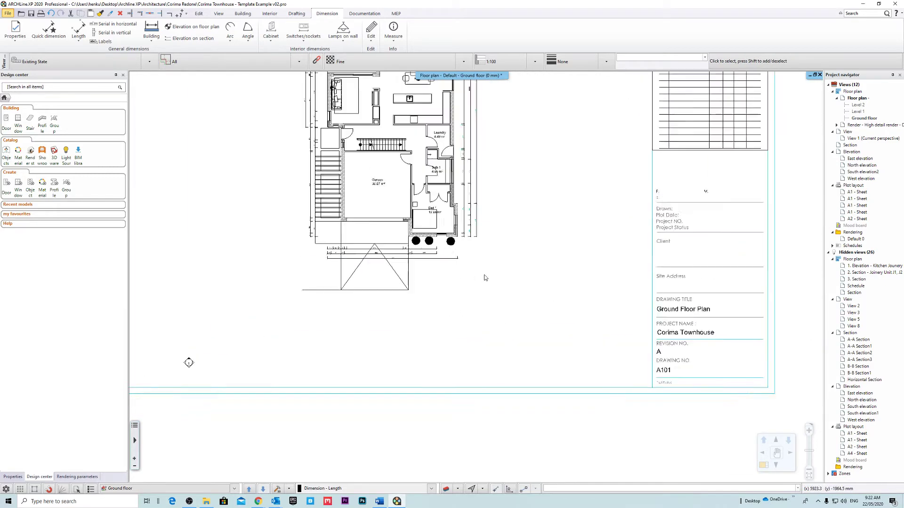
pyautogui.press('Escape')
# Step: Examine the dimension strings below the garage and Bed 1 on the imported plan
pyautogui.scroll(5, 386, 244)
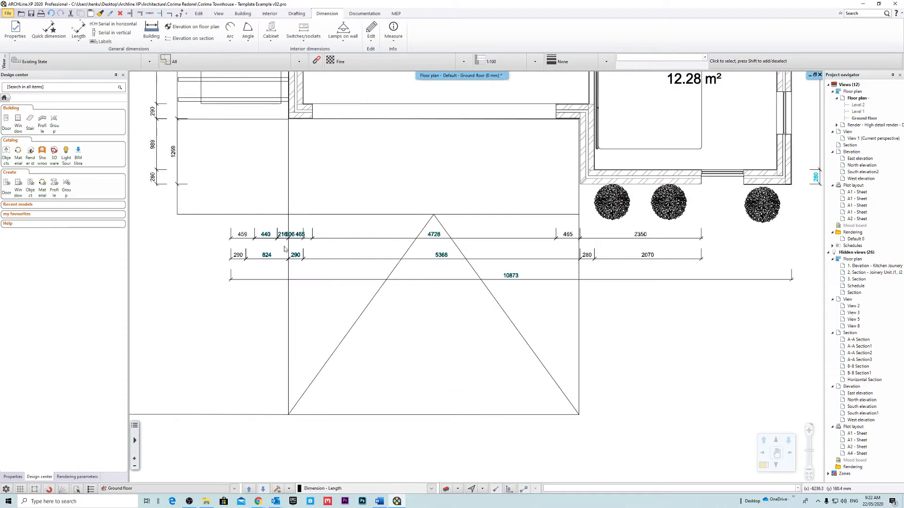
pyautogui.scroll(-4, 545, 265)
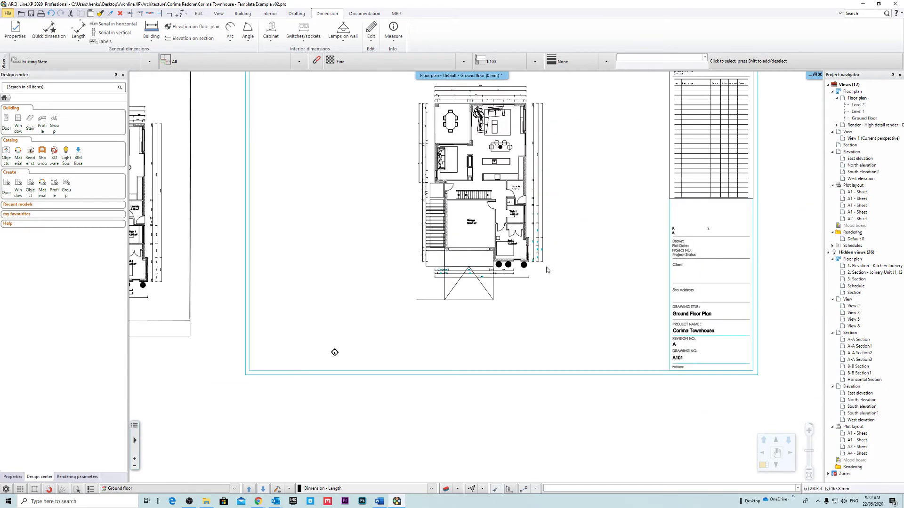
pyautogui.scroll(5, 548, 269)
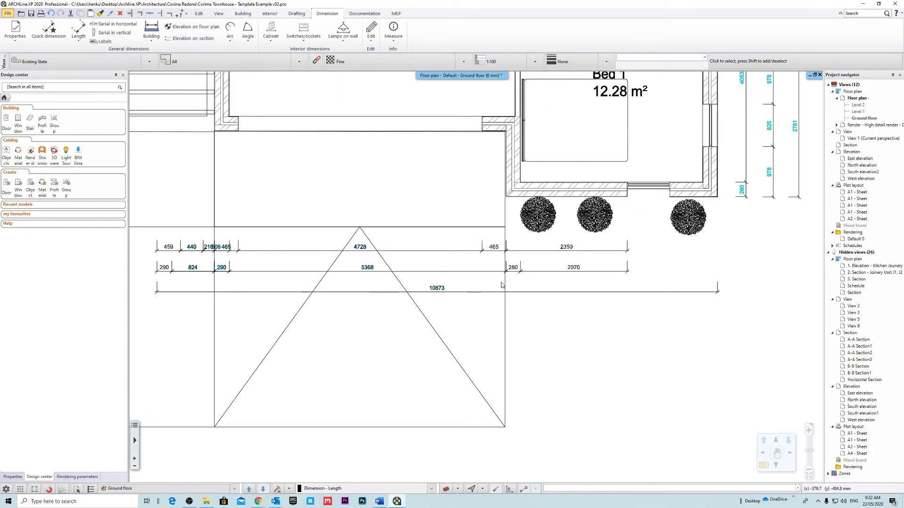
pyautogui.scroll(-5, 502, 285)
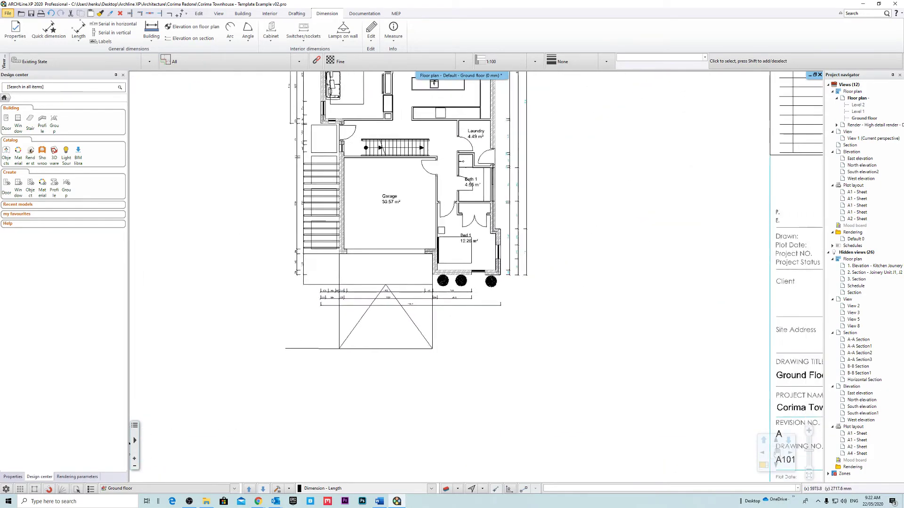
pyautogui.scroll(4, 447, 299)
pyautogui.scroll(2, 491, 262)
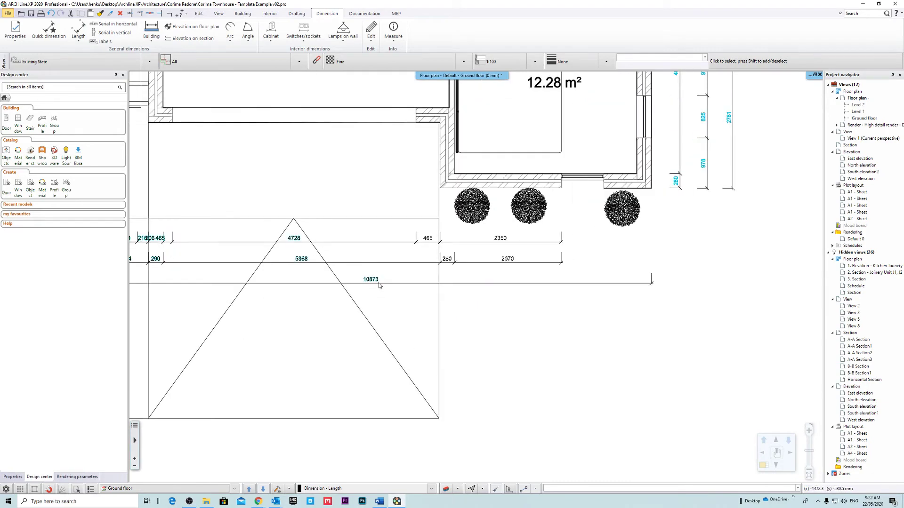
pyautogui.hotkey('ctrl', 'a')
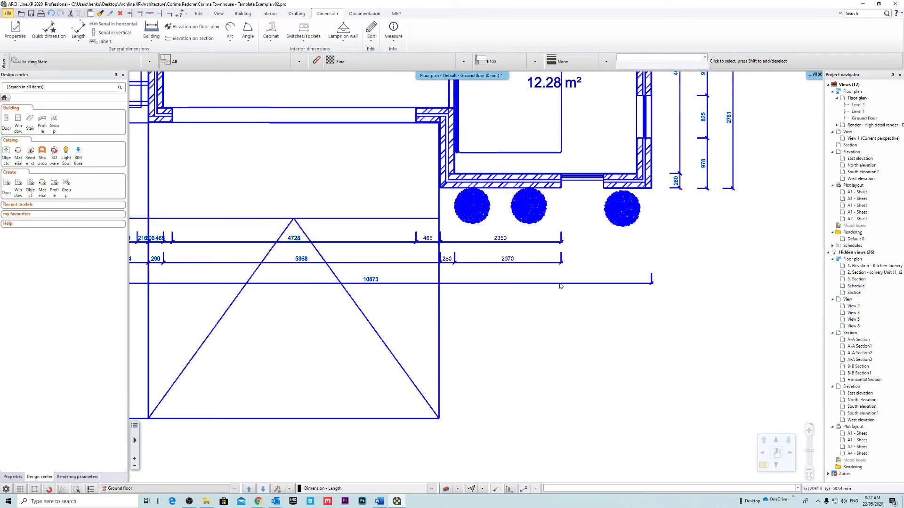
pyautogui.press('Escape')
pyautogui.scroll(-2, 560, 286)
pyautogui.scroll(4, 474, 280)
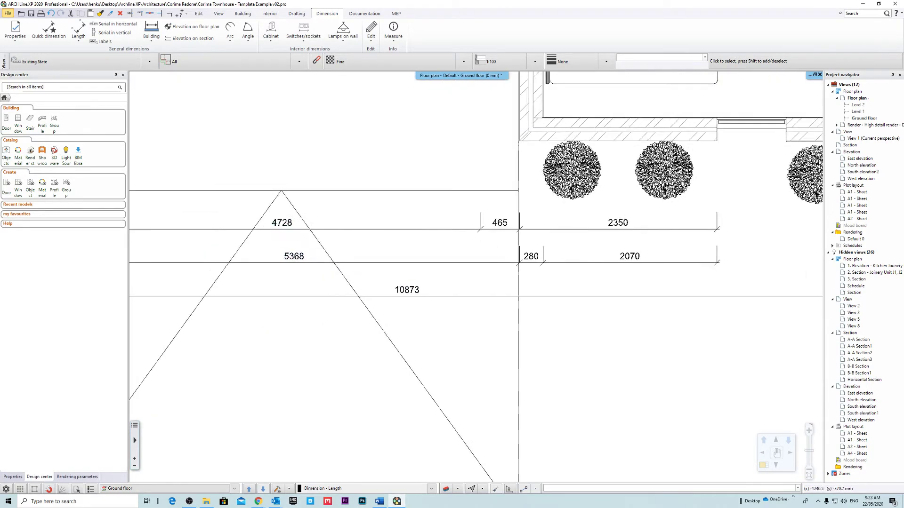
# Step: Select the imported floor plan group and check its dimension texts around the overall 10873 dimension
pyautogui.click(403, 294)
pyautogui.scroll(-4, 473, 294)
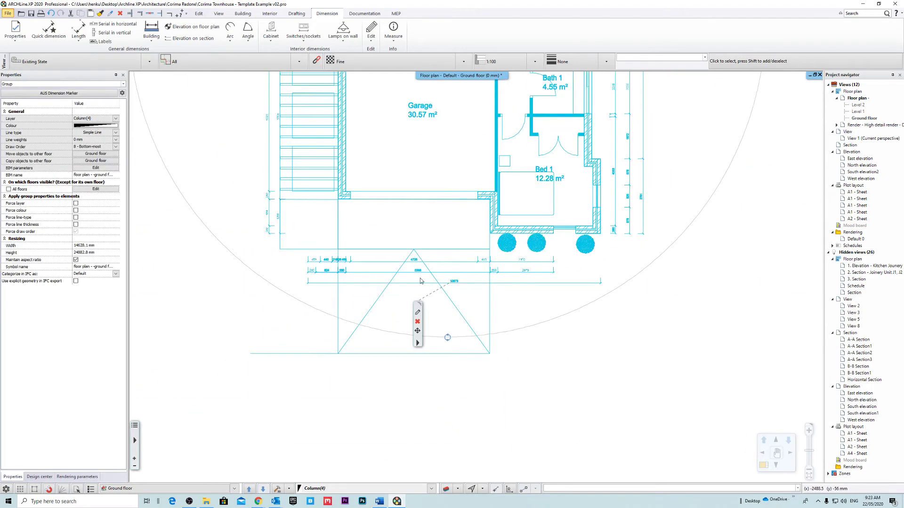
pyautogui.scroll(4, 469, 284)
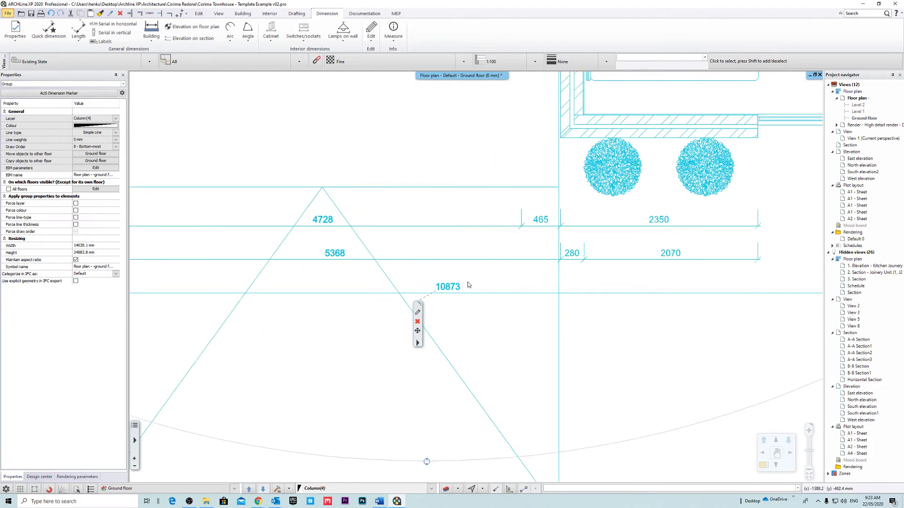
pyautogui.moveTo(495, 287); pyautogui.dragTo(426, 284, button='middle')
pyautogui.scroll(-4, 469, 281)
pyautogui.scroll(2, 425, 285)
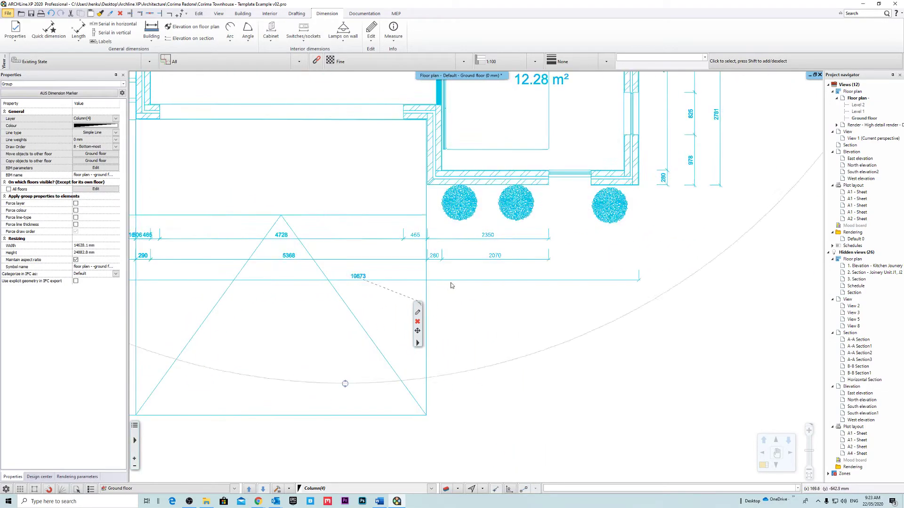
# Step: Delete the entire scaled sheet beside the original ground floor plan, including its floor plan group and title block
pyautogui.scroll(-5, 466, 282)
pyautogui.scroll(5, 488, 290)
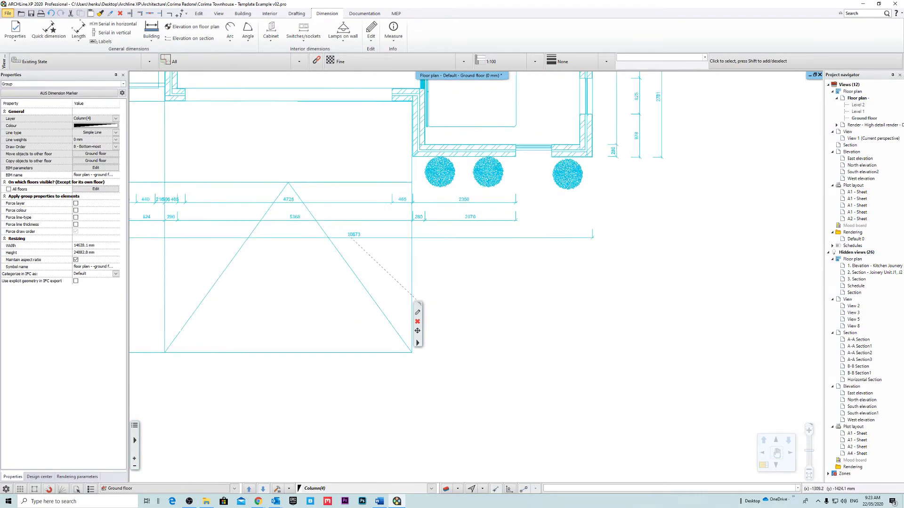
pyautogui.moveTo(517, 245); pyautogui.dragTo(422, 273, button='middle')
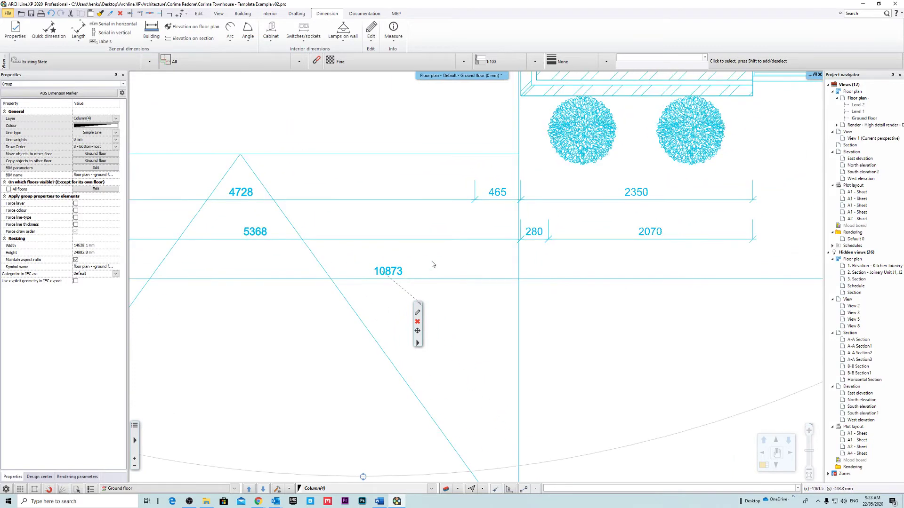
pyautogui.scroll(-4, 436, 298)
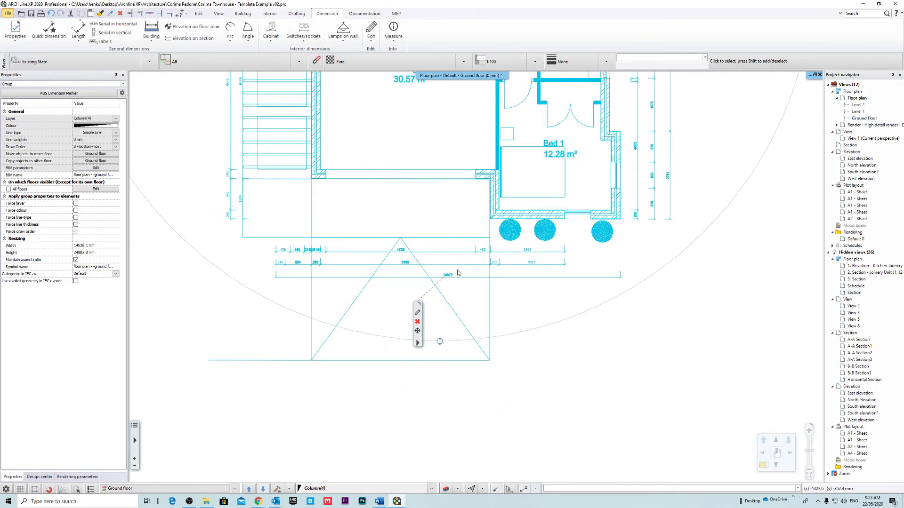
pyautogui.scroll(-5, 458, 274)
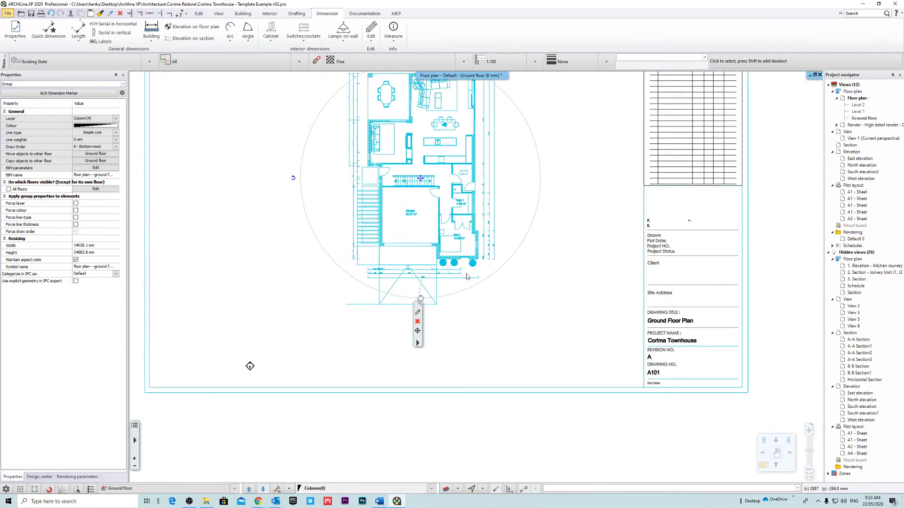
pyautogui.scroll(-4, 448, 280)
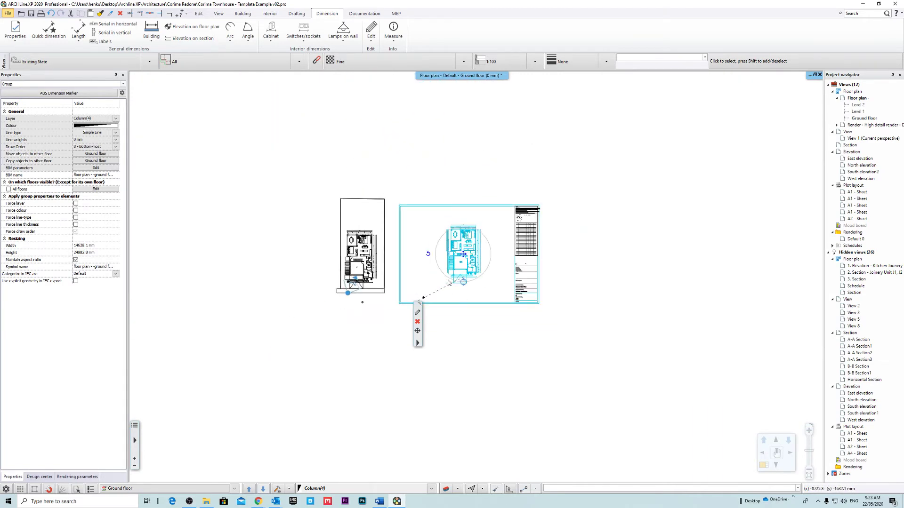
pyautogui.click(611, 165)
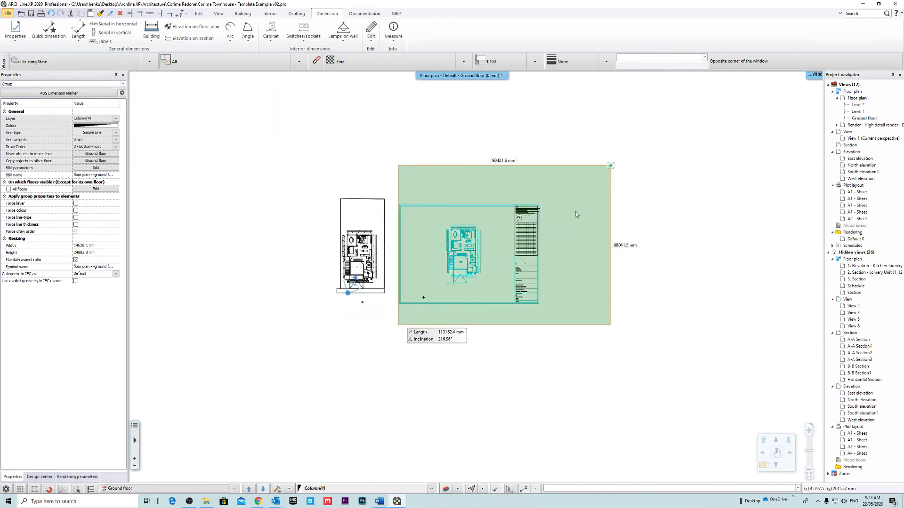
pyautogui.click(656, 289)
pyautogui.click(573, 250)
pyautogui.scroll(2, 450, 239)
pyautogui.moveTo(492, 224); pyautogui.dragTo(467, 249, button='middle')
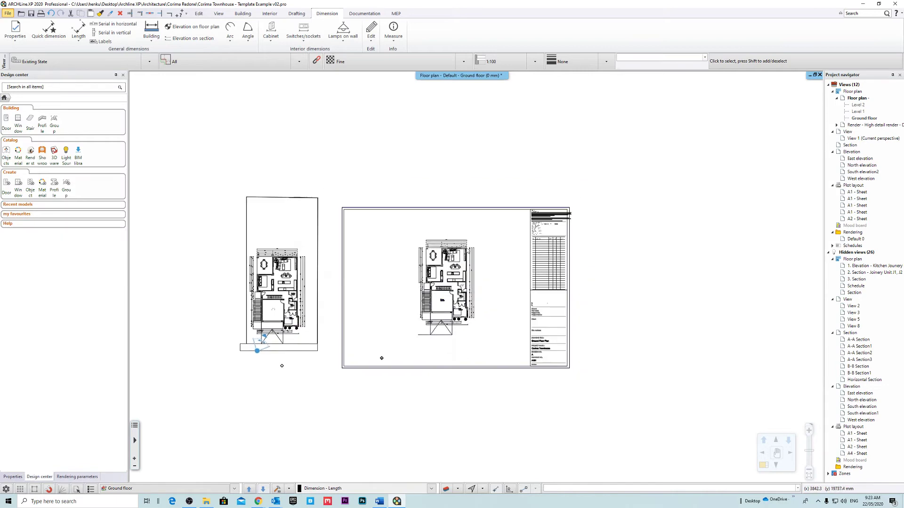
pyautogui.scroll(2, 400, 284)
pyautogui.click(732, 137)
pyautogui.click(390, 280)
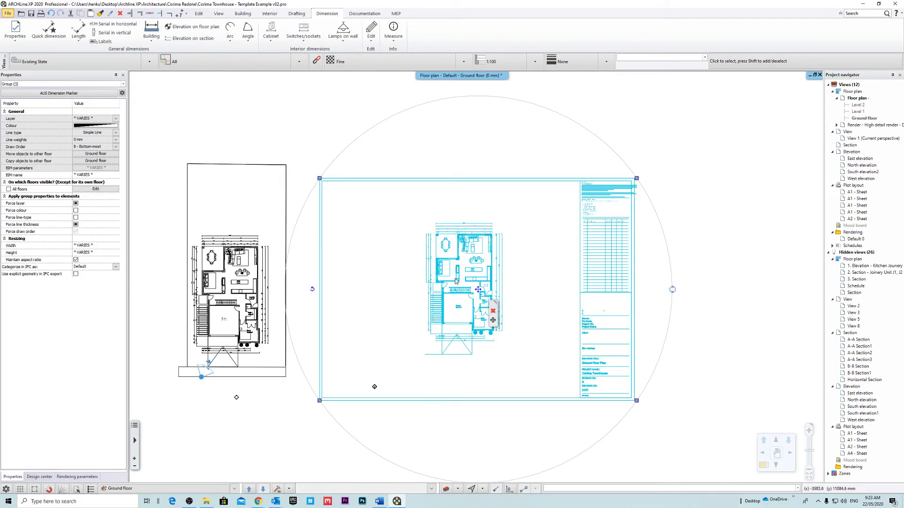
pyautogui.press('Delete')
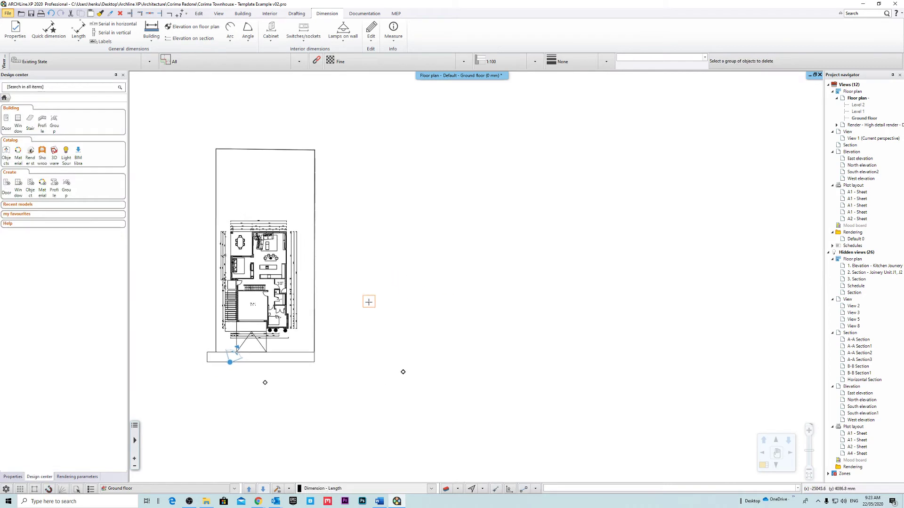
# Step: Import Corima Townhouse - Ground Floor Plan.dwg from model space in mm and place it beside the original plan
pyautogui.scroll(3, 376, 287)
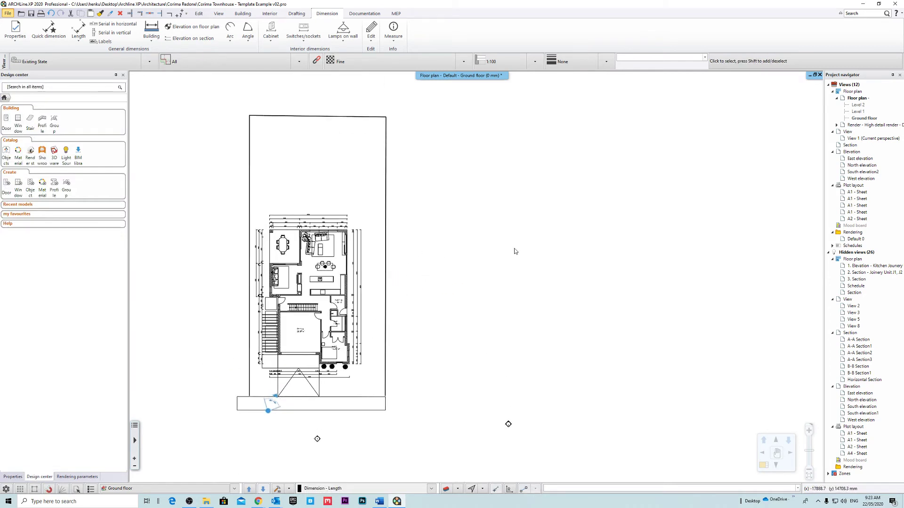
pyautogui.click(206, 501)
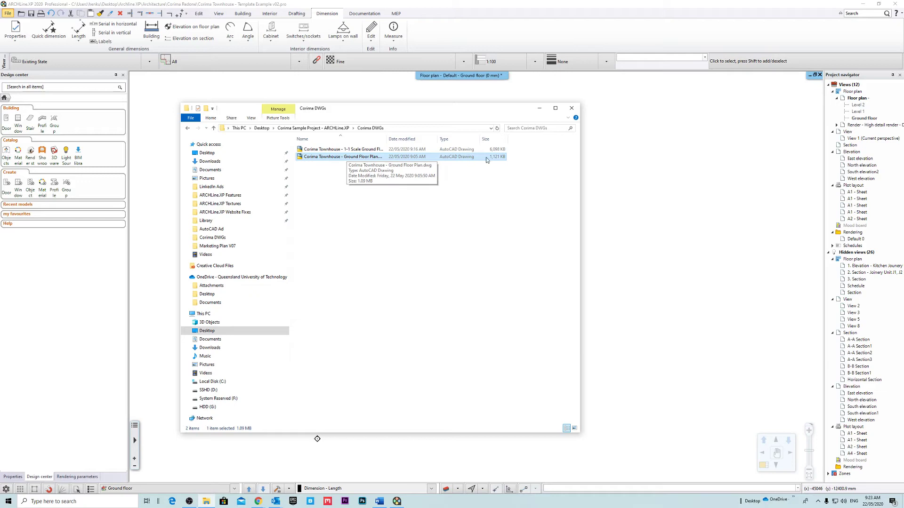
pyautogui.moveTo(331, 157); pyautogui.dragTo(663, 229)
pyautogui.moveTo(569, 107); pyautogui.dragTo(586, 113)
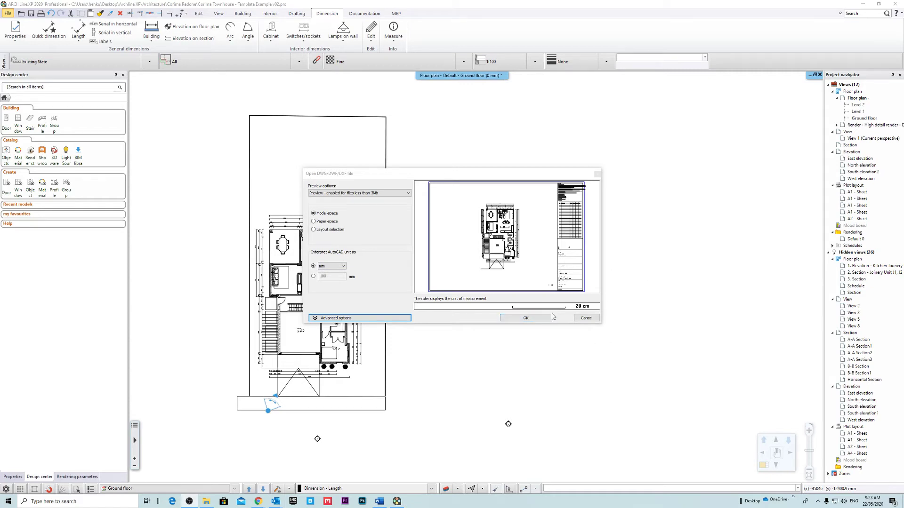
pyautogui.click(523, 317)
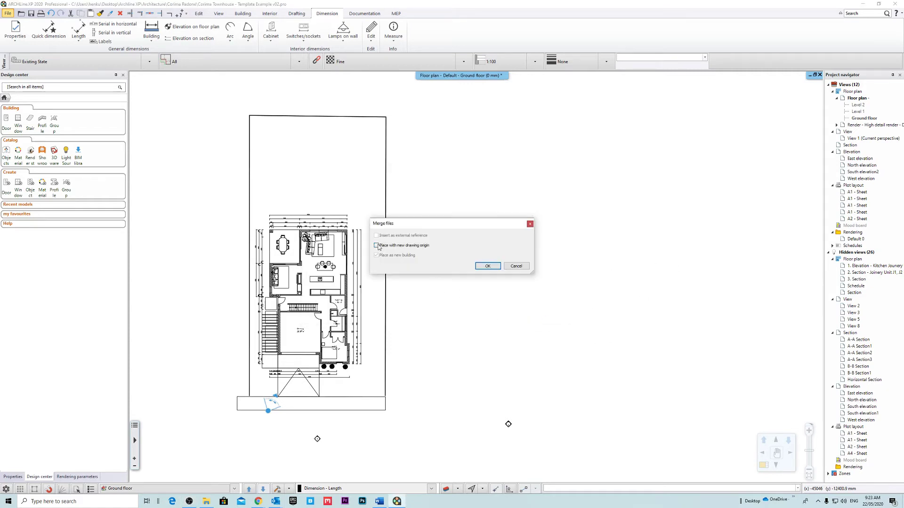
pyautogui.click(488, 267)
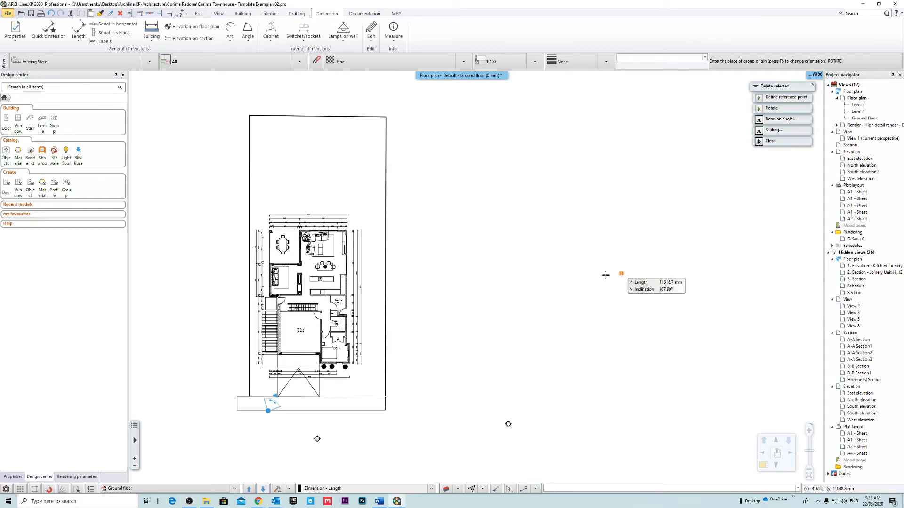
pyautogui.click(496, 320)
pyautogui.scroll(-4, 477, 278)
pyautogui.click(535, 345)
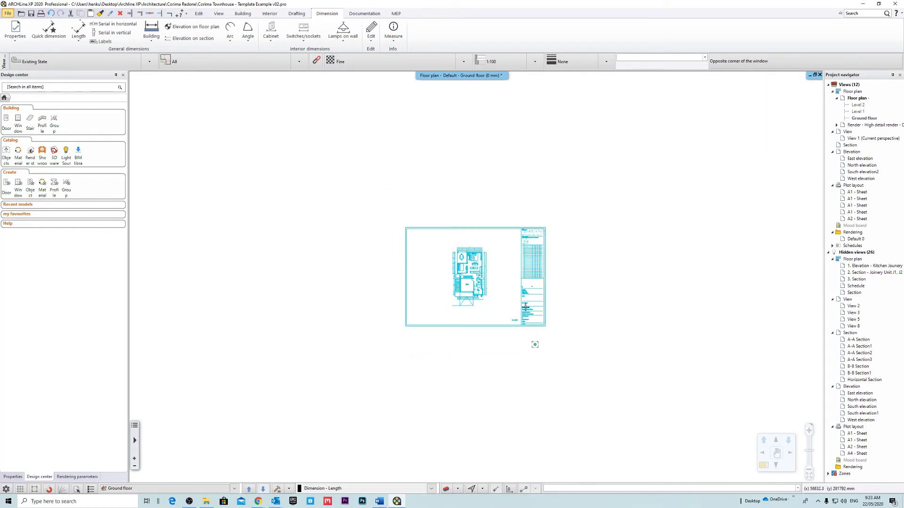
# Step: Measure the distance between the extension lines of the 280 dimension beside Bed 1 on the newly imported sheet
pyautogui.scroll(5, 525, 307)
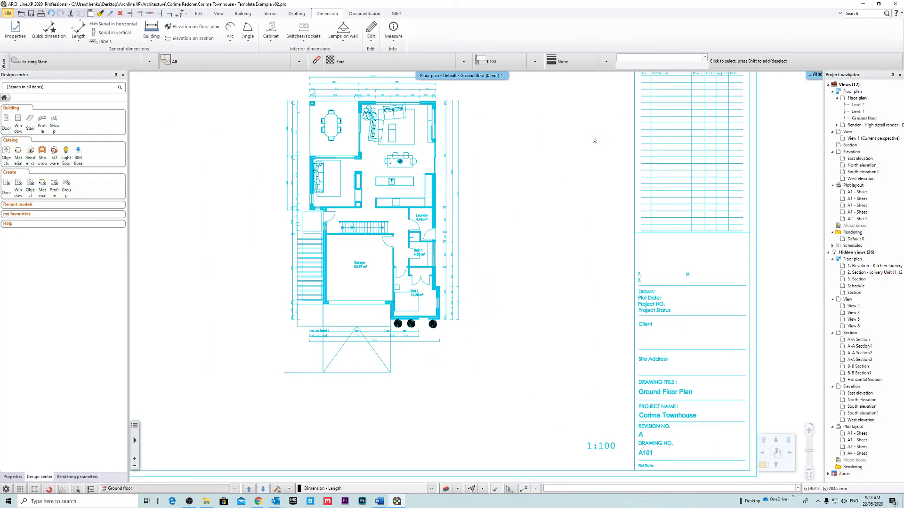
pyautogui.click(393, 31)
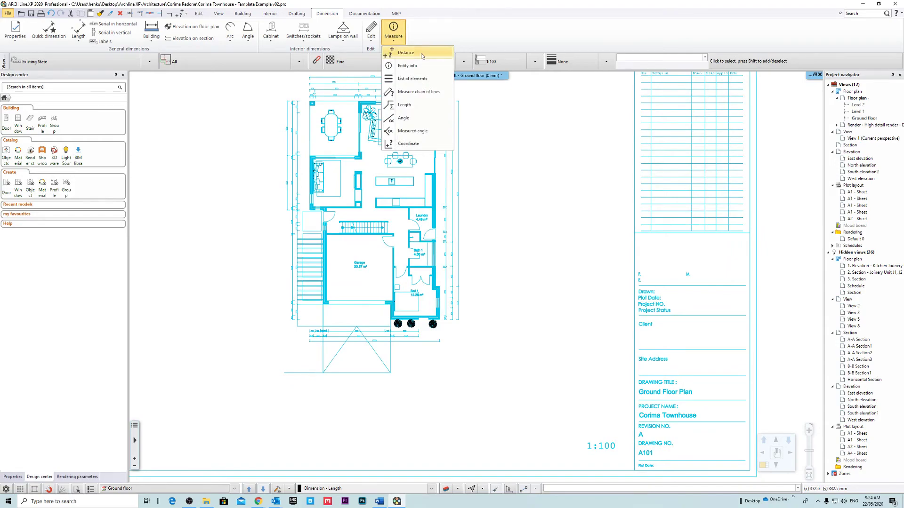
pyautogui.click(406, 52)
pyautogui.scroll(6, 454, 280)
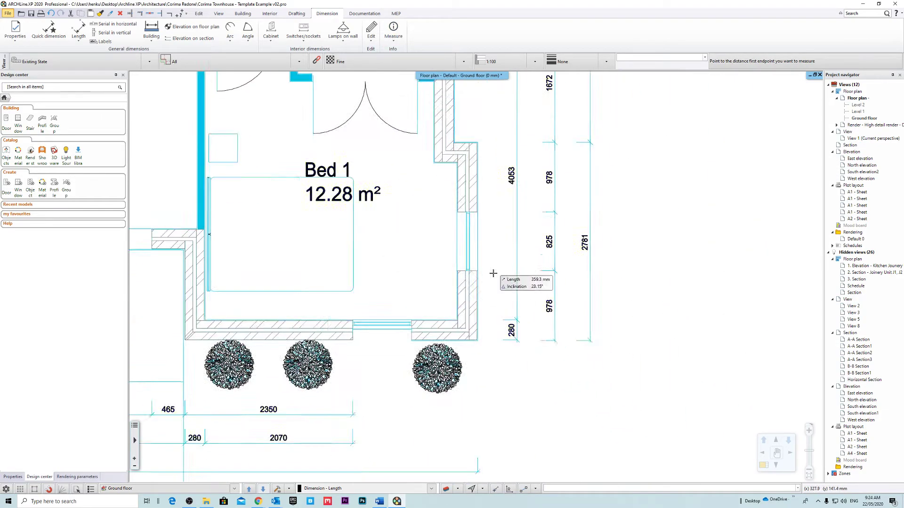
pyautogui.scroll(-2, 391, 245)
pyautogui.scroll(8, 398, 232)
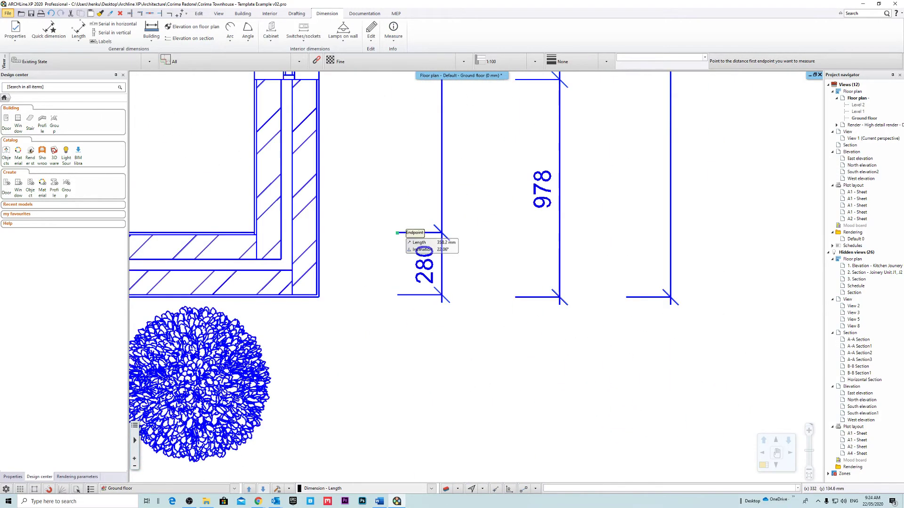
pyautogui.click(398, 232)
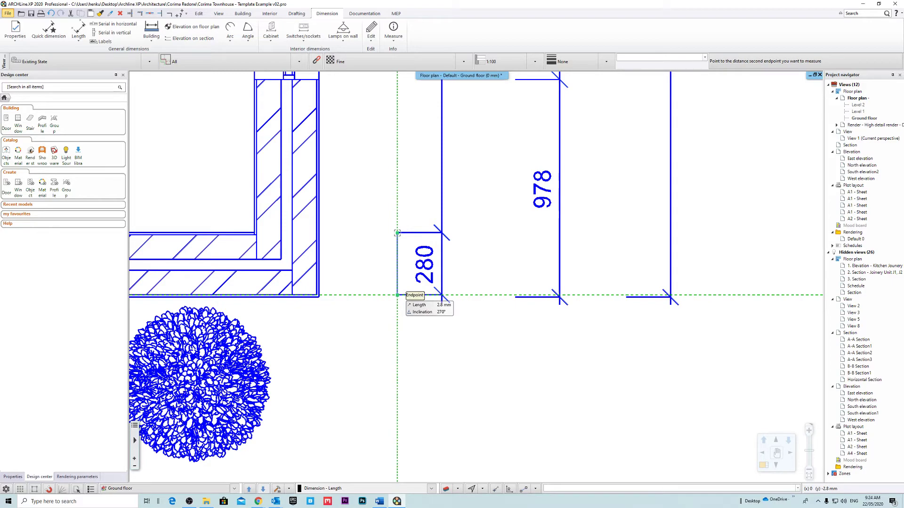
pyautogui.scroll(-5, 414, 301)
pyautogui.scroll(6, 469, 275)
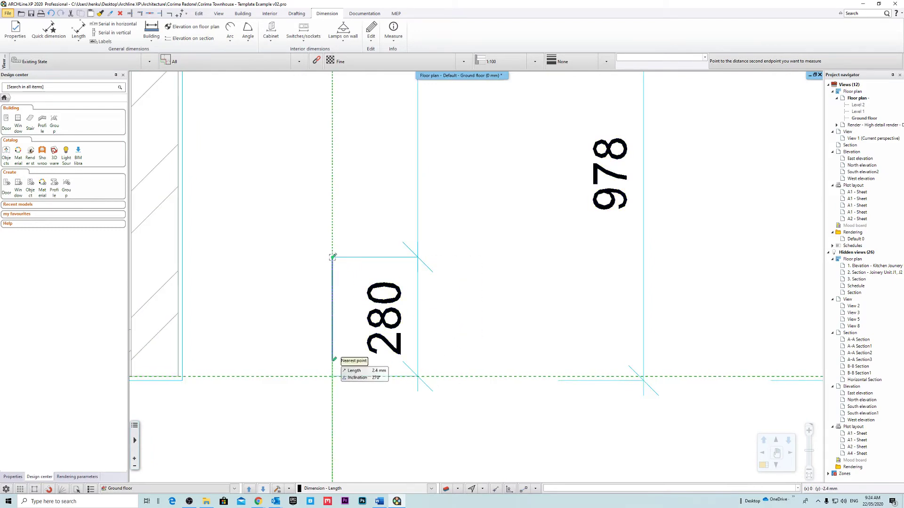
pyautogui.scroll(-8, 332, 377)
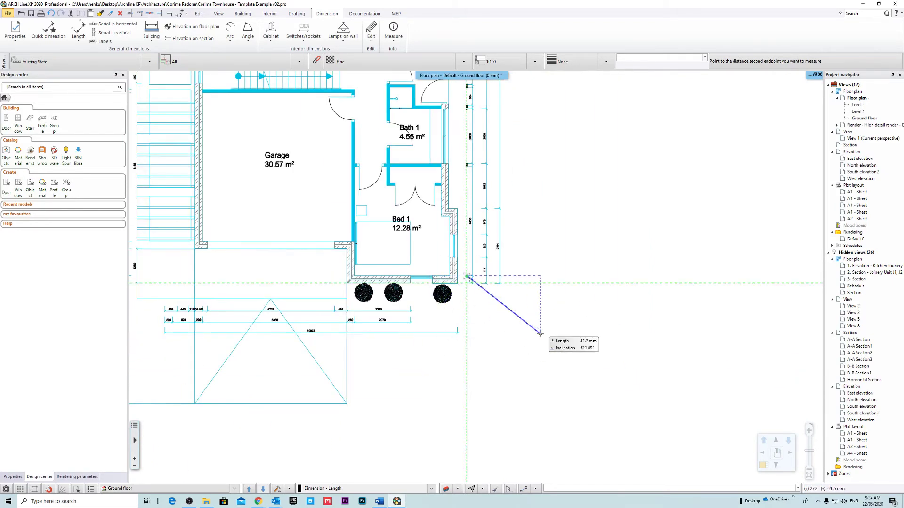
pyautogui.press('Escape')
# Step: Try scaling the whole imported sheet up to the original plan's size, and delete the enlarged result
pyautogui.scroll(-4, 501, 325)
pyautogui.moveTo(573, 295); pyautogui.dragTo(517, 355, button='middle')
pyautogui.scroll(-3, 516, 357)
pyautogui.moveTo(674, 190); pyautogui.dragTo(337, 331)
pyautogui.click(218, 15)
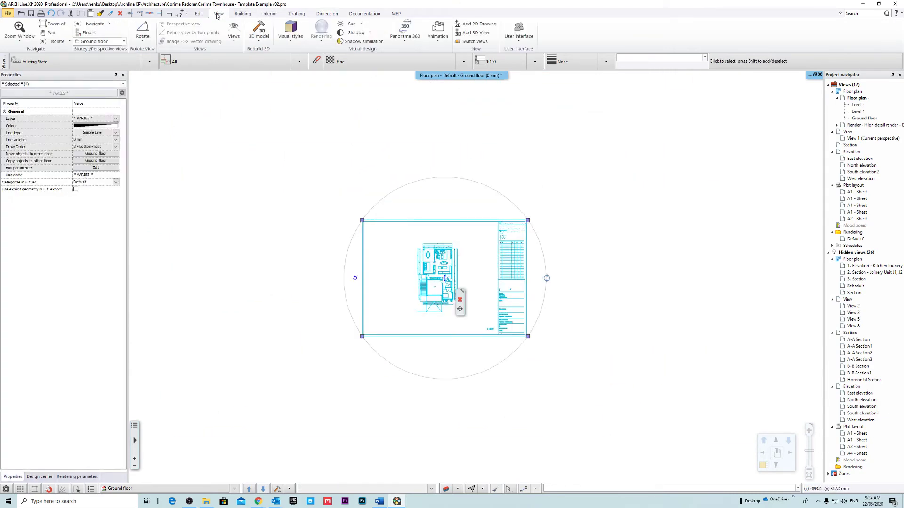
pyautogui.click(199, 14)
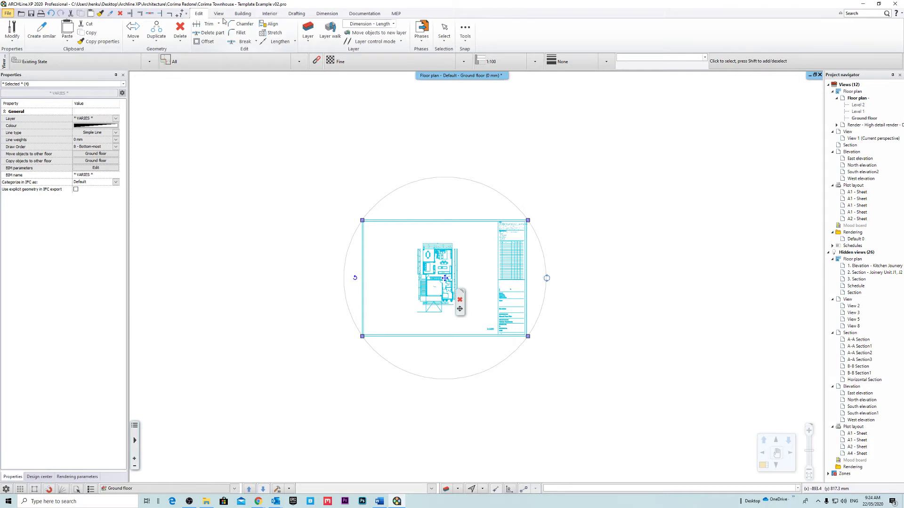
pyautogui.click(134, 40)
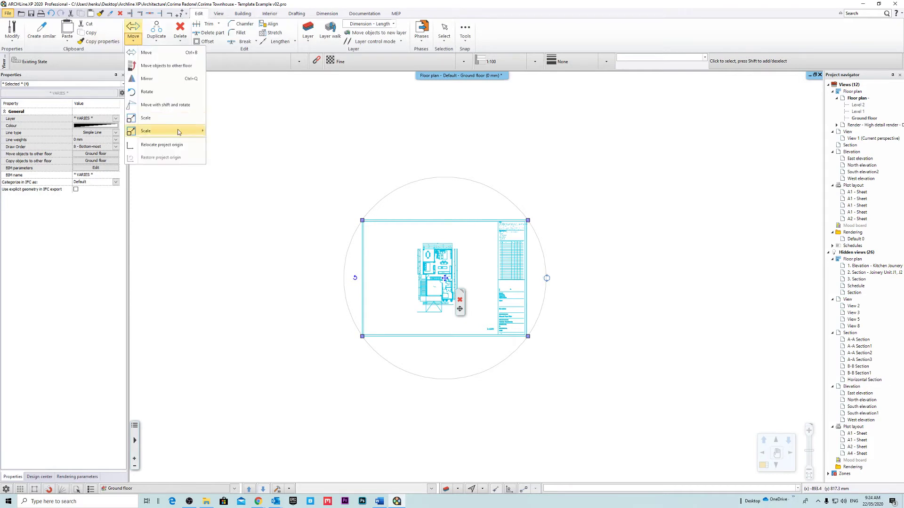
pyautogui.click(237, 145)
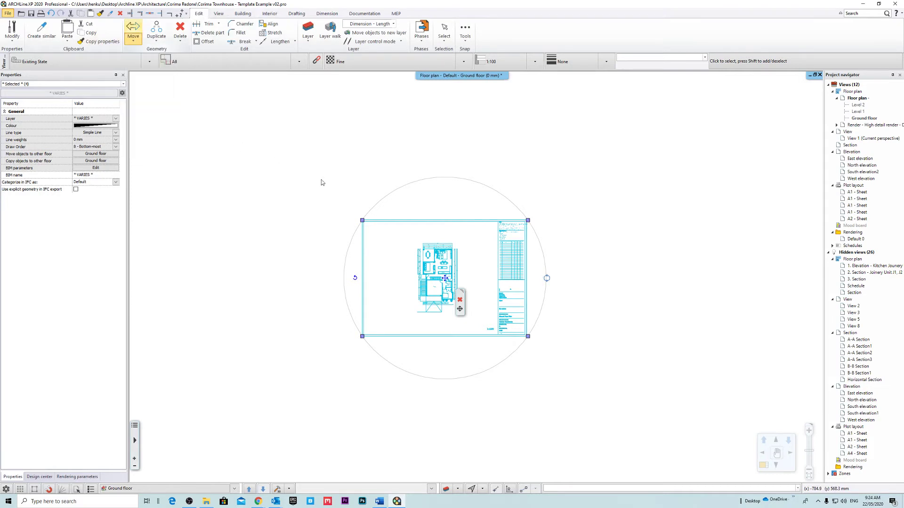
pyautogui.scroll(5, 476, 244)
pyautogui.scroll(-6, 414, 233)
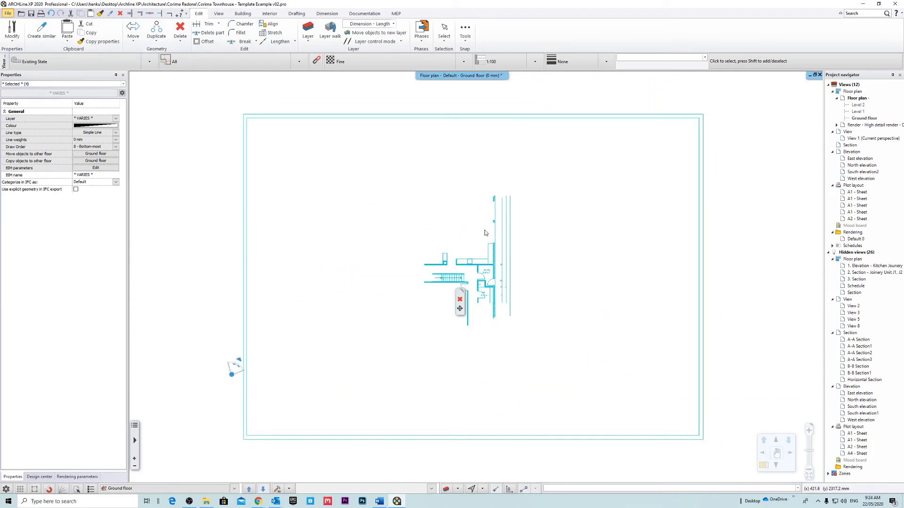
pyautogui.click(489, 231)
pyautogui.scroll(5, 475, 269)
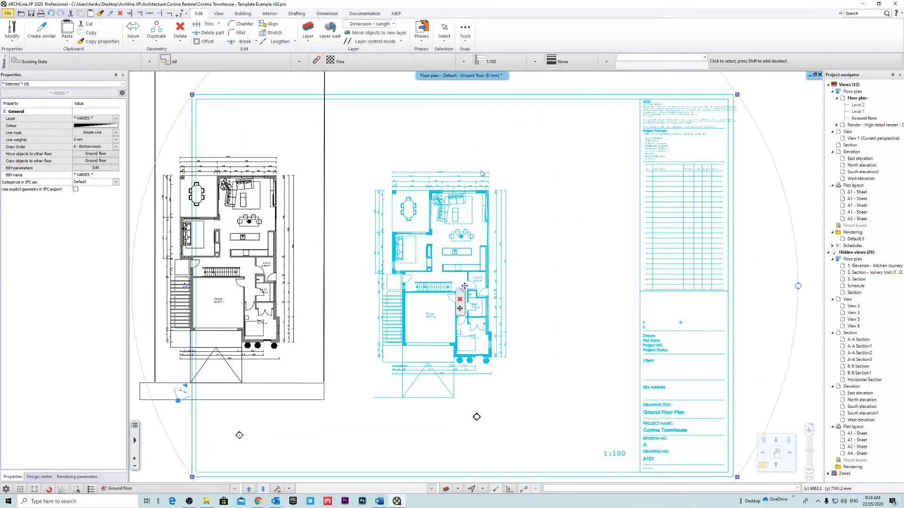
pyautogui.press('Delete')
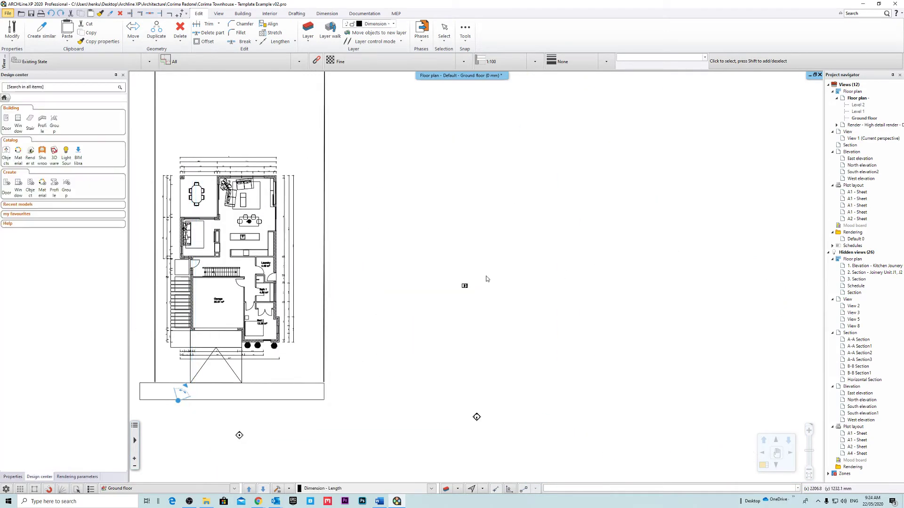
# Step: Start scaling the whole imported sheet, setting the scale centre at the lower end of the 15521 dimension beside the plan
pyautogui.scroll(-8, 486, 298)
pyautogui.scroll(8, 469, 266)
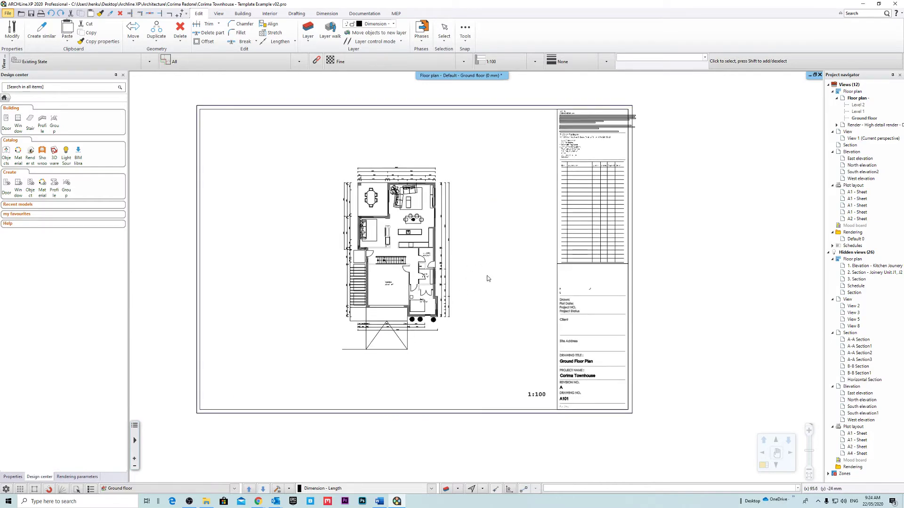
pyautogui.moveTo(488, 277); pyautogui.dragTo(468, 288, button='middle')
pyautogui.scroll(-3, 473, 282)
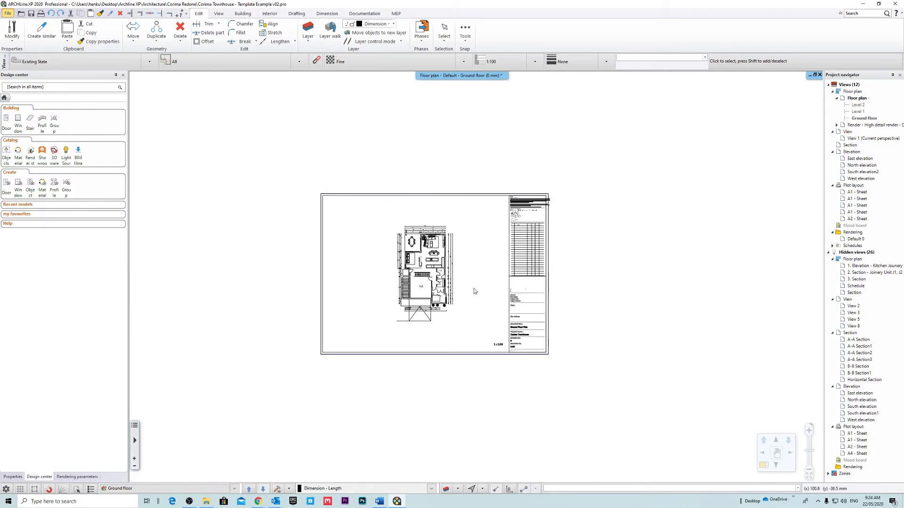
pyautogui.scroll(4, 466, 285)
pyautogui.scroll(-3, 465, 287)
pyautogui.moveTo(657, 147); pyautogui.dragTo(288, 385)
pyautogui.scroll(2, 499, 254)
pyautogui.moveTo(515, 233); pyautogui.dragTo(440, 227, button='middle')
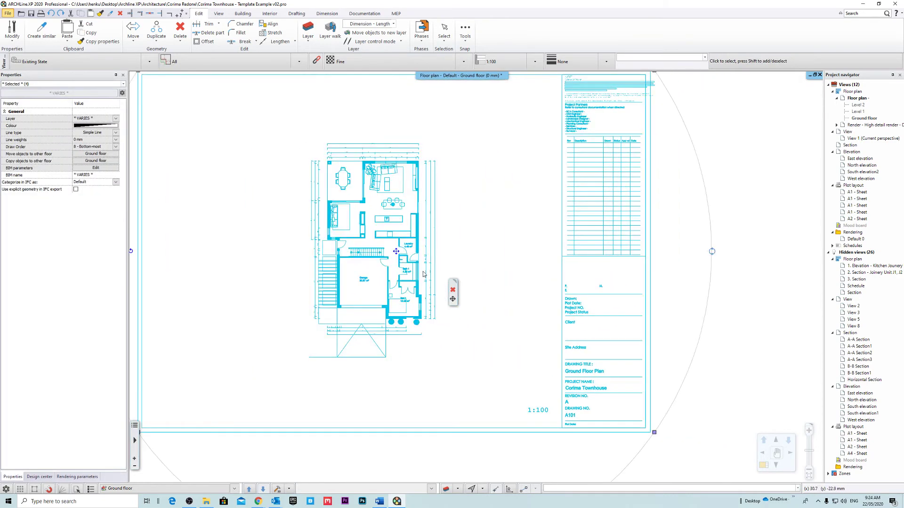
pyautogui.click(135, 43)
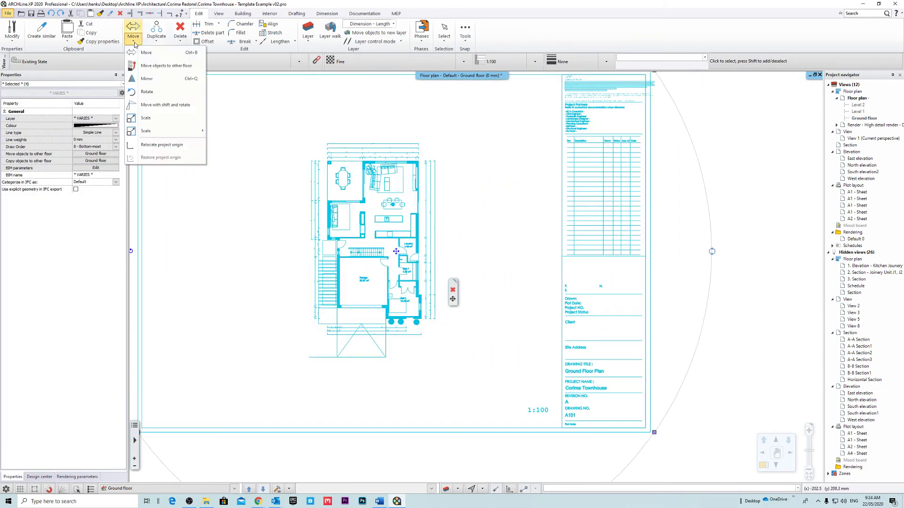
pyautogui.click(161, 117)
pyautogui.scroll(5, 471, 311)
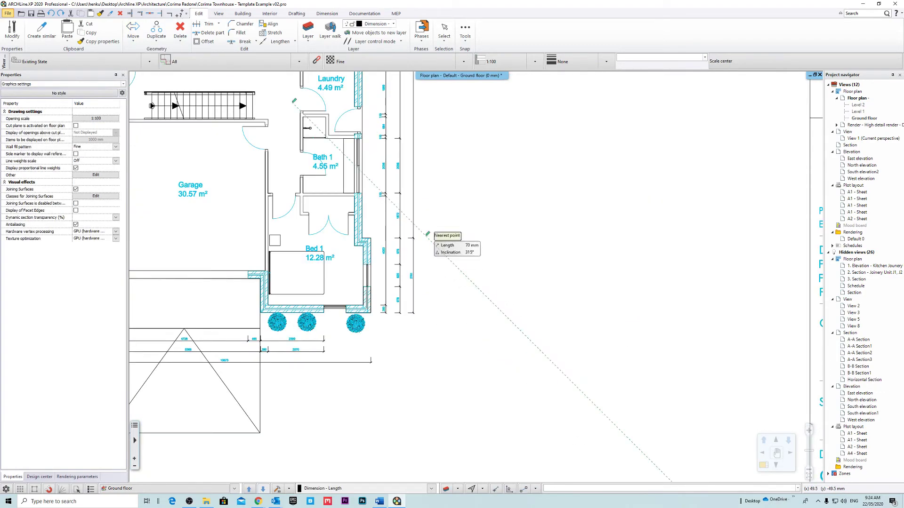
pyautogui.click(431, 307)
pyautogui.scroll(3, 411, 243)
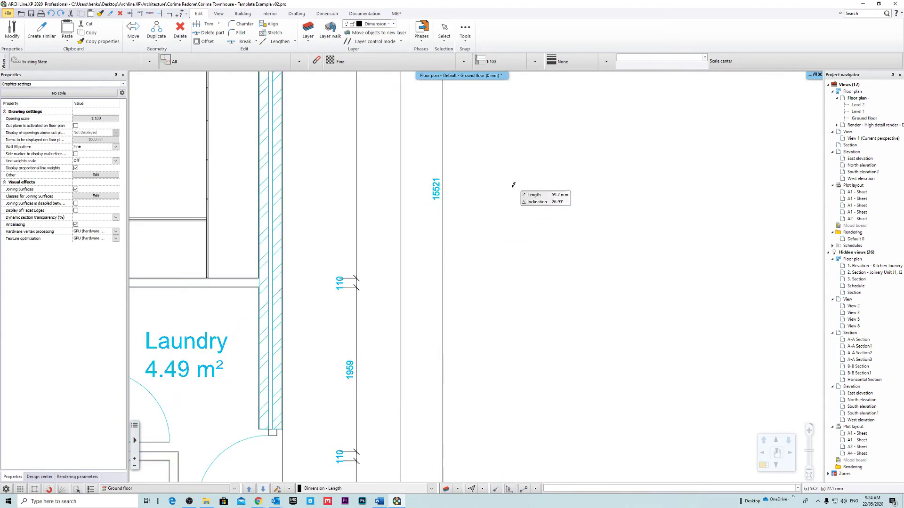
pyautogui.scroll(-6, 492, 193)
pyautogui.scroll(5, 504, 203)
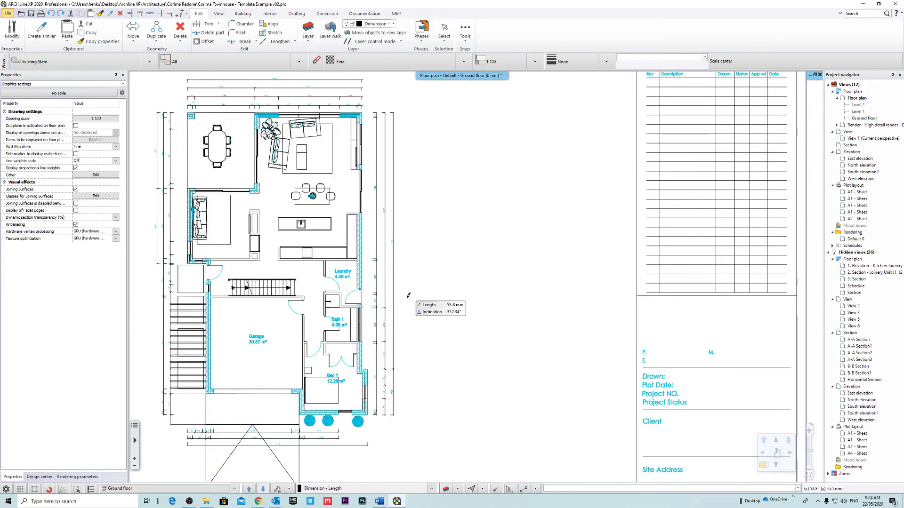
pyautogui.scroll(3, 400, 382)
pyautogui.moveTo(427, 253); pyautogui.dragTo(414, 245, button='middle')
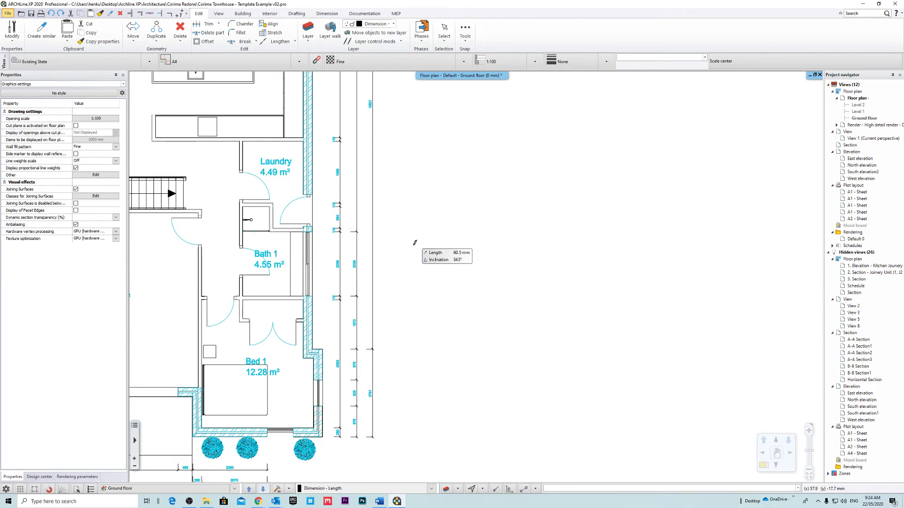
pyautogui.scroll(3, 413, 244)
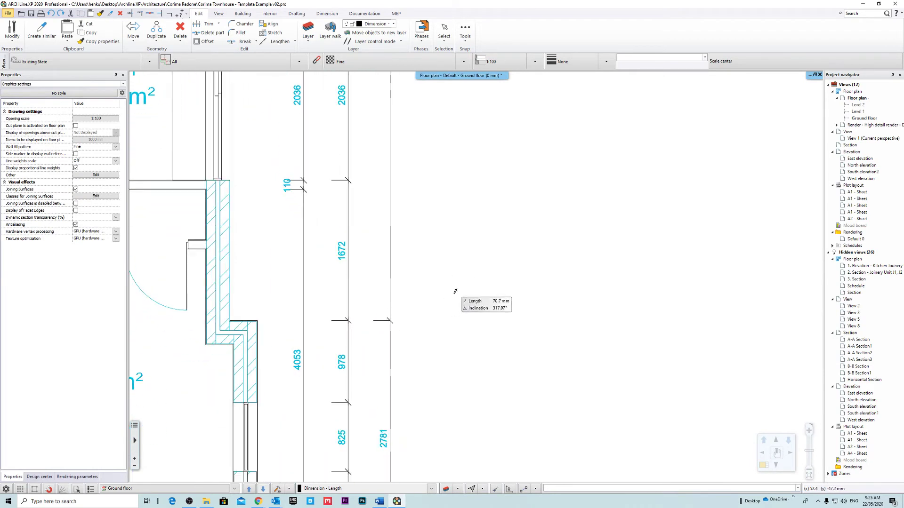
pyautogui.click(373, 321)
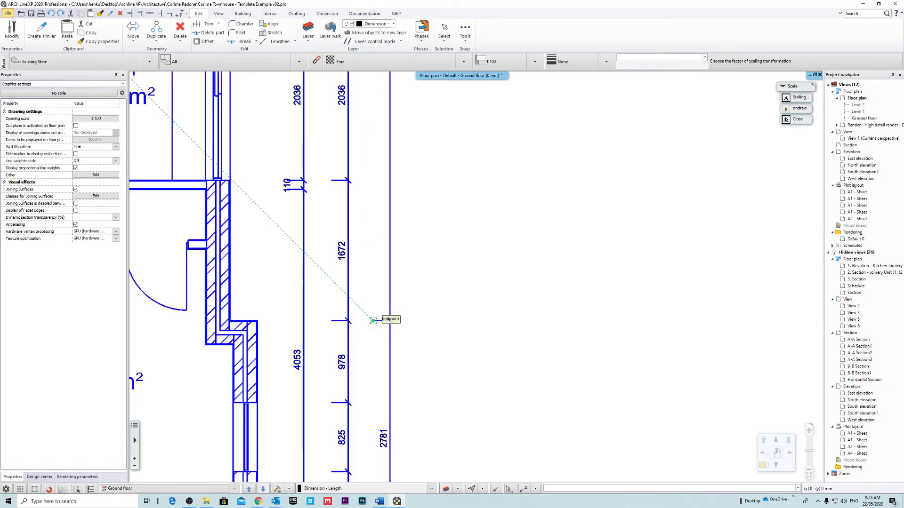
# Step: Scale the sheet up to real size by reference, using the upper end of the 15521 dimension as the moving point
pyautogui.moveTo(509, 172); pyautogui.dragTo(509, 330, button='middle')
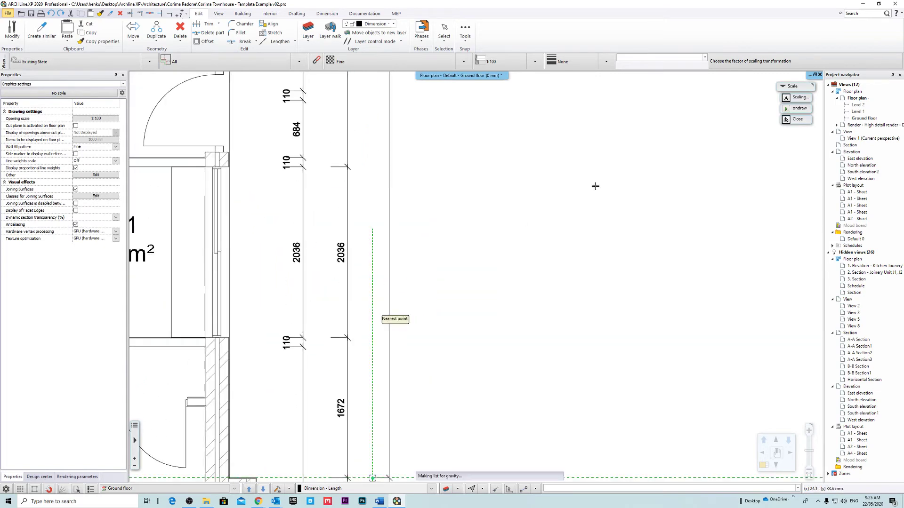
pyautogui.click(795, 120)
pyautogui.scroll(-3, 466, 263)
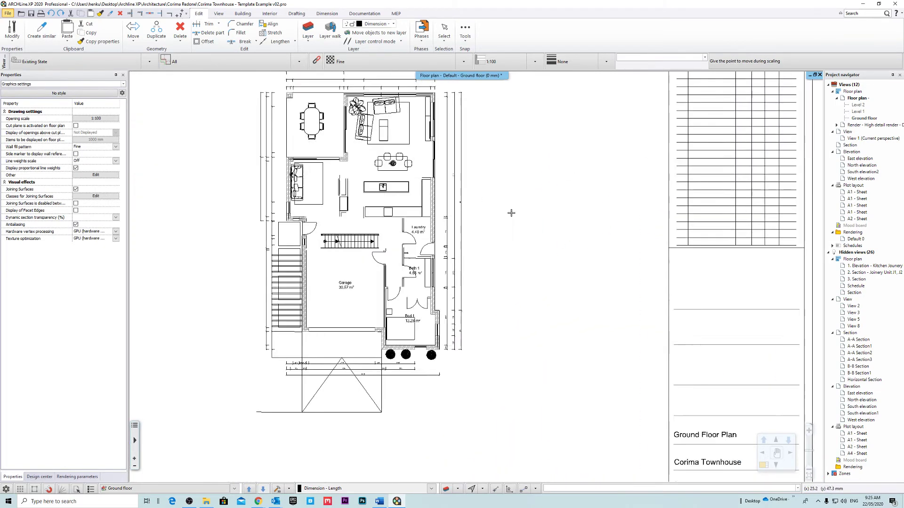
pyautogui.scroll(5, 472, 298)
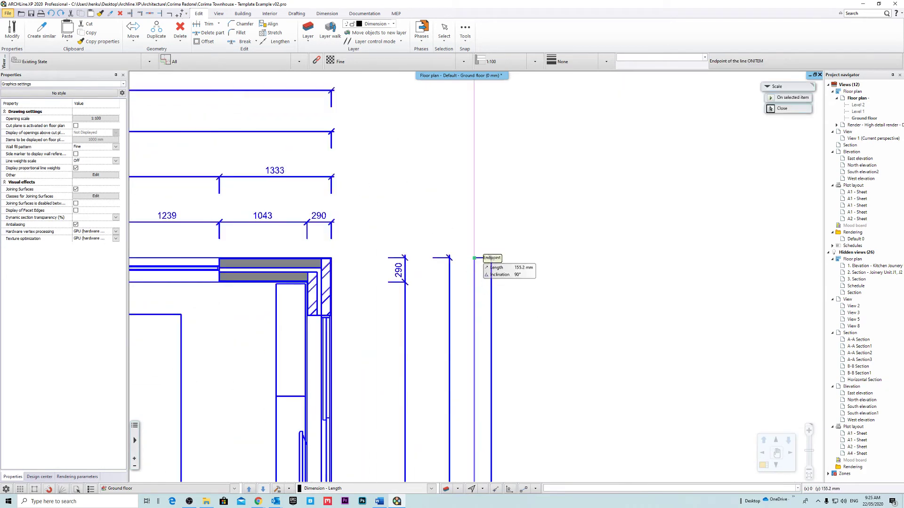
pyautogui.click(475, 258)
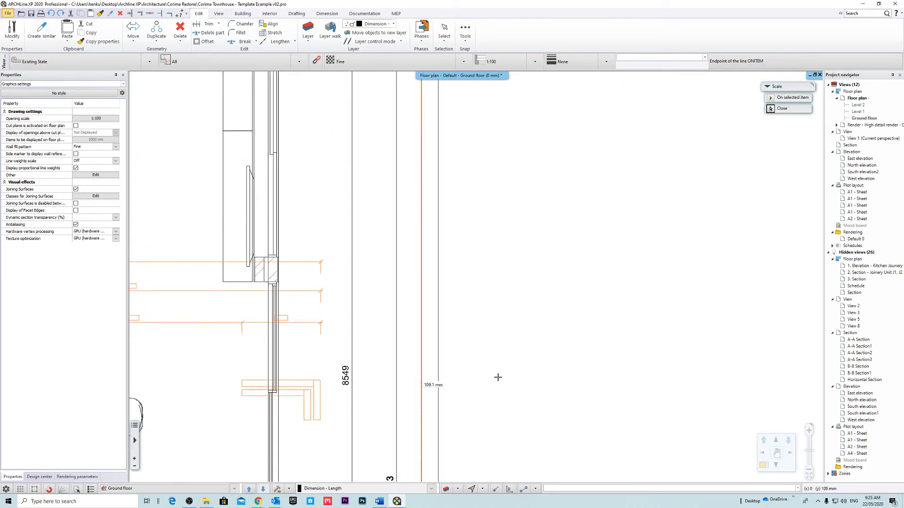
pyautogui.moveTo(478, 383); pyautogui.dragTo(481, 163, button='middle')
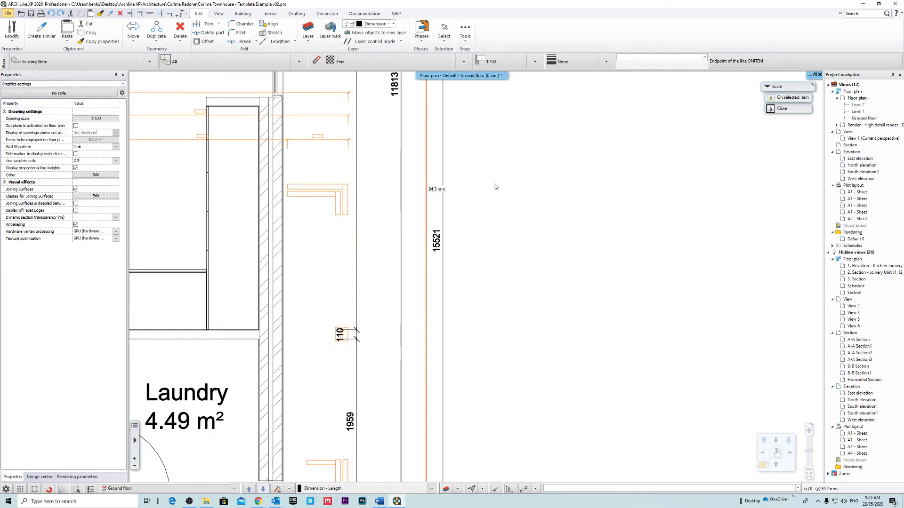
pyautogui.scroll(-8, 499, 198)
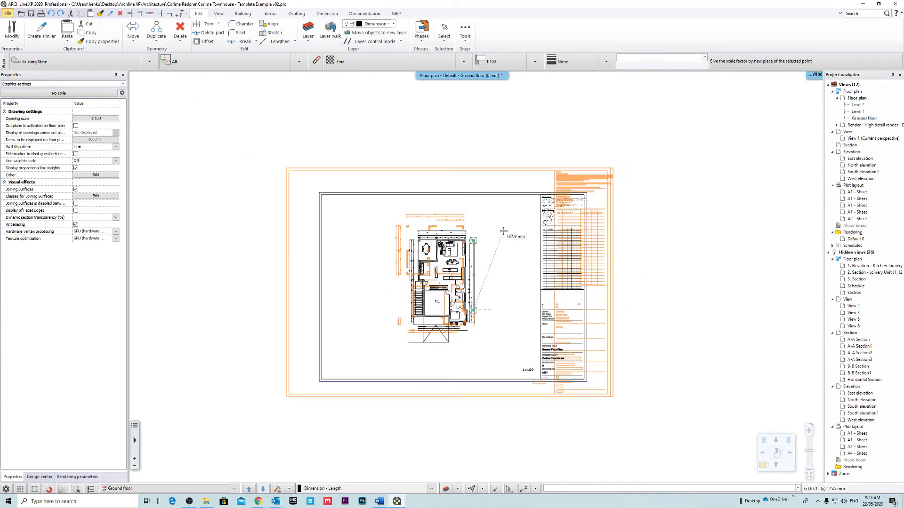
pyautogui.scroll(-3, 503, 232)
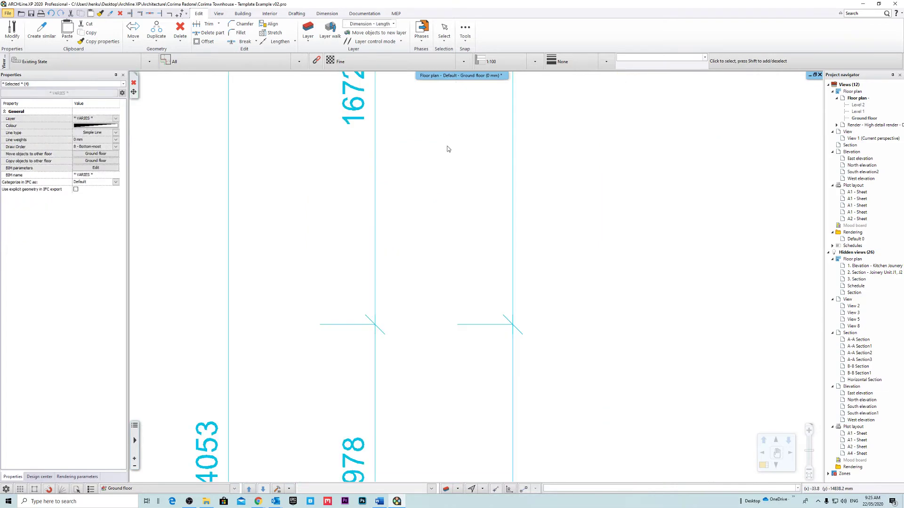
# Step: Examine the scaled sheet's dimension labels and compare its floor plan with the original beside it
pyautogui.scroll(-4, 475, 278)
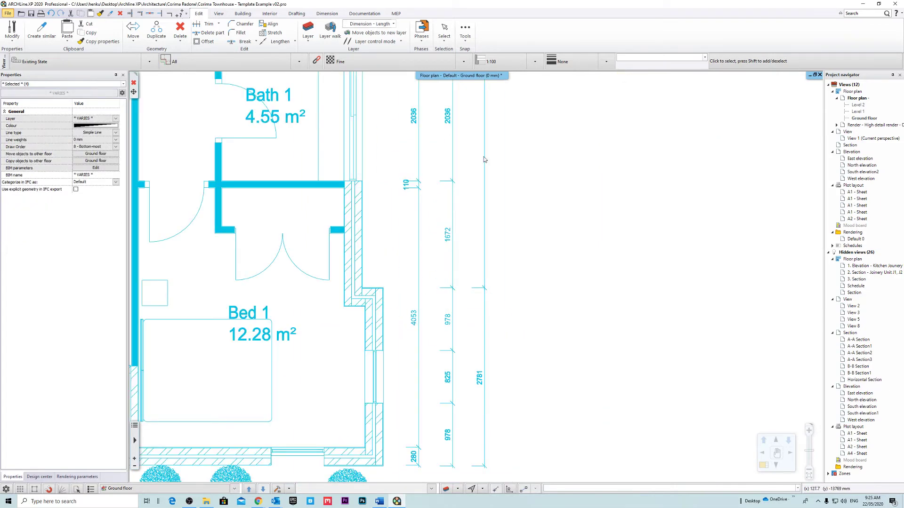
pyautogui.moveTo(491, 120); pyautogui.dragTo(410, 376, button='middle')
pyautogui.moveTo(422, 181); pyautogui.dragTo(428, 456, button='middle')
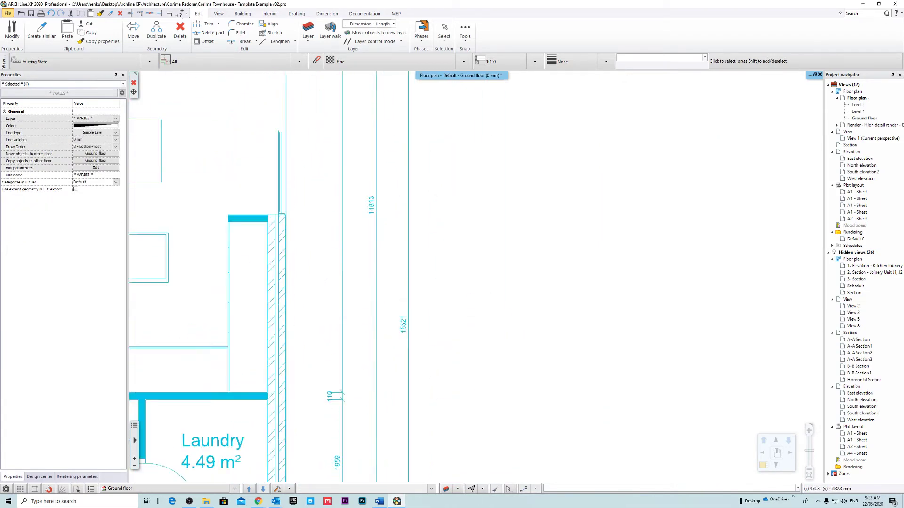
pyautogui.moveTo(399, 201); pyautogui.dragTo(371, 335, button='middle')
pyautogui.scroll(3, 371, 337)
pyautogui.scroll(-4, 415, 320)
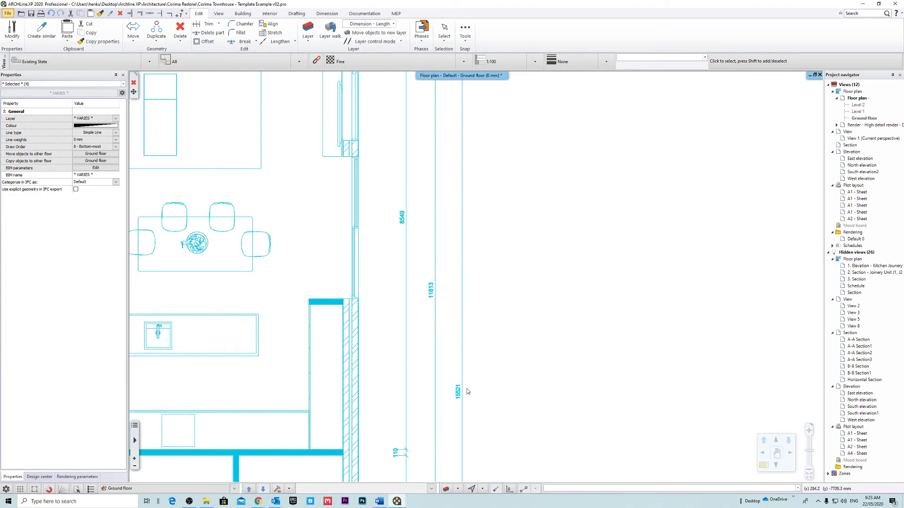
pyautogui.scroll(-8, 446, 262)
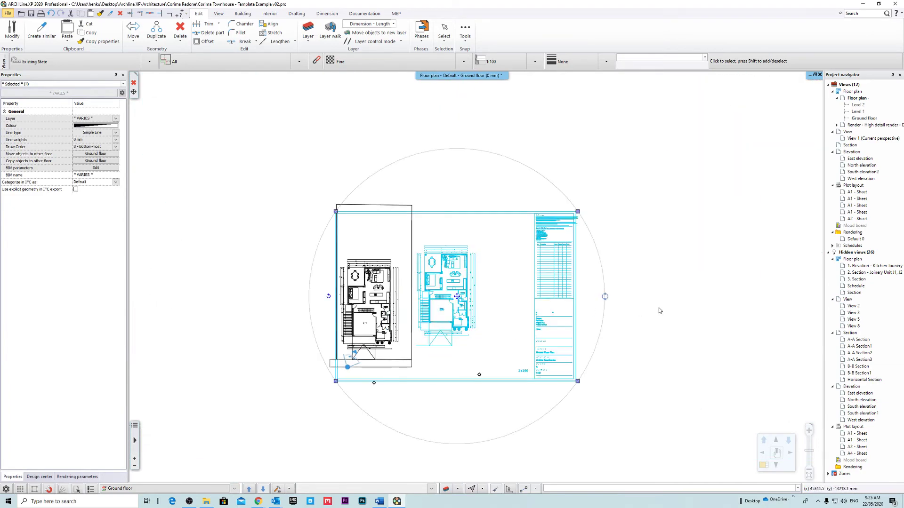
pyautogui.click(492, 311)
pyautogui.scroll(4, 451, 329)
pyautogui.scroll(-2, 464, 306)
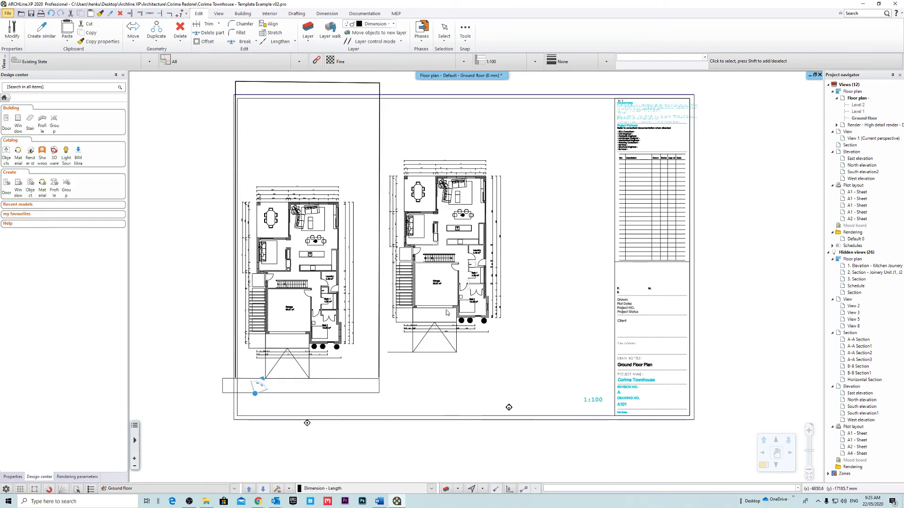
pyautogui.scroll(3, 446, 328)
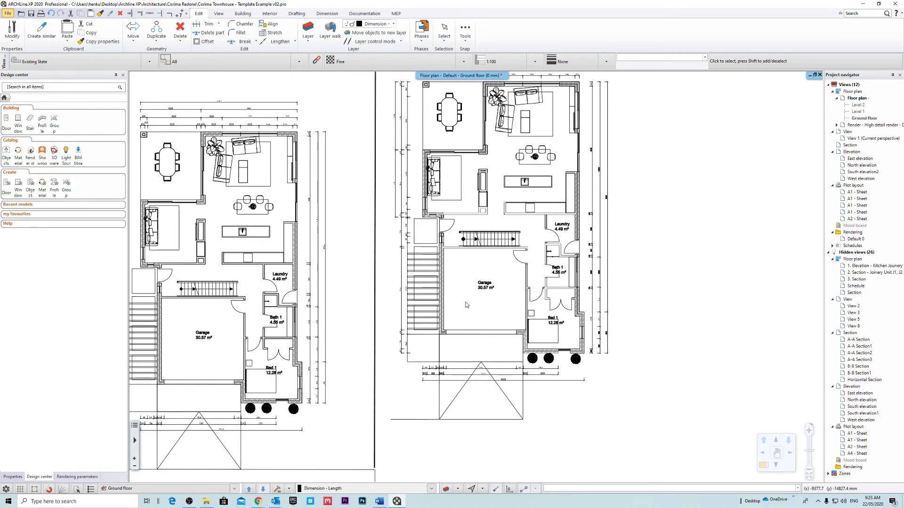
# Step: Move the scaled sheet over the original plan, matching the outer wall corners of Bed 1
pyautogui.scroll(-4, 466, 305)
pyautogui.moveTo(703, 110); pyautogui.dragTo(441, 430)
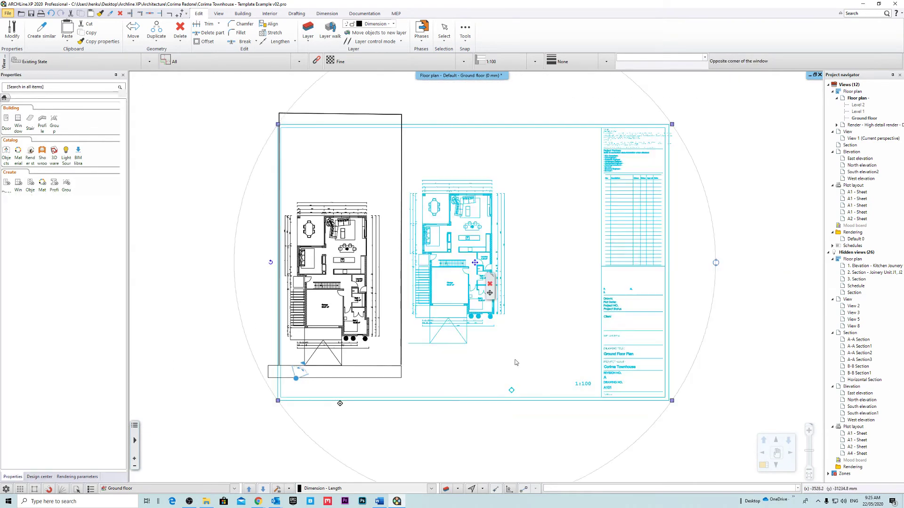
pyautogui.rightClick(490, 295)
pyautogui.click(513, 306)
pyautogui.scroll(2, 466, 292)
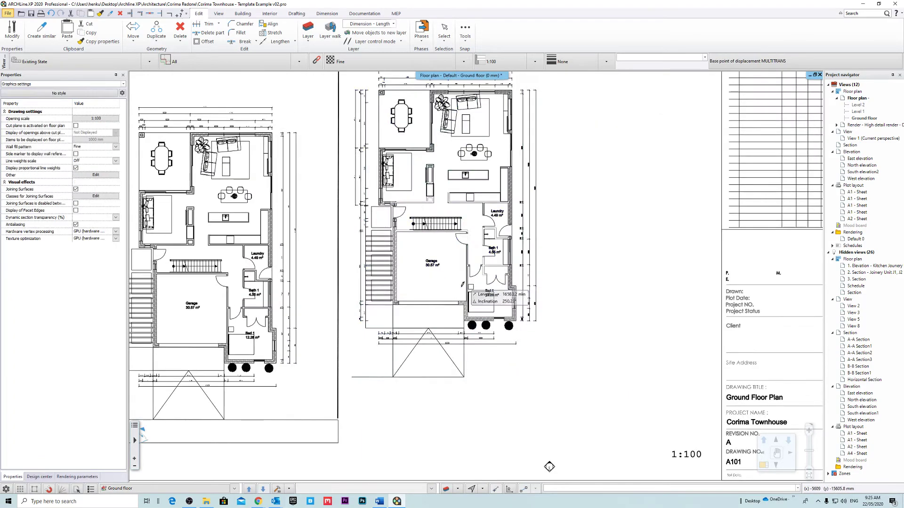
pyautogui.scroll(6, 513, 320)
pyautogui.click(516, 320)
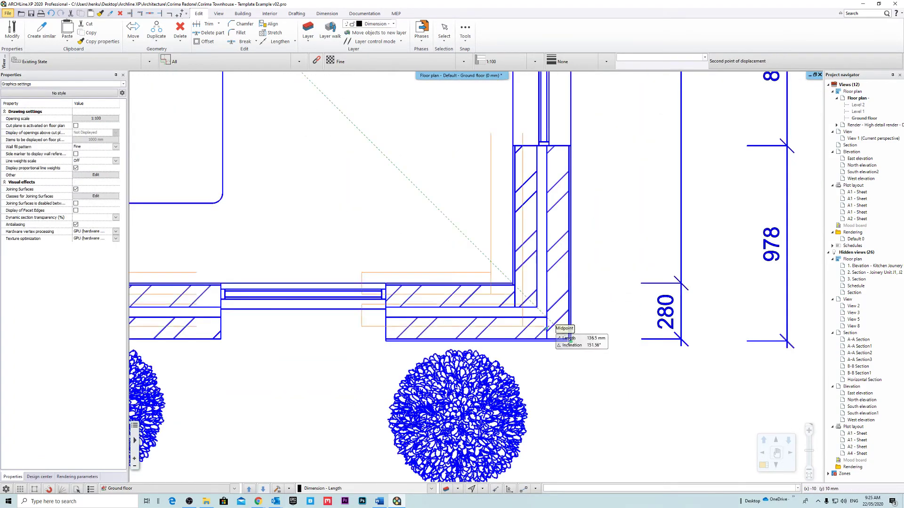
pyautogui.scroll(-8, 475, 275)
pyautogui.moveTo(315, 275); pyautogui.dragTo(575, 240, button='middle')
pyautogui.scroll(4, 513, 317)
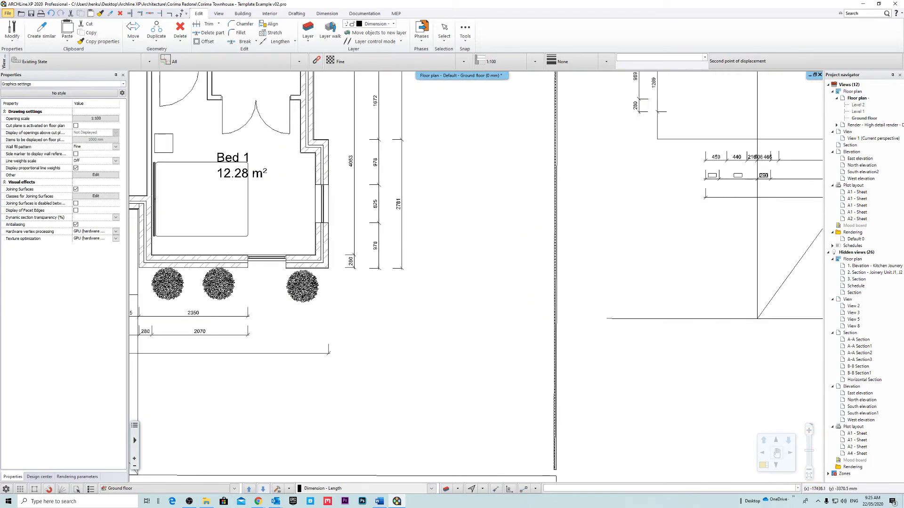
pyautogui.scroll(4, 348, 264)
pyautogui.scroll(1, 491, 322)
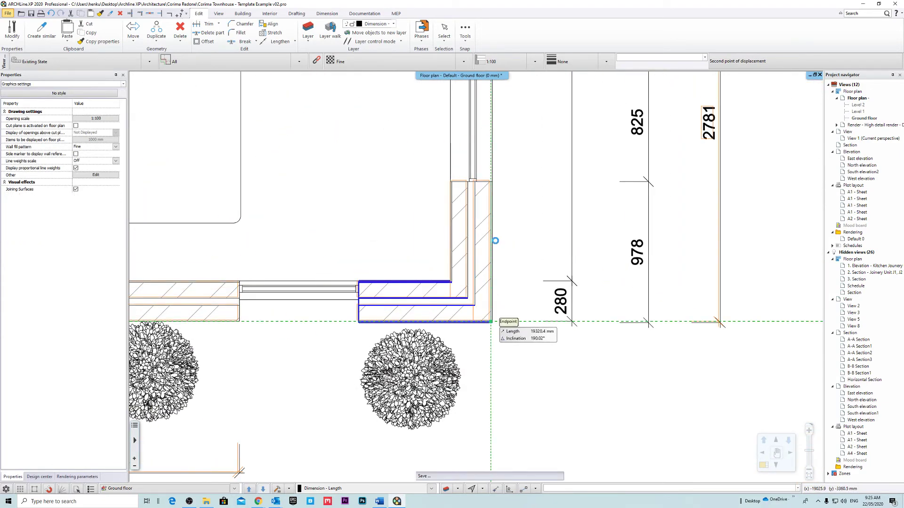
pyautogui.click(491, 322)
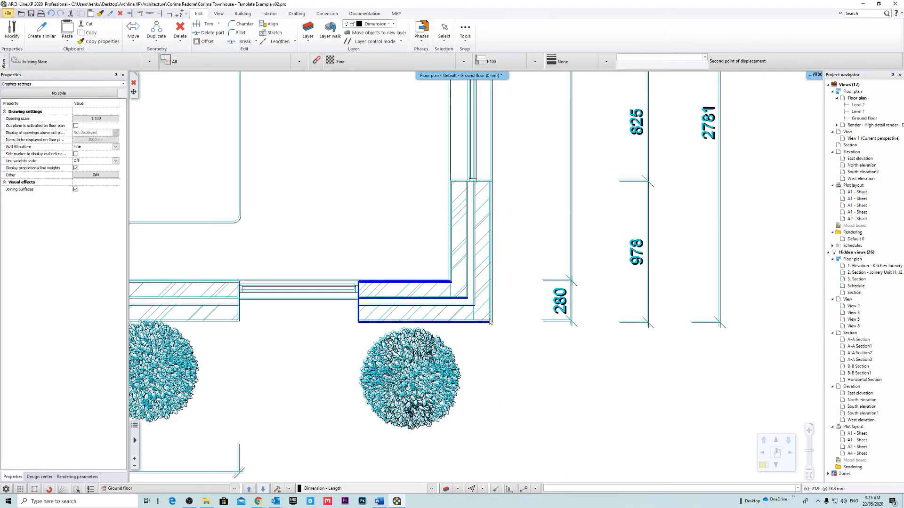
pyautogui.scroll(2, 490, 251)
pyautogui.scroll(-5, 470, 252)
pyautogui.scroll(-6, 469, 252)
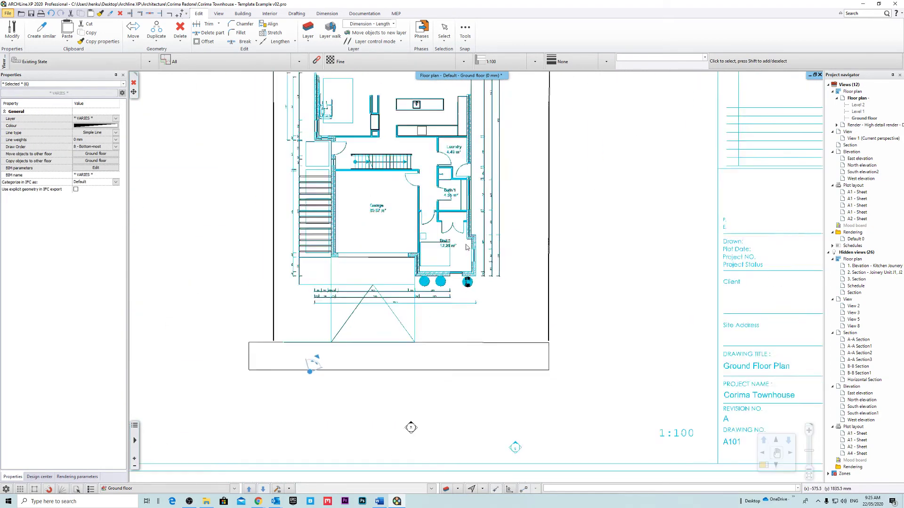
# Step: Move the scaled sheet off the original plan to the empty area beside it
pyautogui.rightClick(470, 249)
pyautogui.click(590, 259)
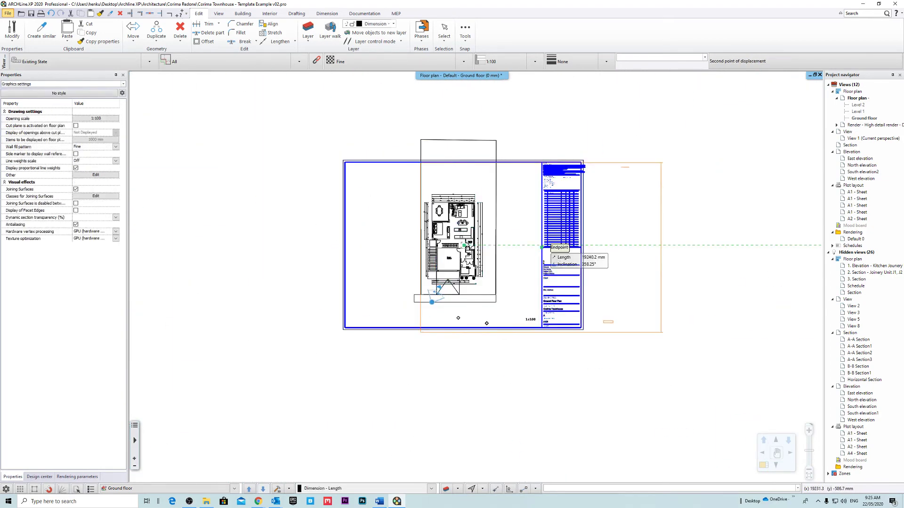
pyautogui.click(643, 243)
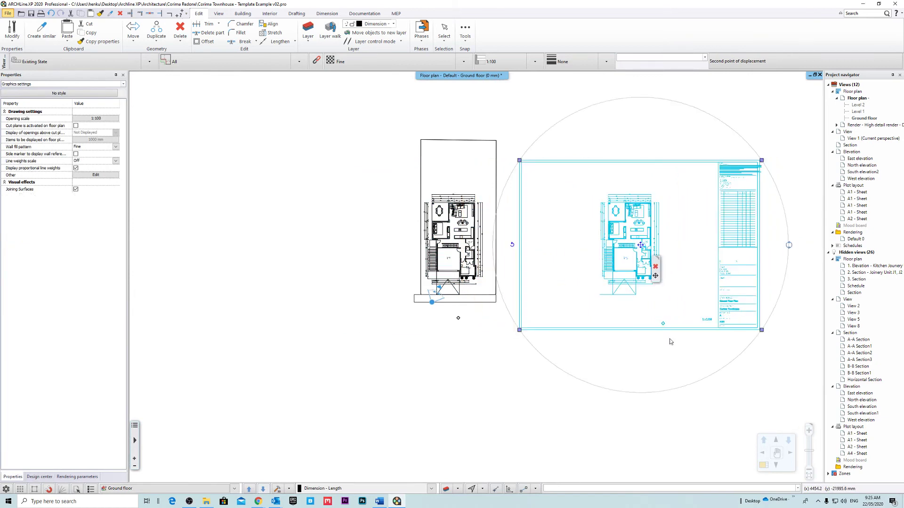
# Step: Move the scaled sheet back over the original plan, matching the outer wall corner of Bed 1 beside the 280 dimension
pyautogui.click(656, 276)
pyautogui.click(683, 292)
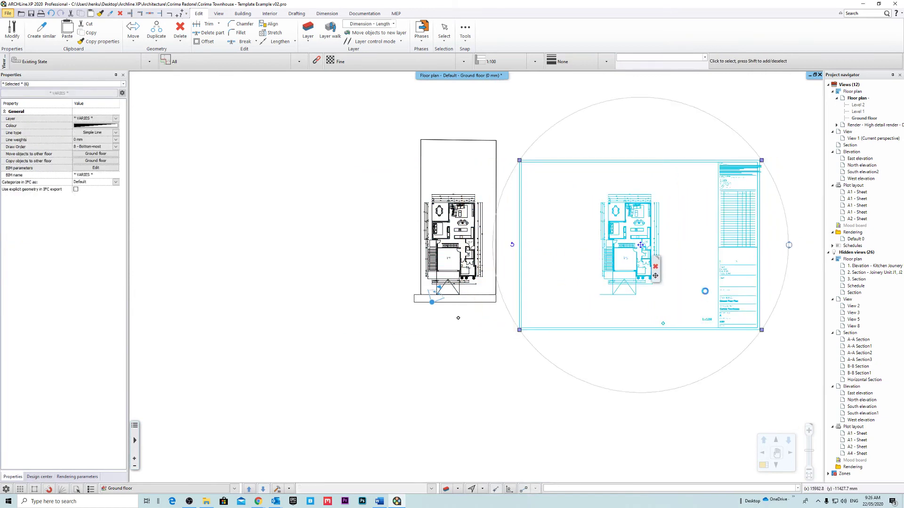
pyautogui.scroll(12, 631, 278)
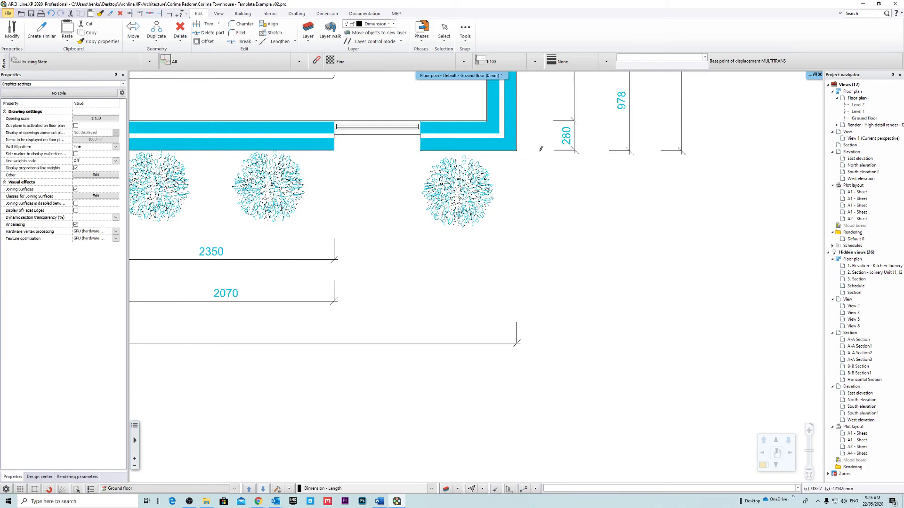
pyautogui.click(446, 241)
pyautogui.scroll(-8, 751, 275)
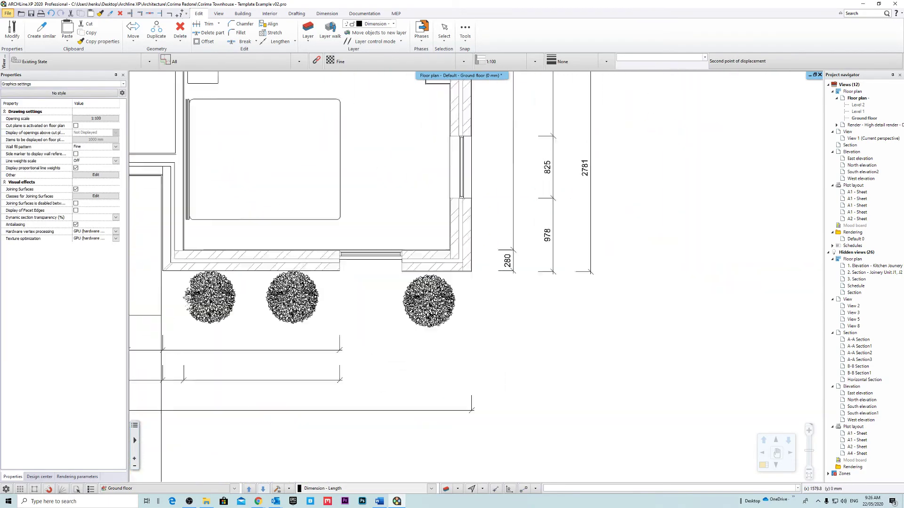
pyautogui.scroll(-5, 659, 262)
pyautogui.scroll(8, 418, 366)
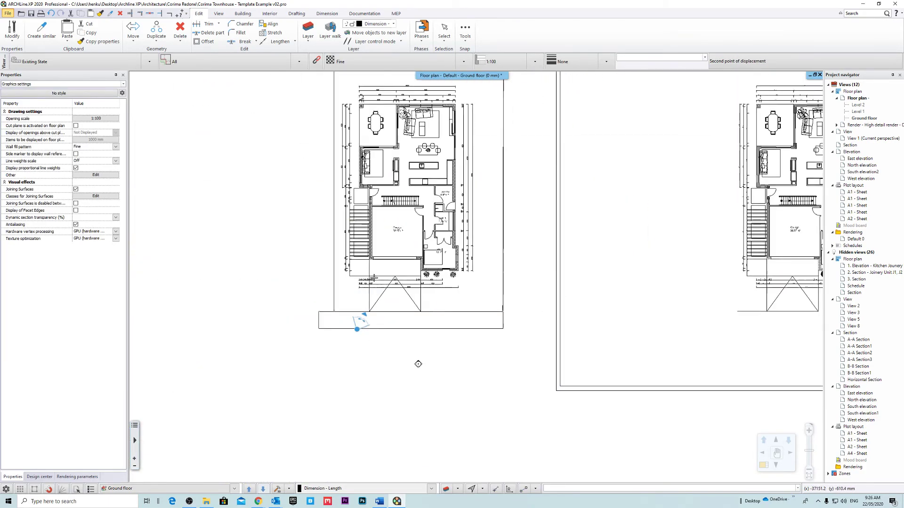
pyautogui.scroll(10, 451, 265)
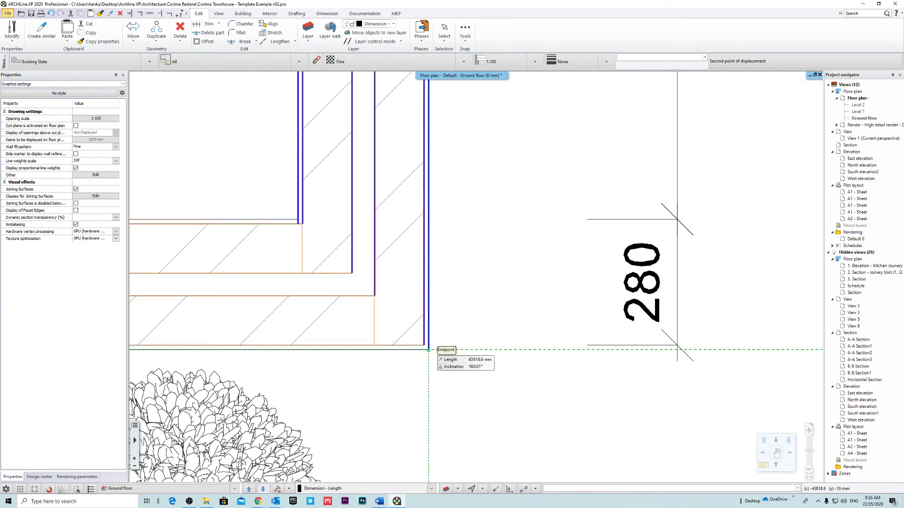
pyautogui.click(428, 350)
# Step: Examine how the overlaid walls, windows and dimensions line up at Bed 1's outer corner and window, and along the living area
pyautogui.scroll(6, 380, 296)
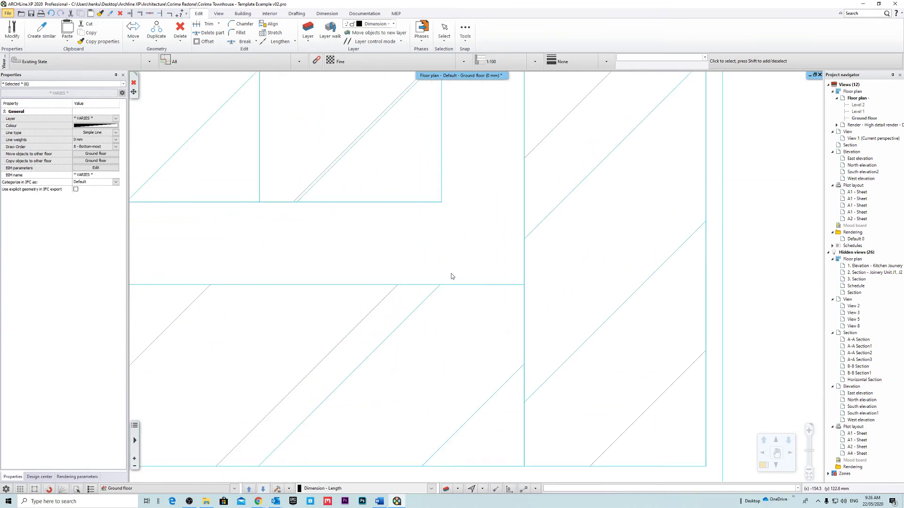
pyautogui.scroll(-8, 525, 290)
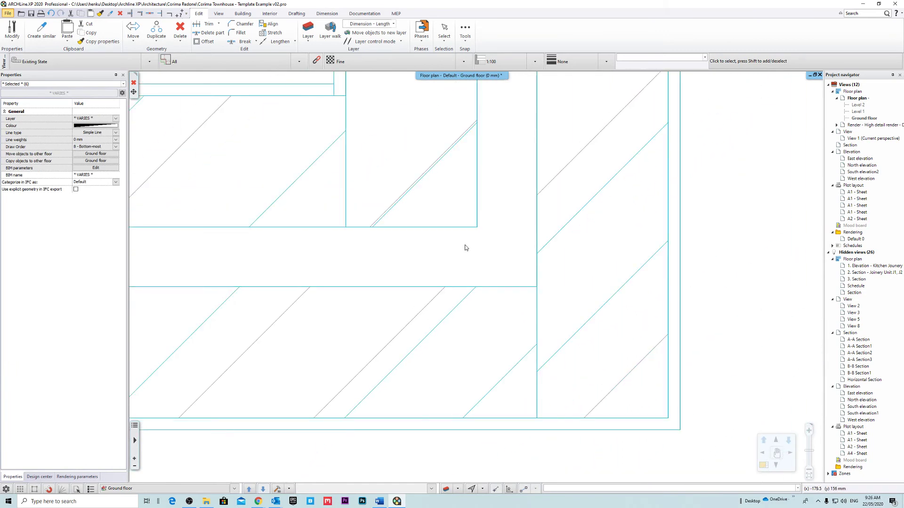
pyautogui.scroll(5, 448, 276)
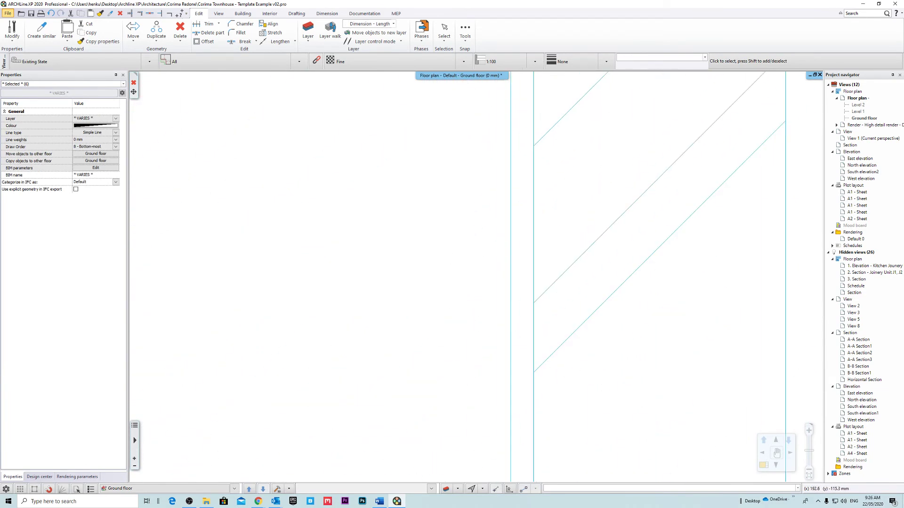
pyautogui.scroll(-6, 490, 262)
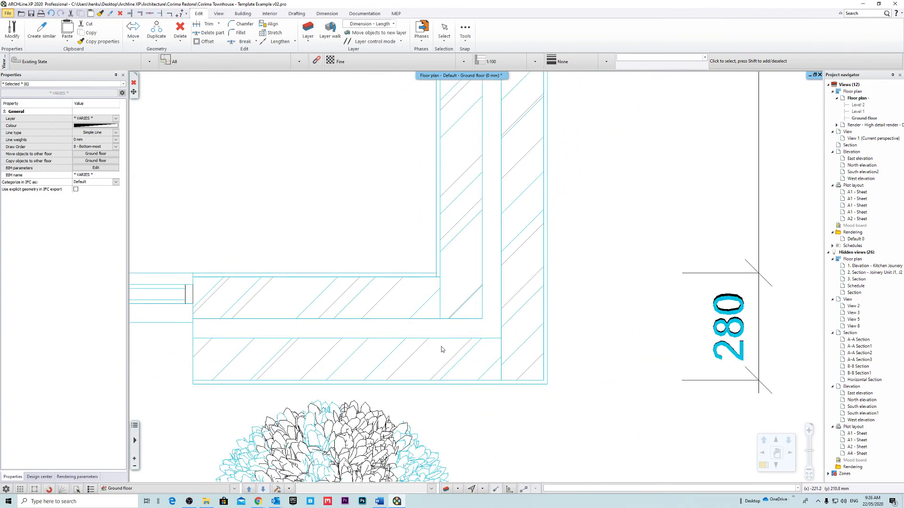
pyautogui.scroll(-8, 519, 377)
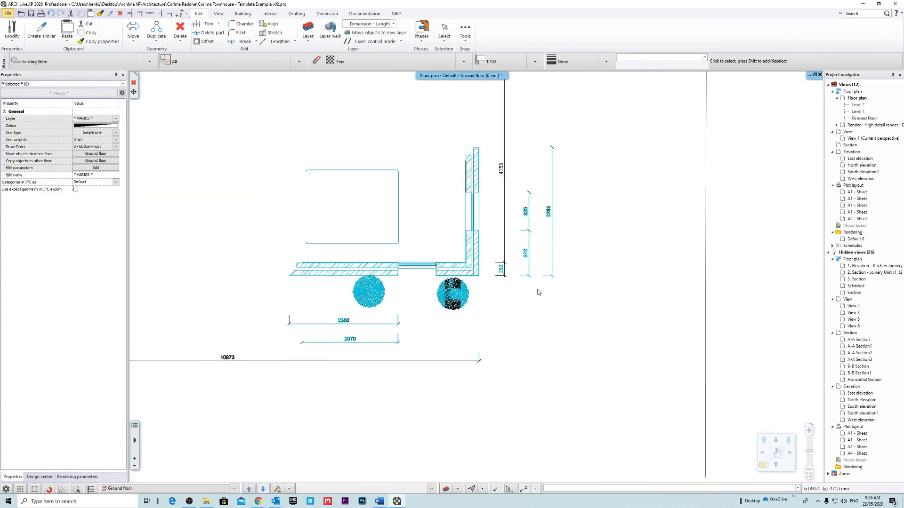
pyautogui.scroll(8, 419, 266)
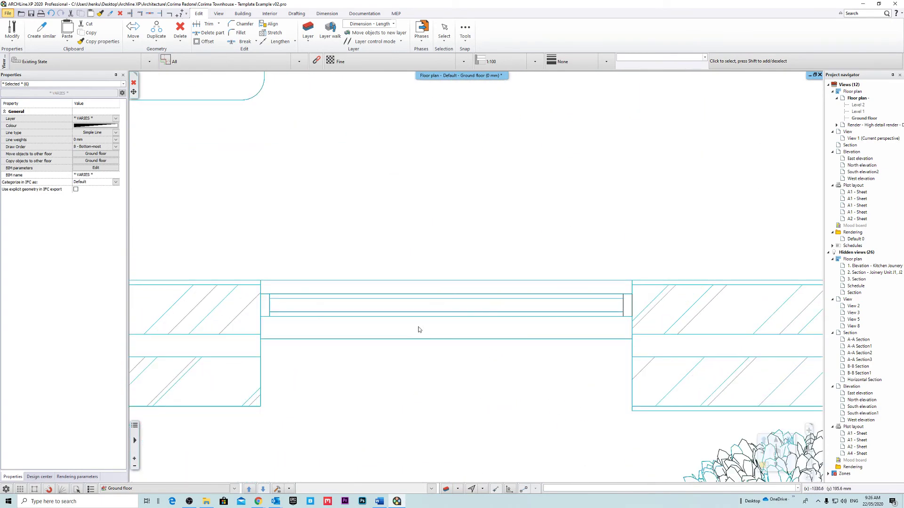
pyautogui.scroll(8, 419, 330)
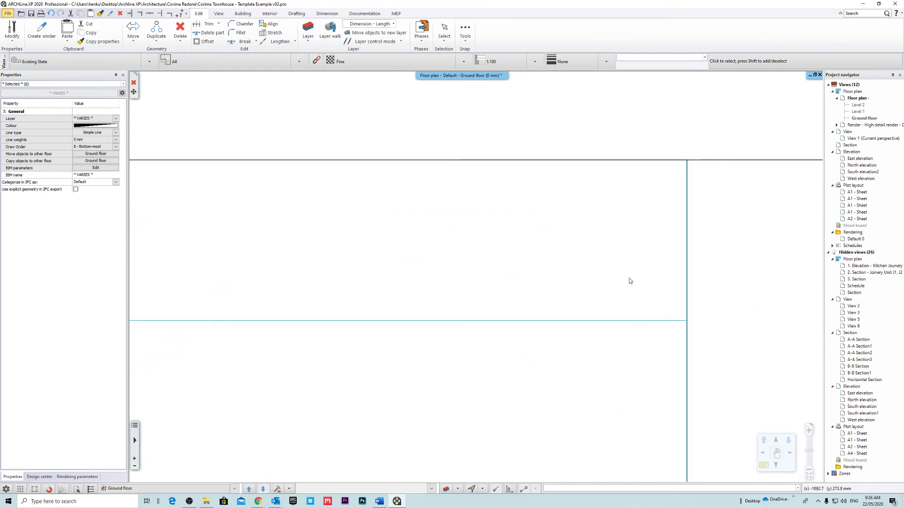
pyautogui.moveTo(708, 269); pyautogui.dragTo(283, 251, button='middle')
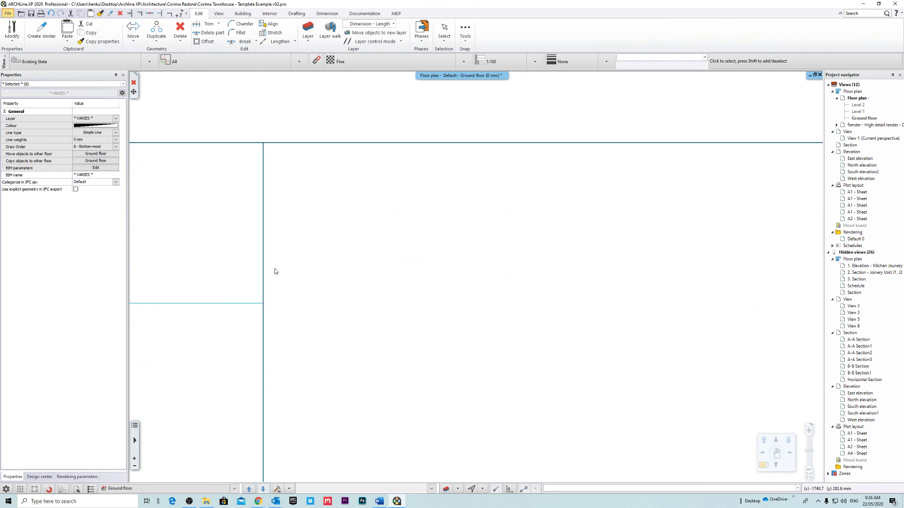
pyautogui.scroll(3, 291, 274)
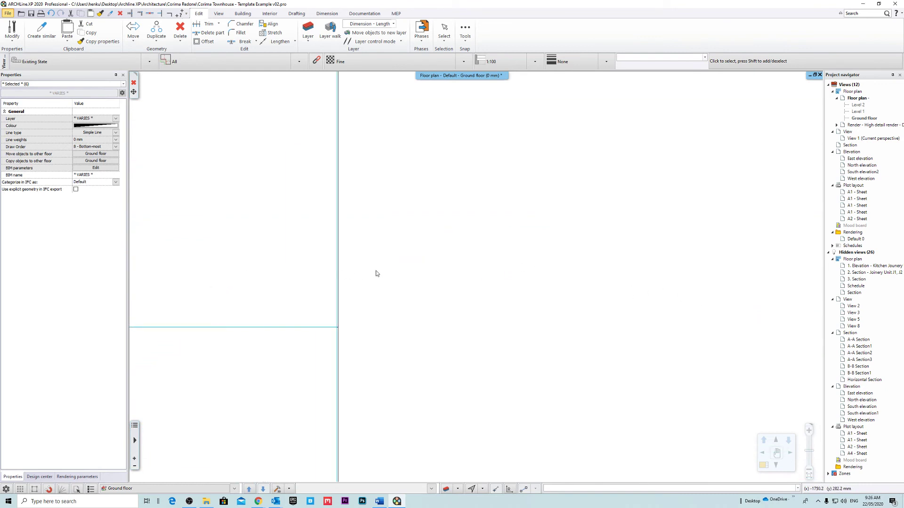
pyautogui.moveTo(338, 309); pyautogui.dragTo(357, 320, button='middle')
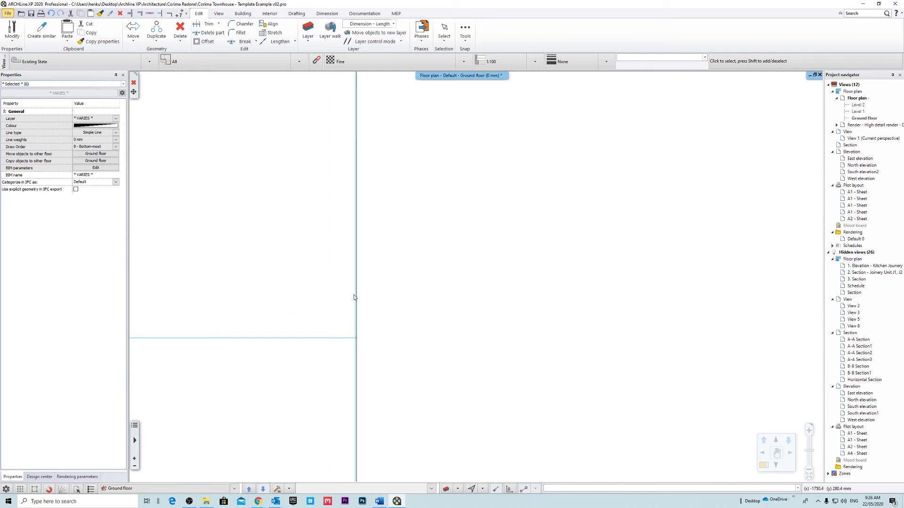
pyautogui.scroll(-8, 354, 297)
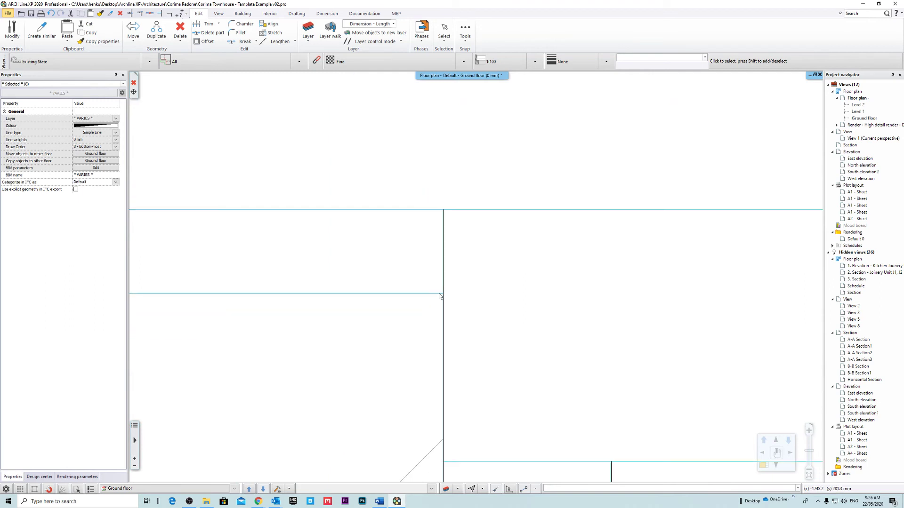
pyautogui.scroll(-6, 442, 297)
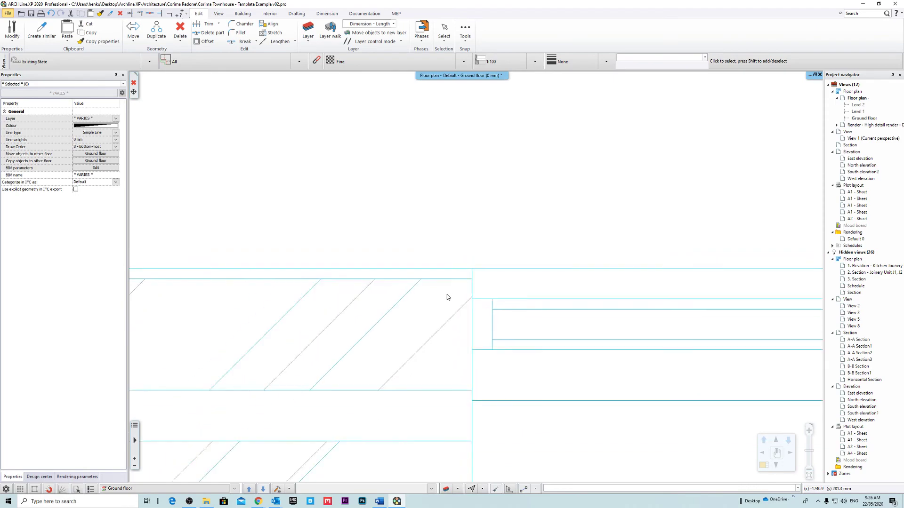
pyautogui.scroll(-8, 447, 295)
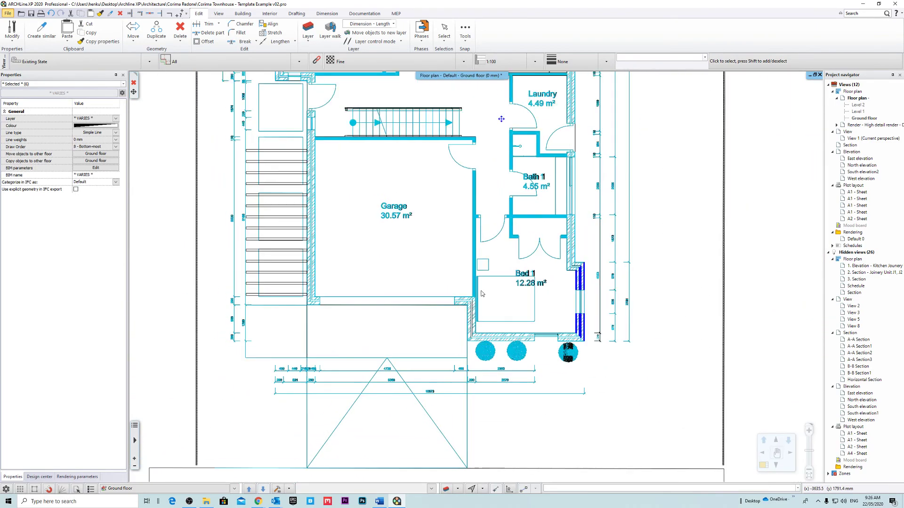
pyautogui.moveTo(412, 179); pyautogui.dragTo(471, 348, button='middle')
pyautogui.moveTo(468, 159); pyautogui.dragTo(432, 299, button='middle')
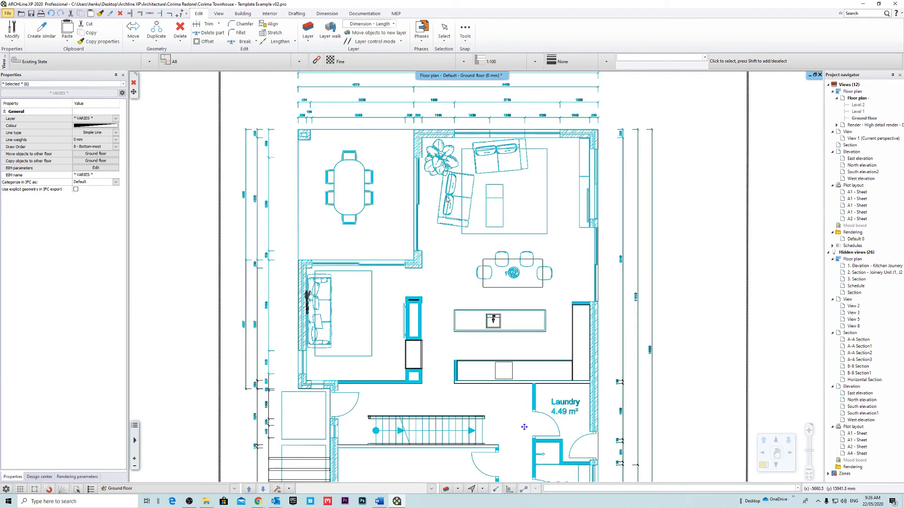
pyautogui.scroll(8, 447, 200)
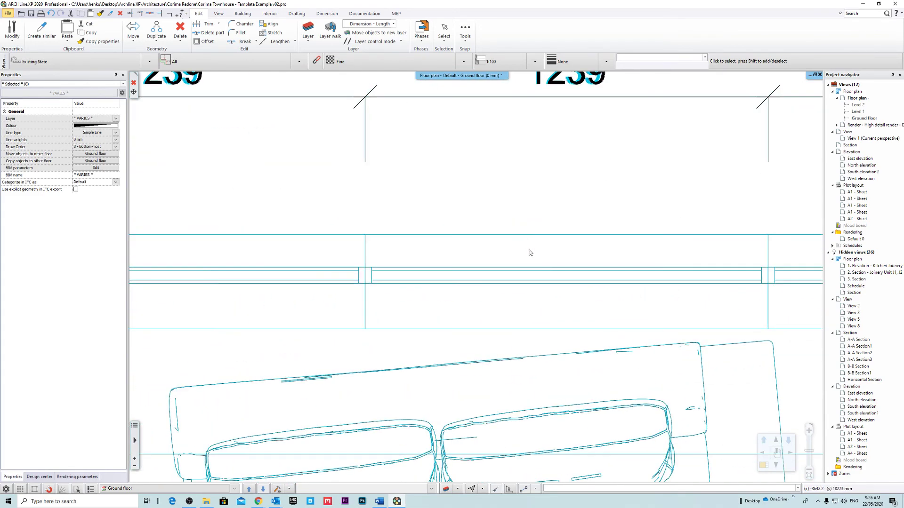
pyautogui.scroll(-10, 530, 253)
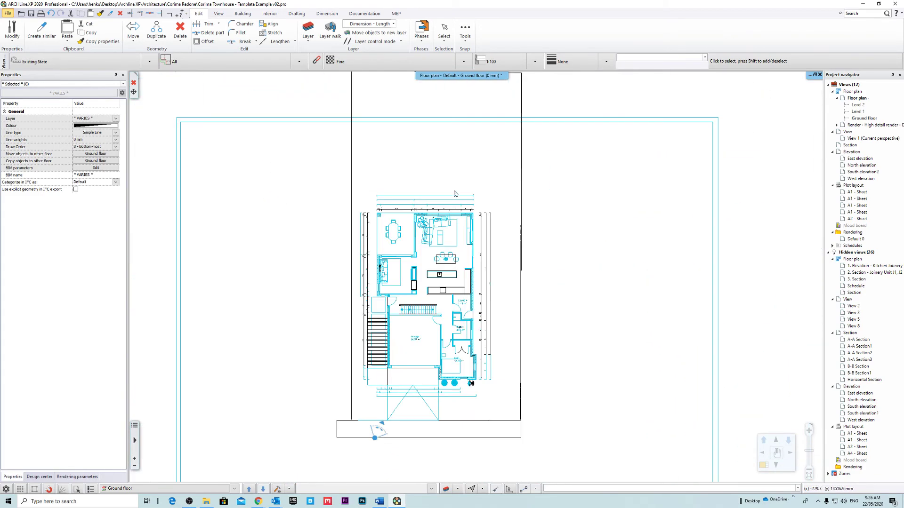
pyautogui.scroll(-3, 455, 194)
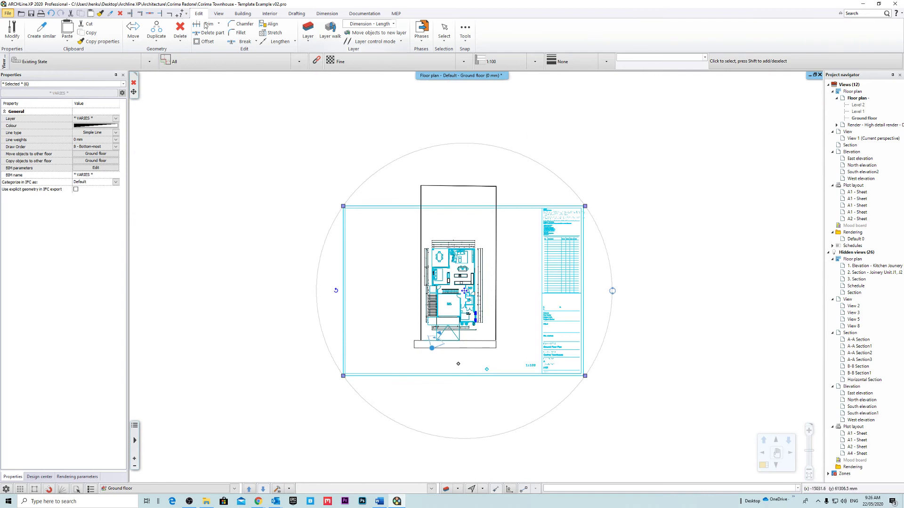
# Step: Move the overlaid sheet horizontally about 47888 mm off the original plan, and clear the selection
pyautogui.moveTo(491, 278); pyautogui.dragTo(439, 229, button='middle')
pyautogui.moveTo(509, 235); pyautogui.dragTo(489, 289, button='middle')
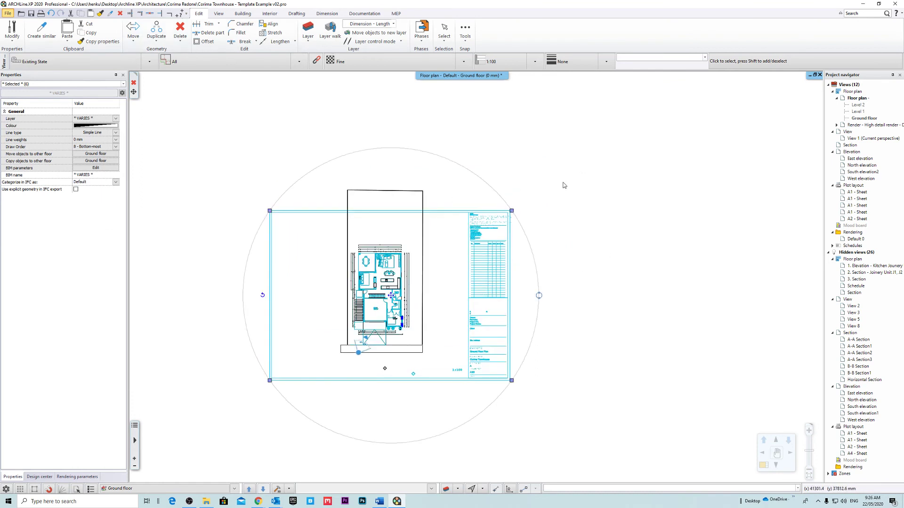
pyautogui.rightClick(392, 296)
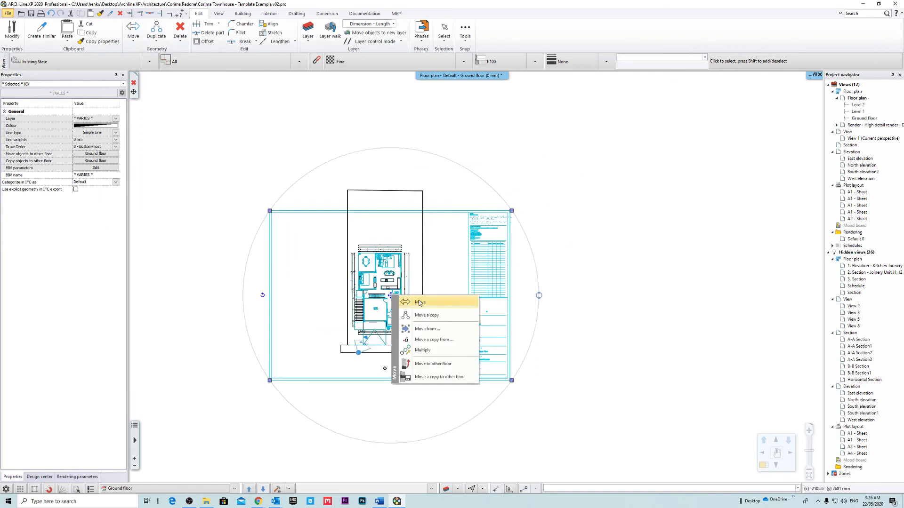
pyautogui.click(420, 299)
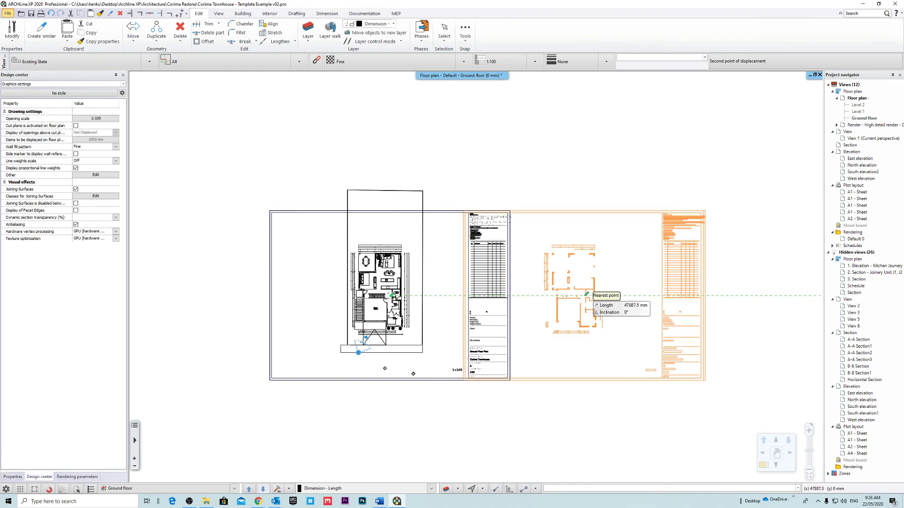
pyautogui.click(586, 294)
pyautogui.moveTo(802, 295); pyautogui.dragTo(640, 268, button='middle')
pyautogui.press('Escape')
pyautogui.scroll(3, 542, 275)
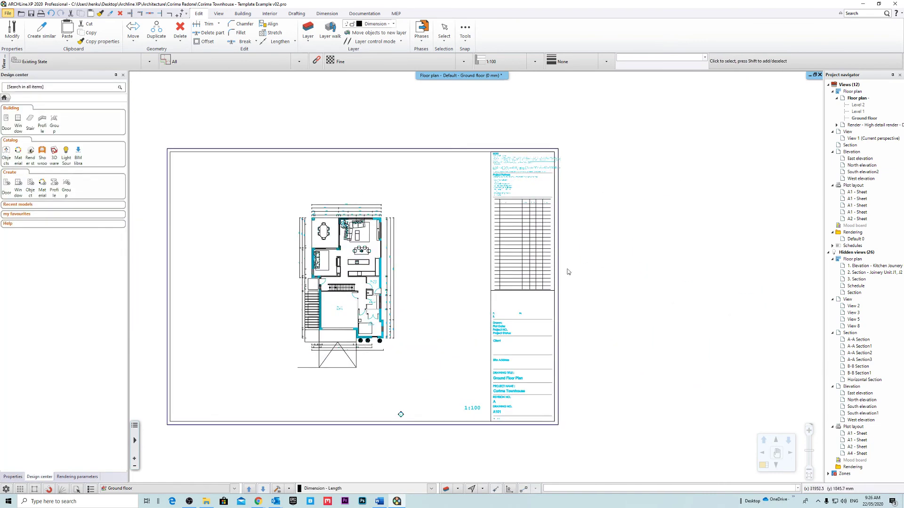
pyautogui.scroll(-3, 375, 353)
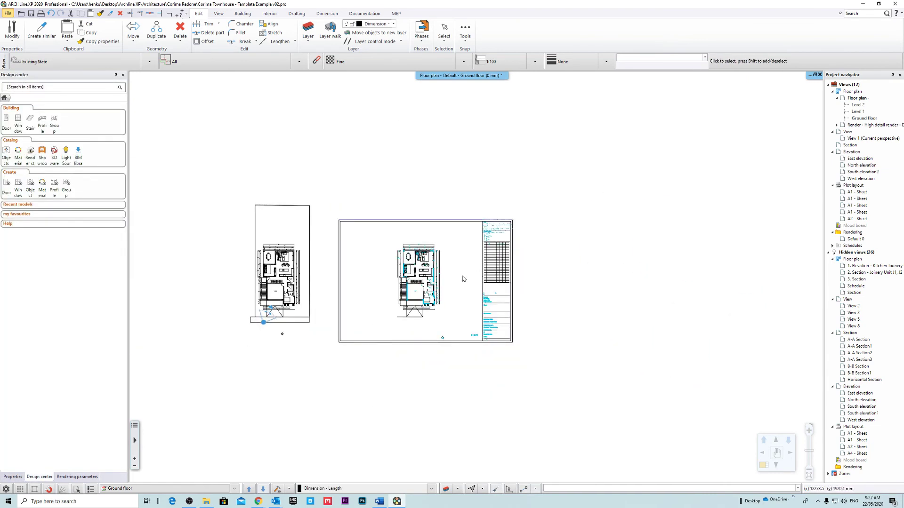
pyautogui.scroll(3, 435, 263)
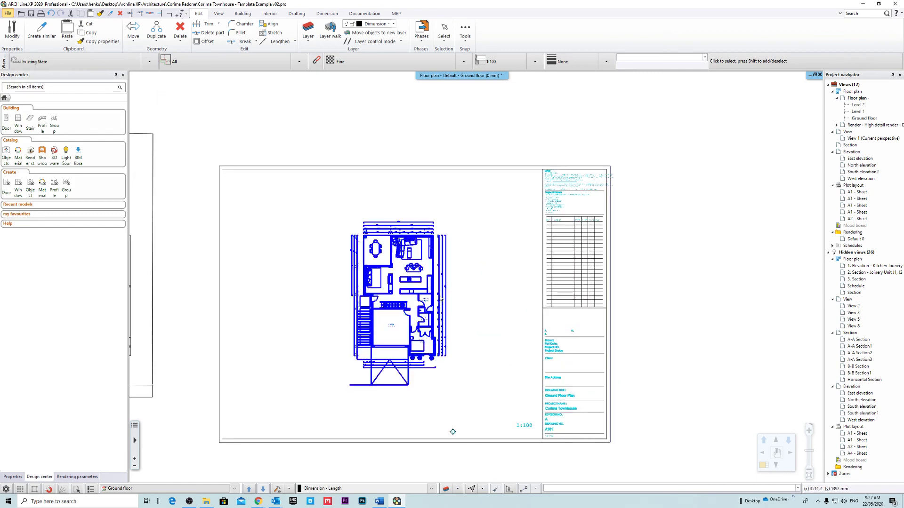
pyautogui.scroll(3, 483, 270)
pyautogui.scroll(-3, 531, 223)
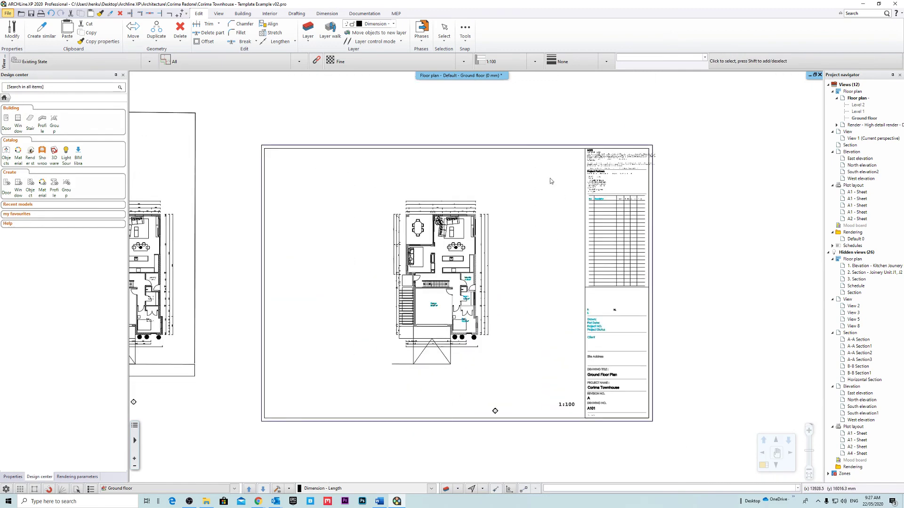
pyautogui.moveTo(549, 179); pyautogui.dragTo(349, 359)
pyautogui.click(718, 293)
# Step: Select the whole floor plan drawing inside the imported sheet, without the title block, and start creating a library group from it
pyautogui.scroll(-3, 492, 183)
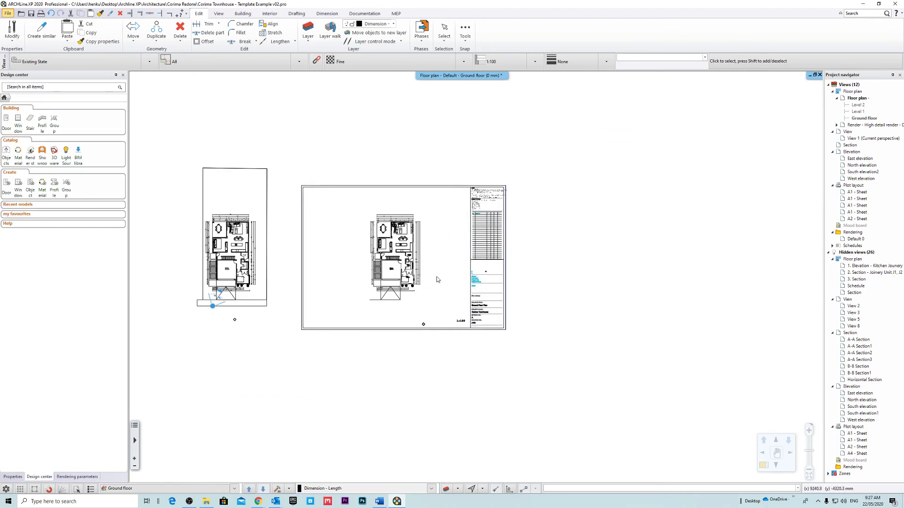
pyautogui.scroll(4, 437, 280)
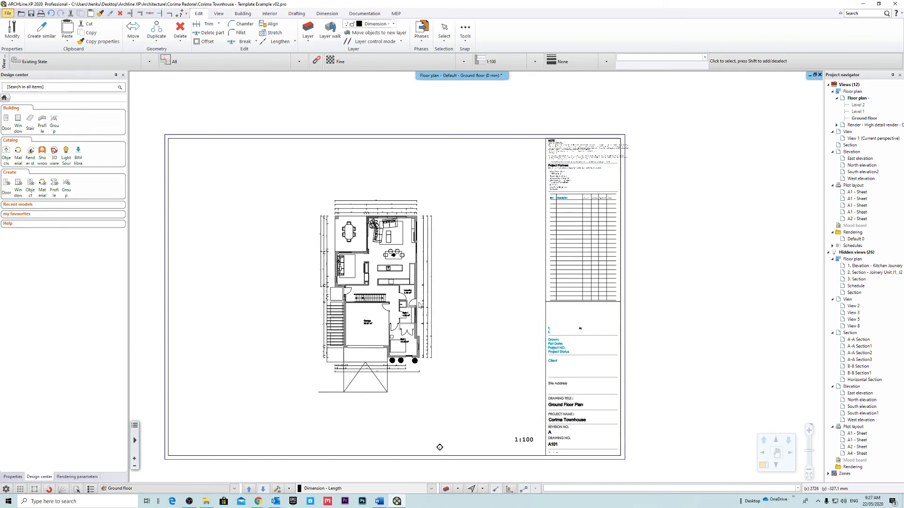
pyautogui.scroll(2, 395, 340)
pyautogui.scroll(-2, 485, 283)
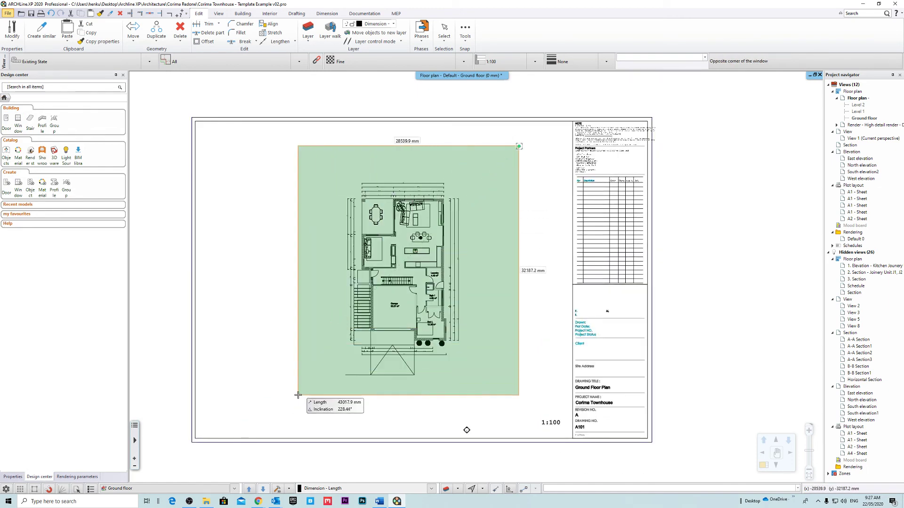
pyautogui.click(298, 396)
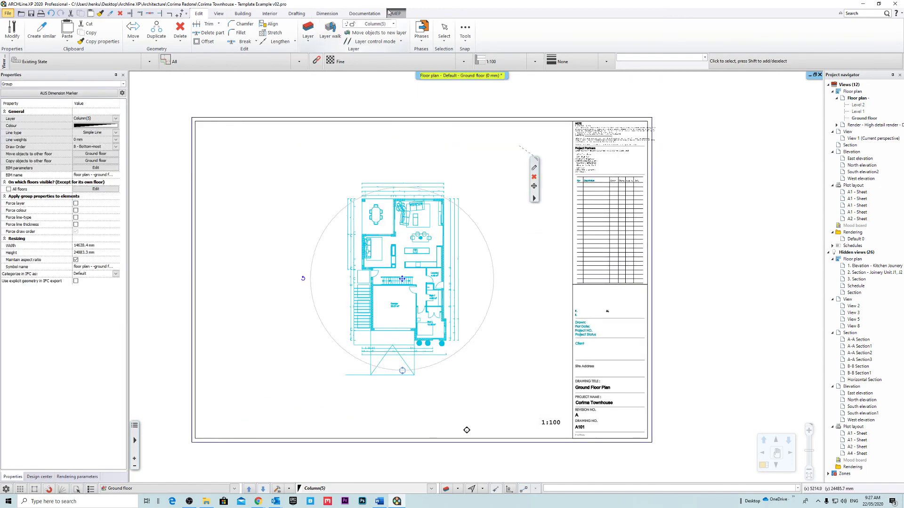
pyautogui.click(374, 13)
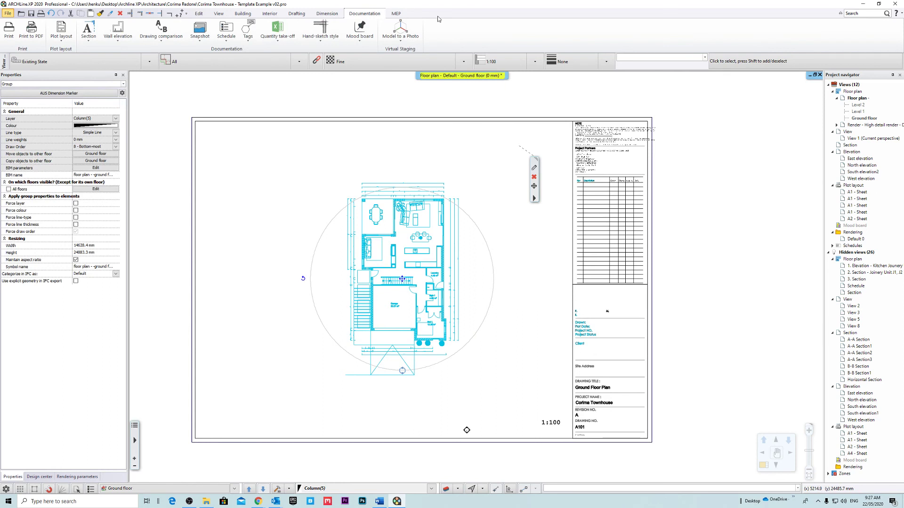
pyautogui.click(297, 13)
pyautogui.click(256, 42)
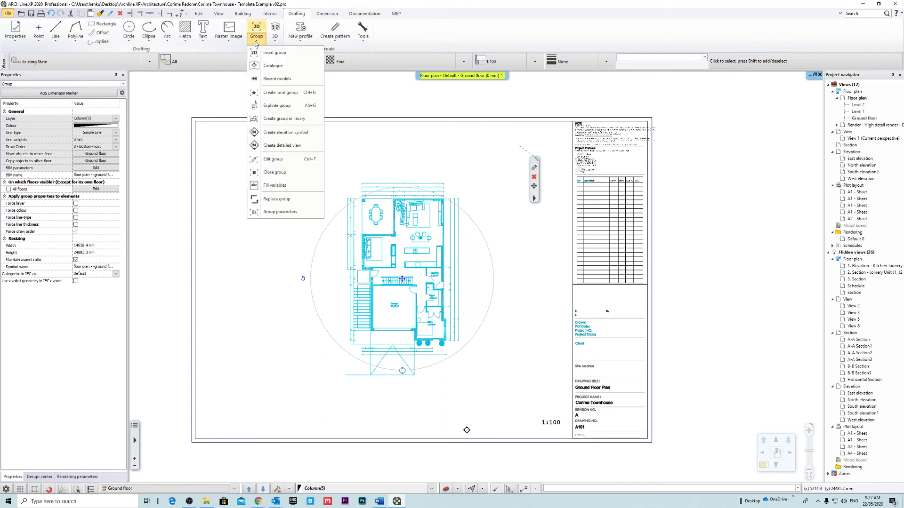
pyautogui.click(289, 119)
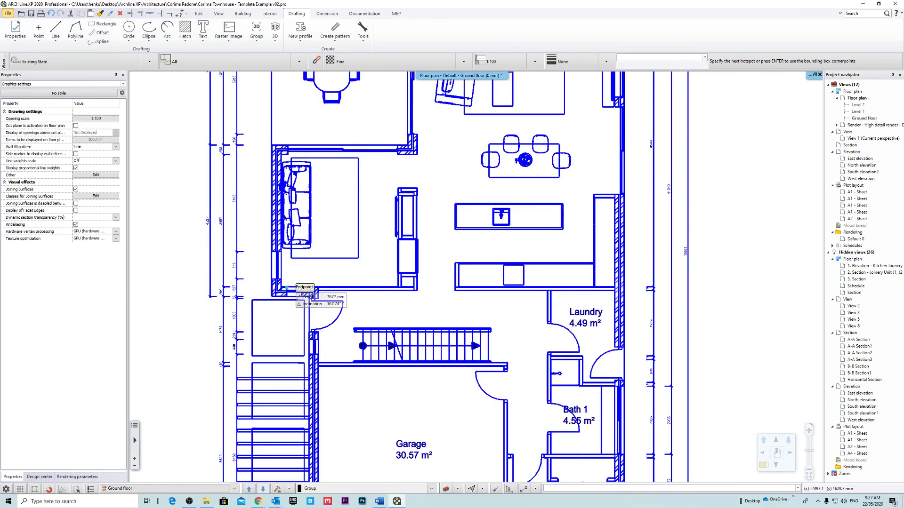
# Step: Set the group's hotspots at the outer wall corner beside the entry and level with it on the opposite outer wall, and choose the library item's category
pyautogui.click(272, 296)
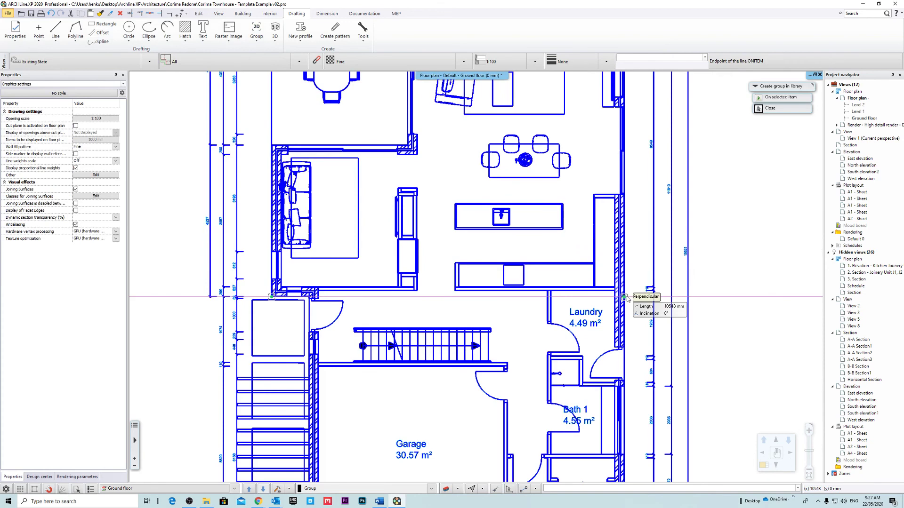
pyautogui.click(626, 297)
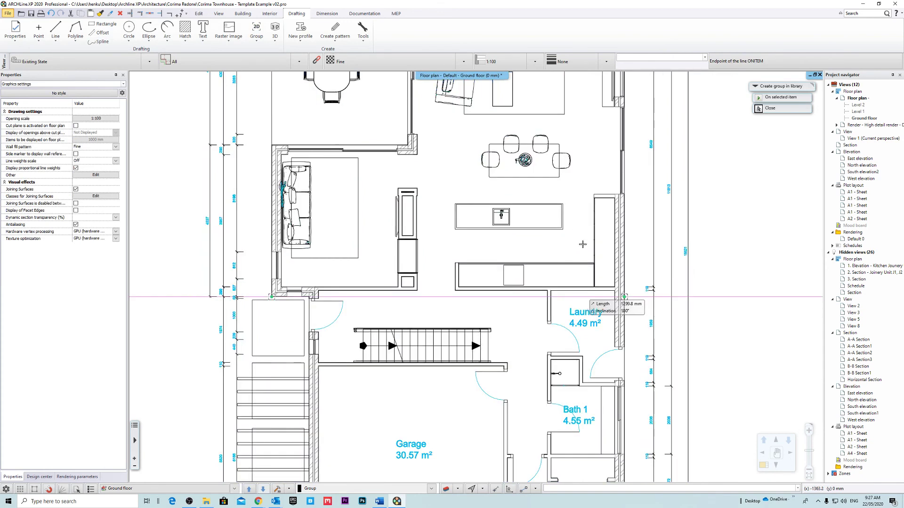
pyautogui.press('Return')
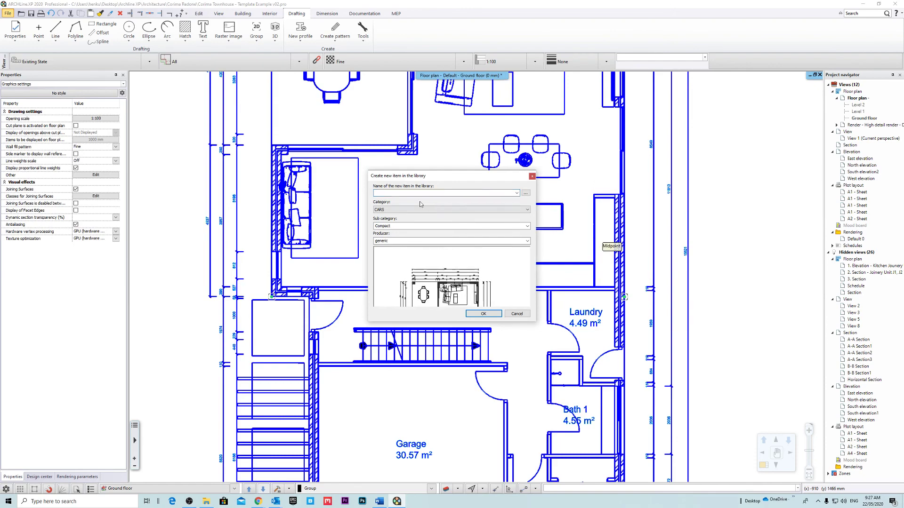
pyautogui.click(476, 209)
pyautogui.click(508, 287)
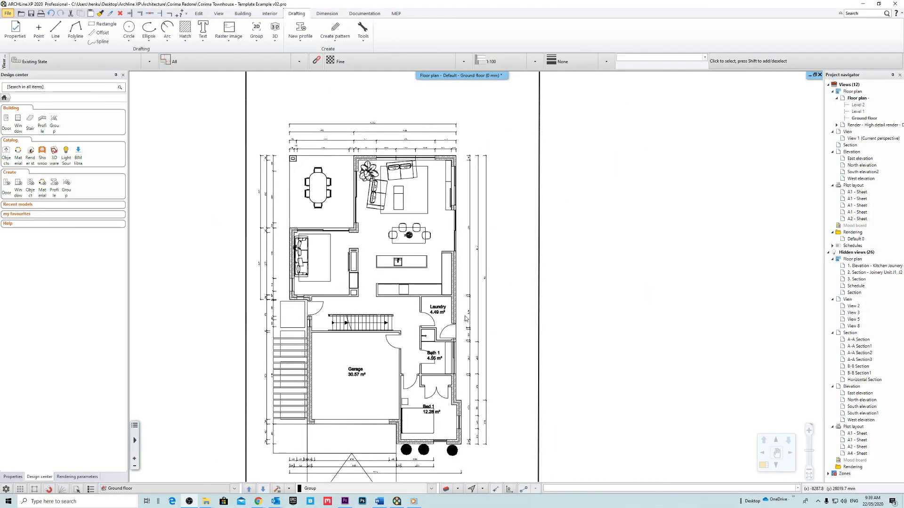
pyautogui.moveTo(465, 316); pyautogui.dragTo(463, 309, button='middle')
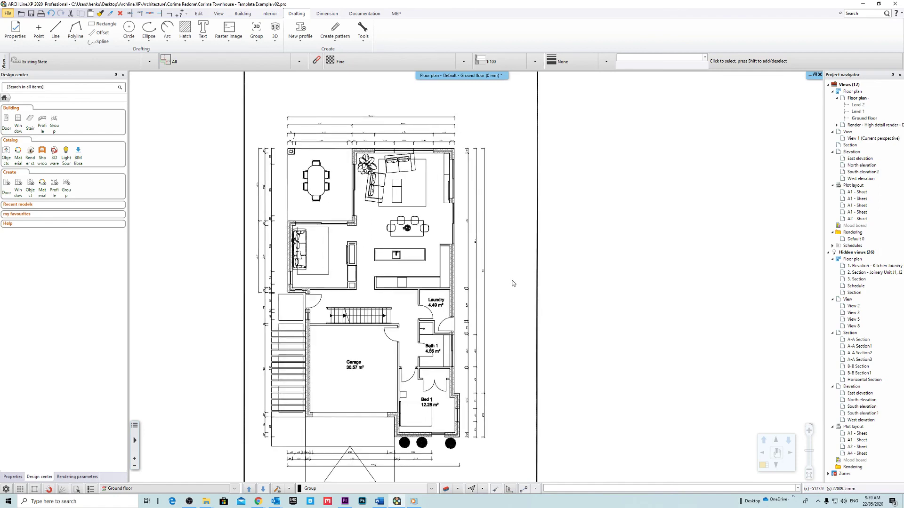
pyautogui.moveTo(468, 297); pyautogui.dragTo(482, 293, button='middle')
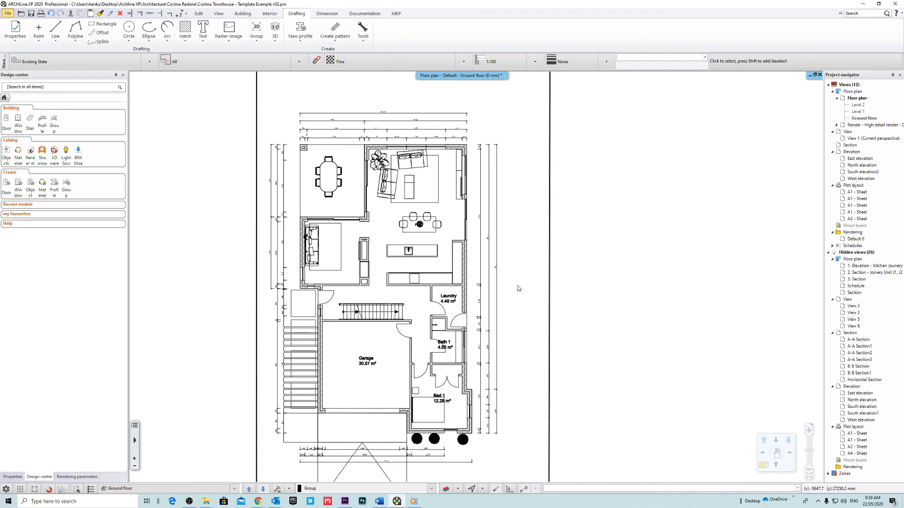
pyautogui.moveTo(526, 285); pyautogui.dragTo(530, 289, button='middle')
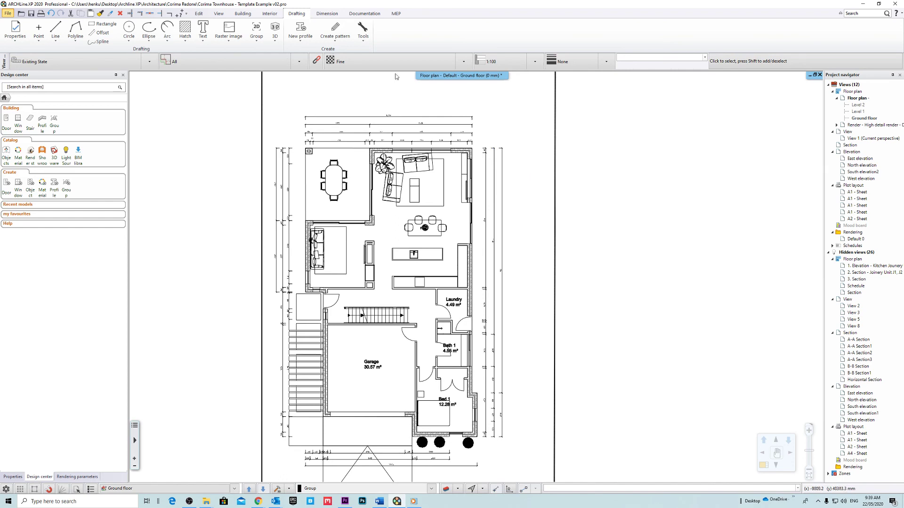